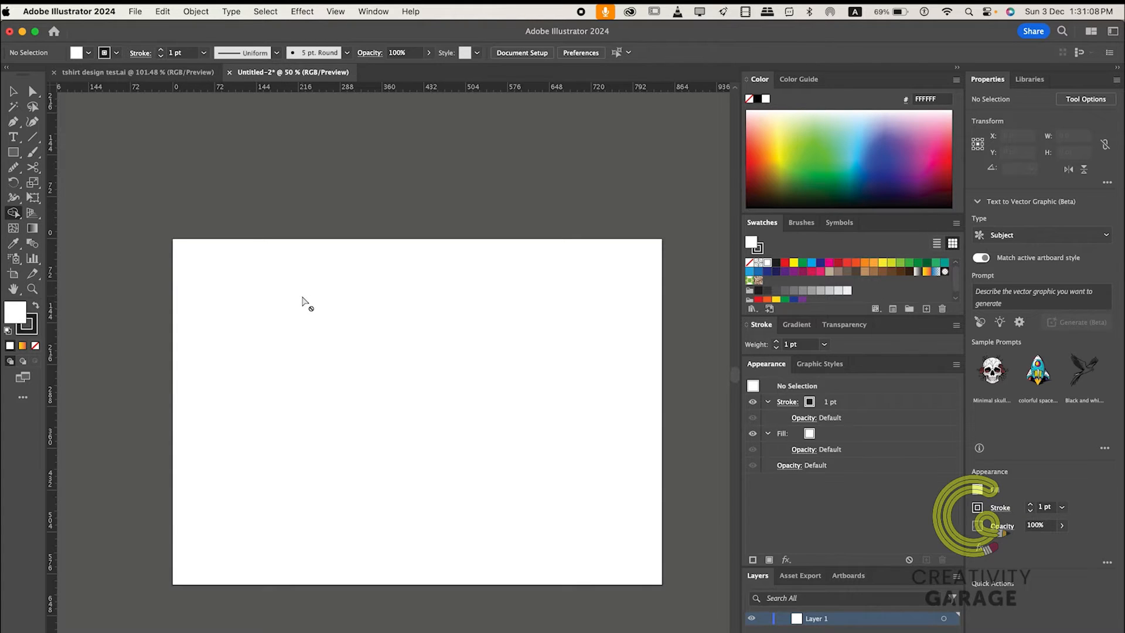
Step: Draw a circle about 131 pt in diameter in the upper-left area of the artboard
{"action": "left_click", "coordinate": [12, 153]}
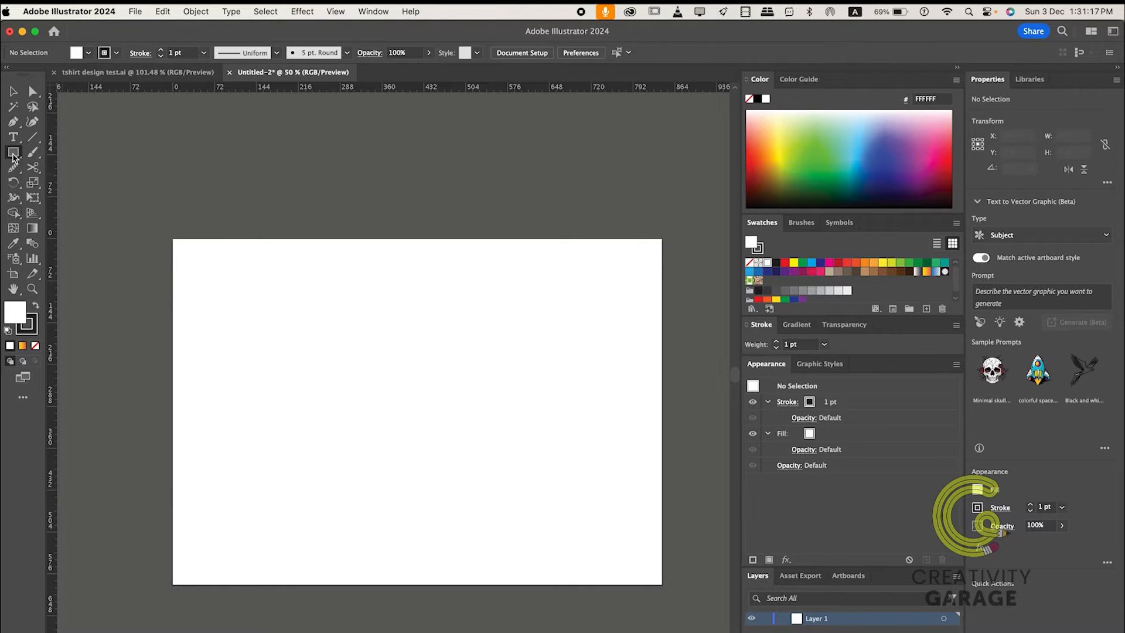
{"action": "left_click", "coordinate": [78, 185]}
{"action": "left_click_drag", "start_coordinate": [252, 339], "coordinate": [291, 377]}
{"action": "key", "text": "v"}
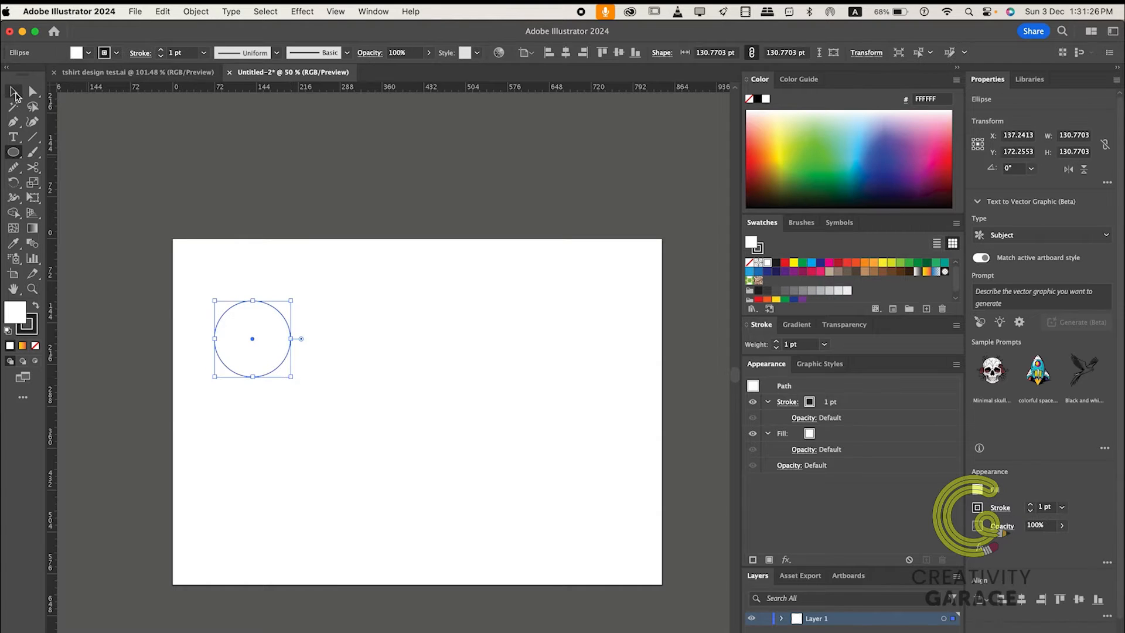
Step: Remove the circle's fill and set its stroke weight to 2 pt
{"action": "left_click", "coordinate": [977, 489]}
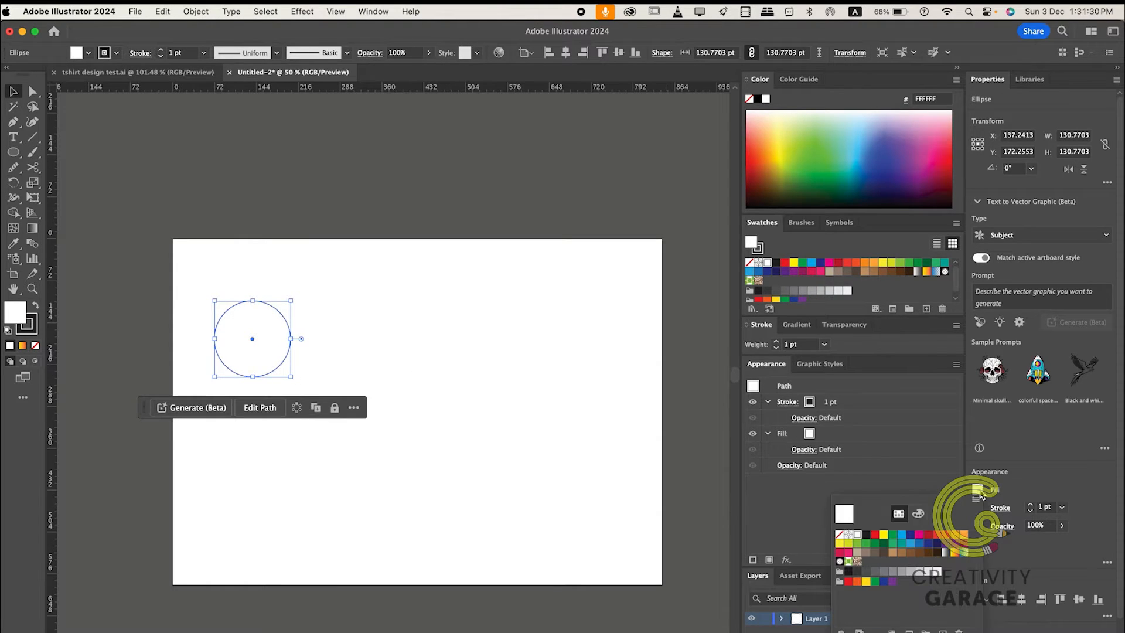
{"action": "left_click", "coordinate": [838, 534]}
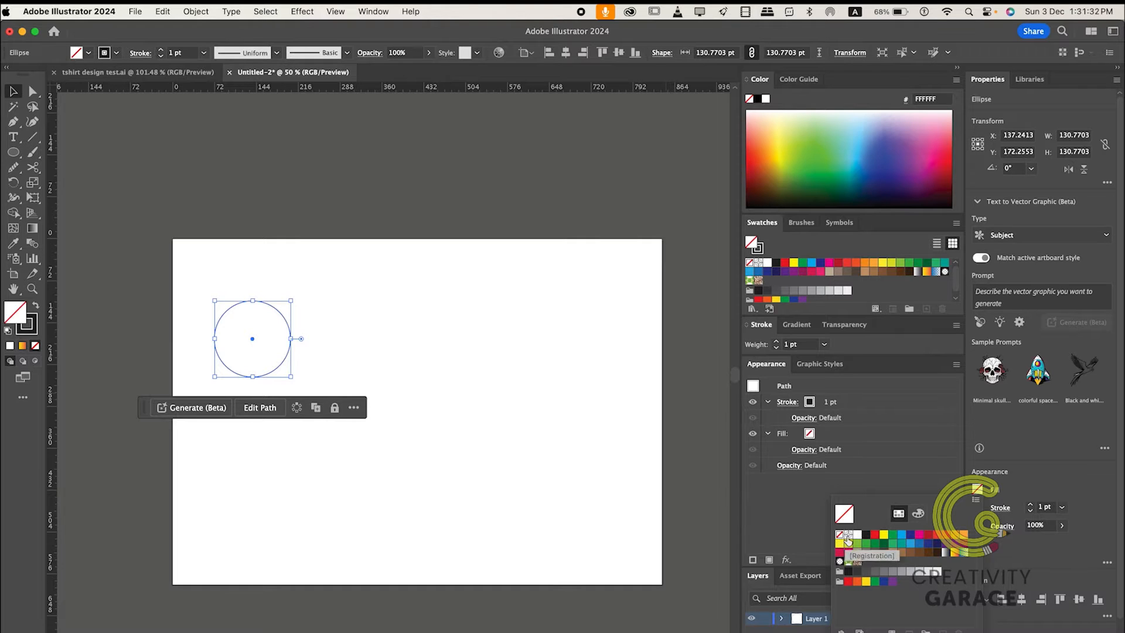
{"action": "left_click", "coordinate": [1064, 489]}
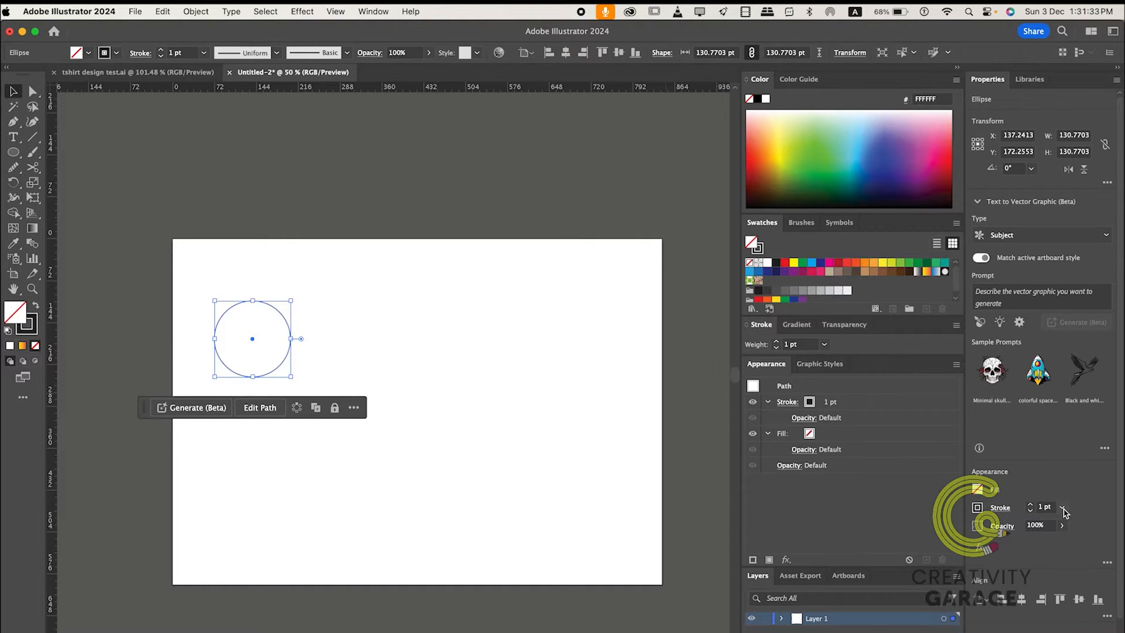
{"action": "left_click", "coordinate": [1063, 508]}
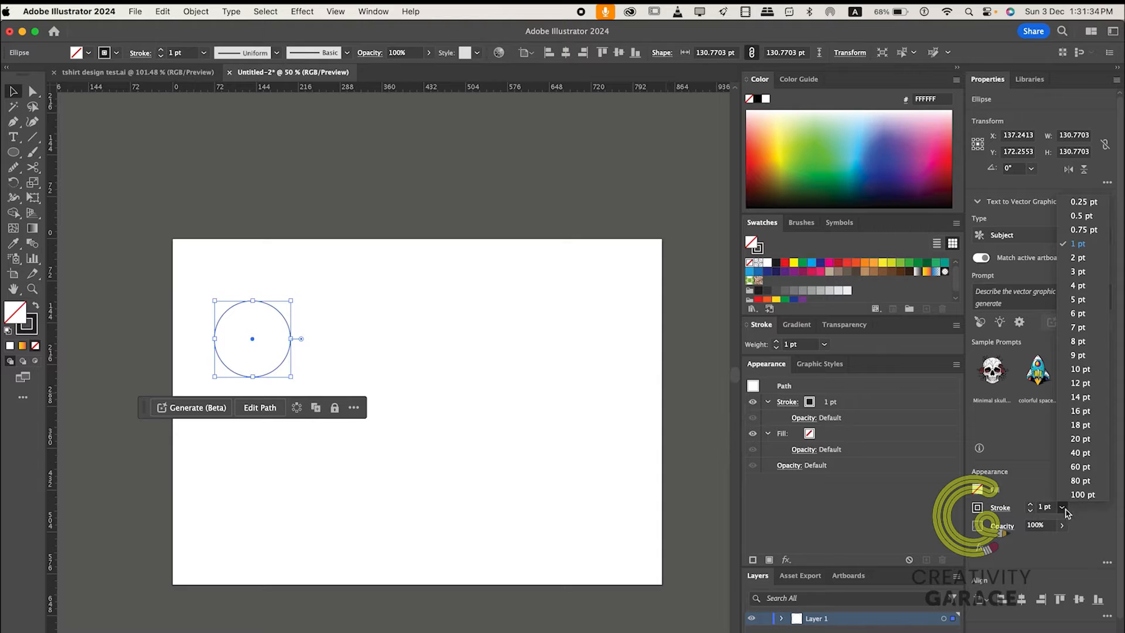
{"action": "left_click", "coordinate": [1079, 260]}
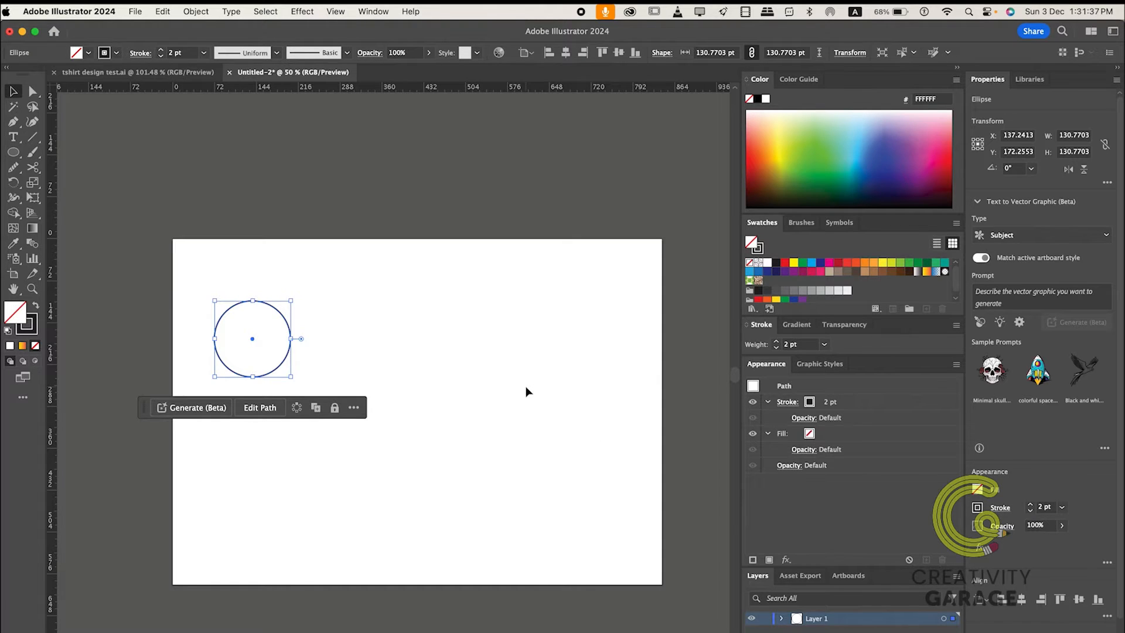
{"action": "left_click", "coordinate": [298, 357]}
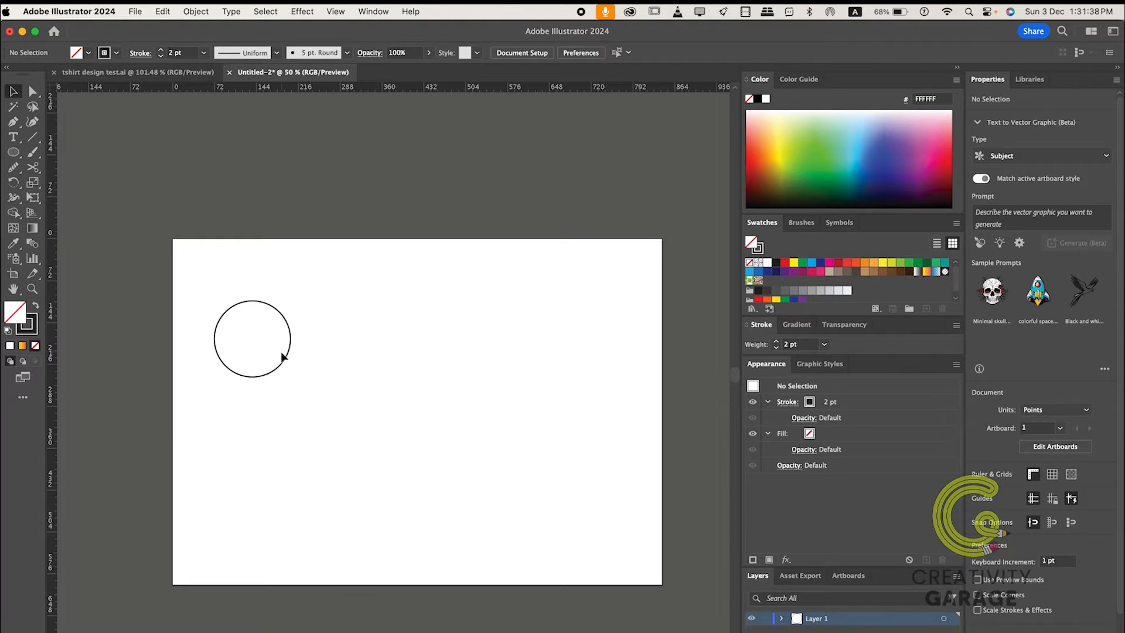
Step: Duplicate the circle toward the right half of the artboard, keeping the original in place
{"action": "left_click_drag", "start_coordinate": [252, 339], "coordinate": [455, 377]}
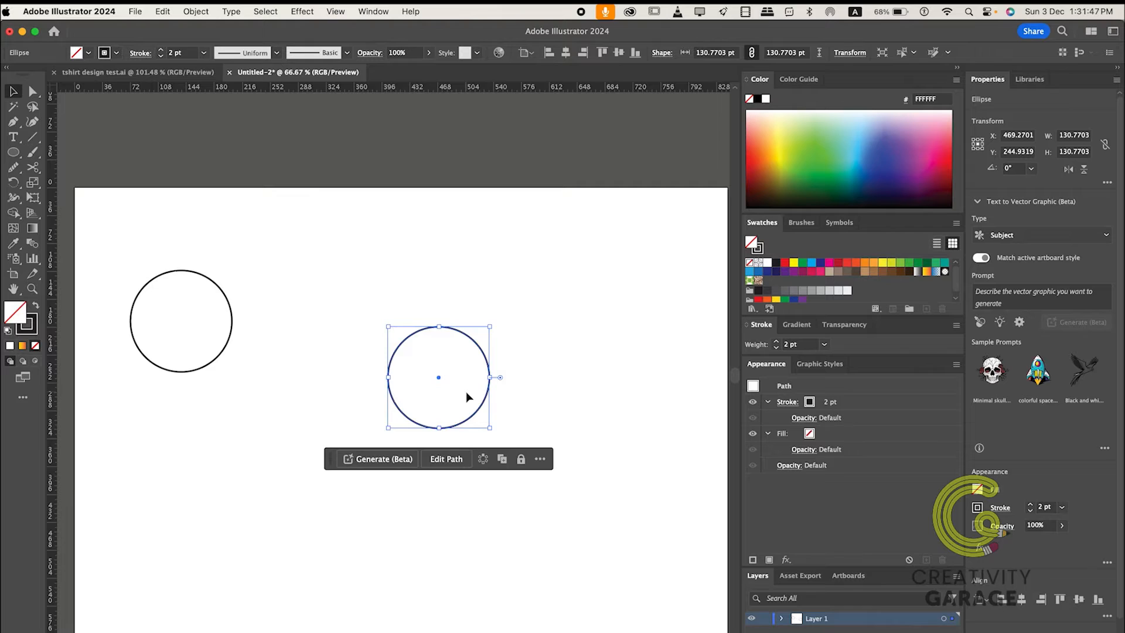
{"action": "scroll", "coordinate": [465, 391], "scroll_direction": "up", "scroll_amount": 1}
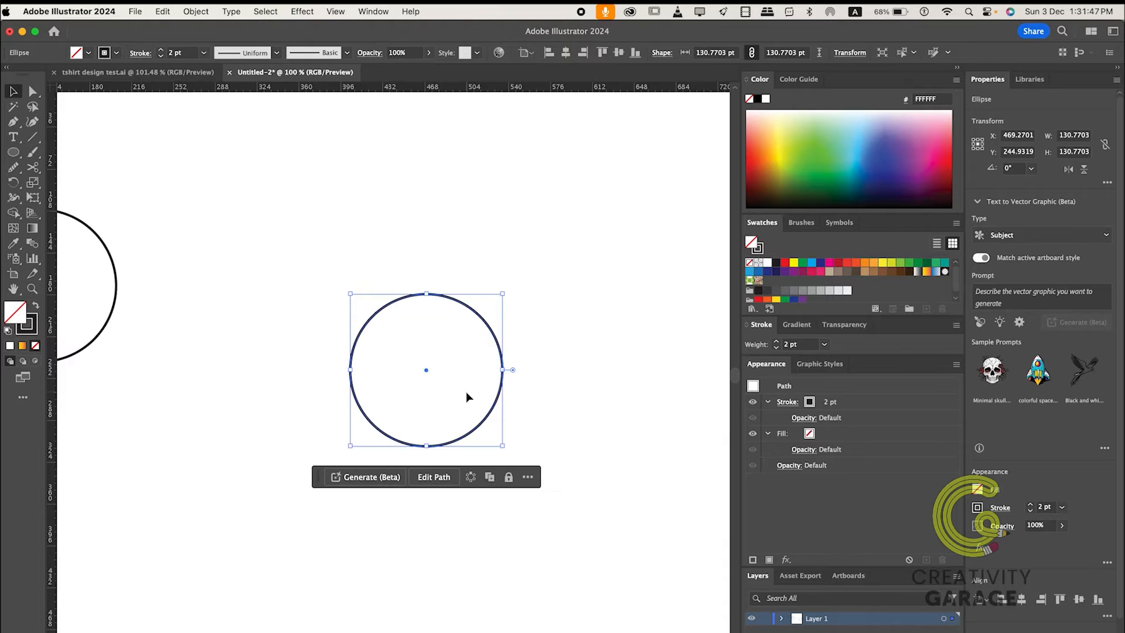
{"action": "scroll", "coordinate": [467, 398], "scroll_direction": "right", "scroll_amount": 4}
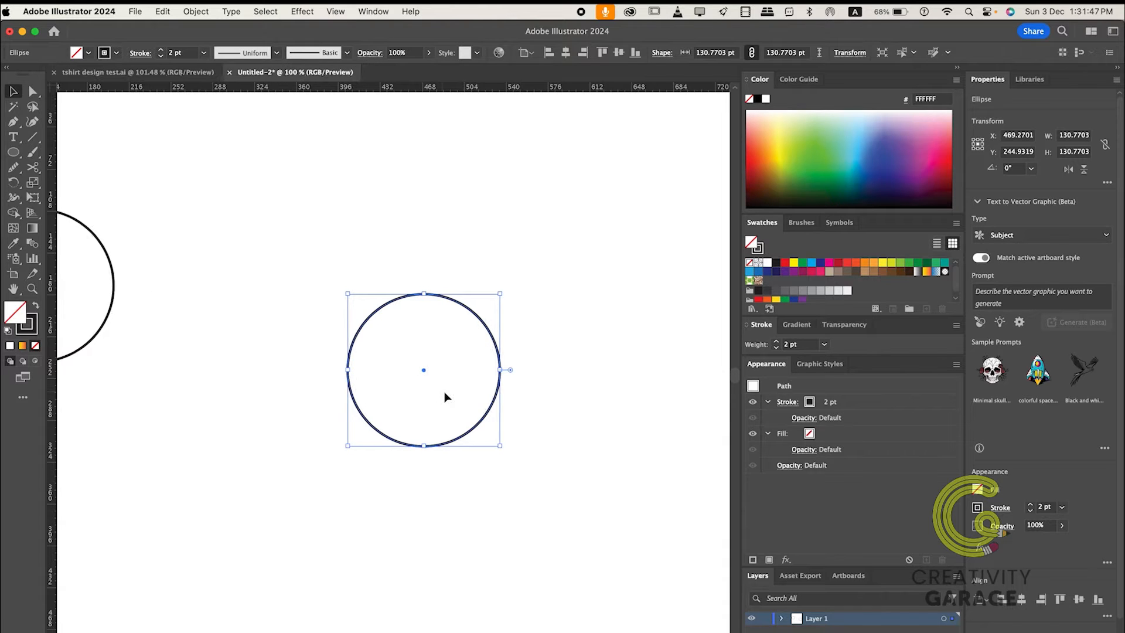
{"action": "scroll", "coordinate": [445, 396], "scroll_direction": "right", "scroll_amount": 2}
{"action": "scroll", "coordinate": [445, 396], "scroll_direction": "down", "scroll_amount": 1}
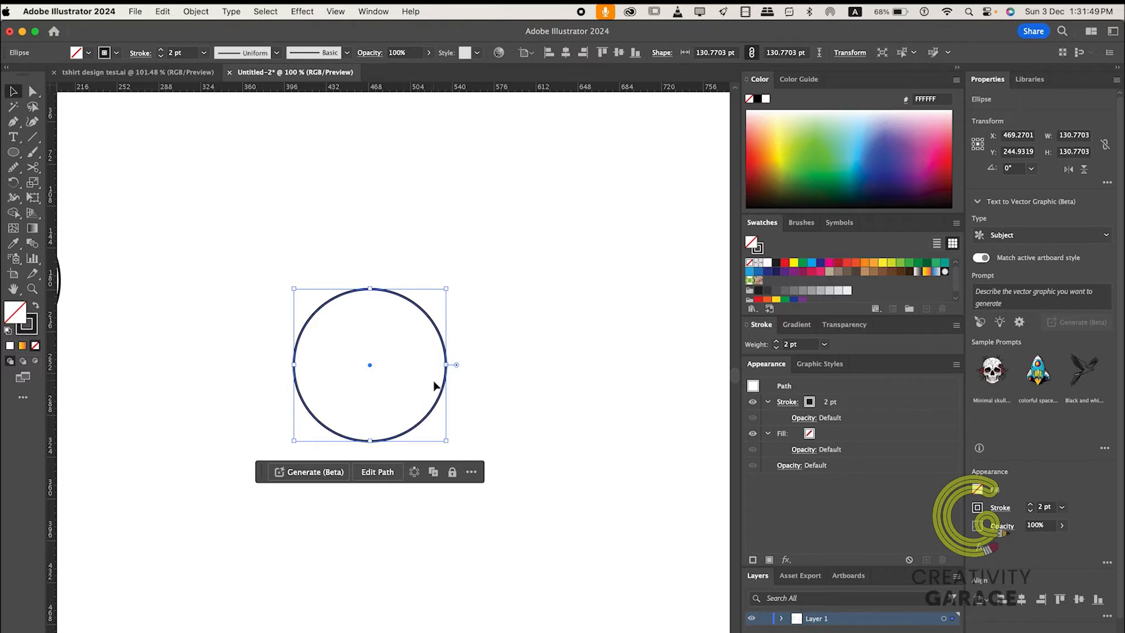
{"action": "scroll", "coordinate": [434, 386], "scroll_direction": "right", "scroll_amount": 2}
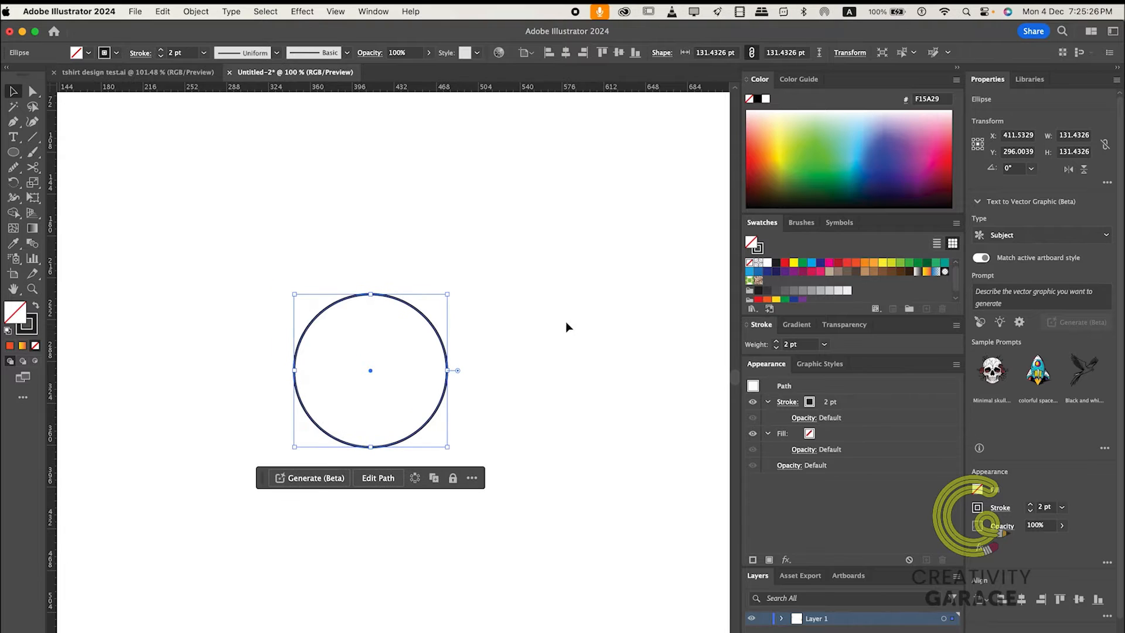
Step: Offset the duplicated circle's path outward by 10 pt with miter joins and a miter limit of 4
{"action": "left_click", "coordinate": [195, 12]}
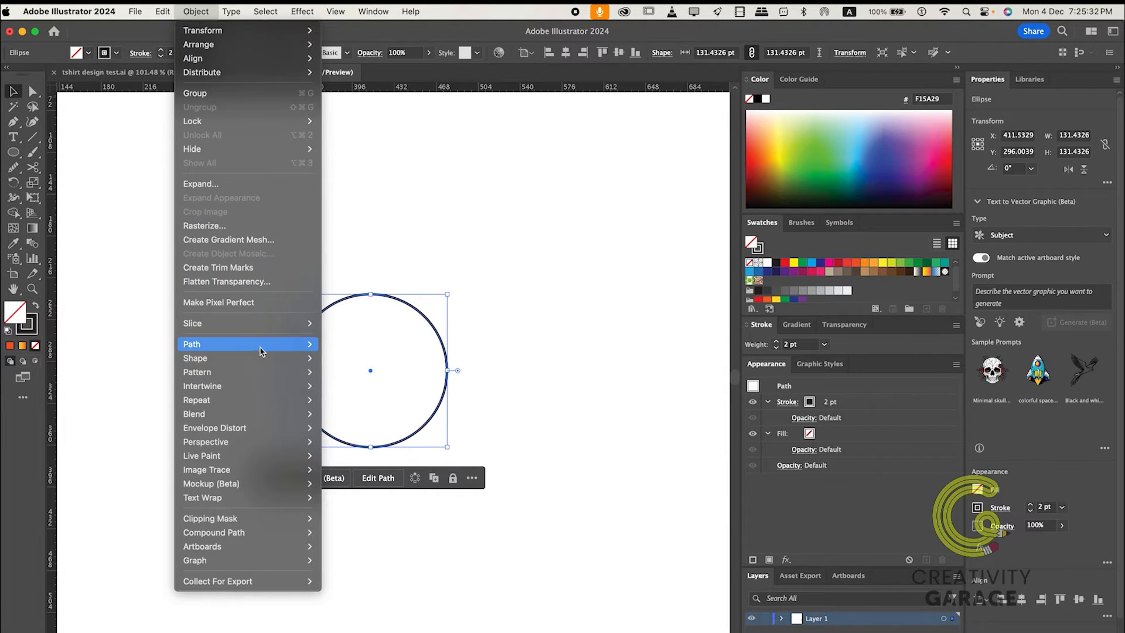
{"action": "mouse_move", "coordinate": [261, 350]}
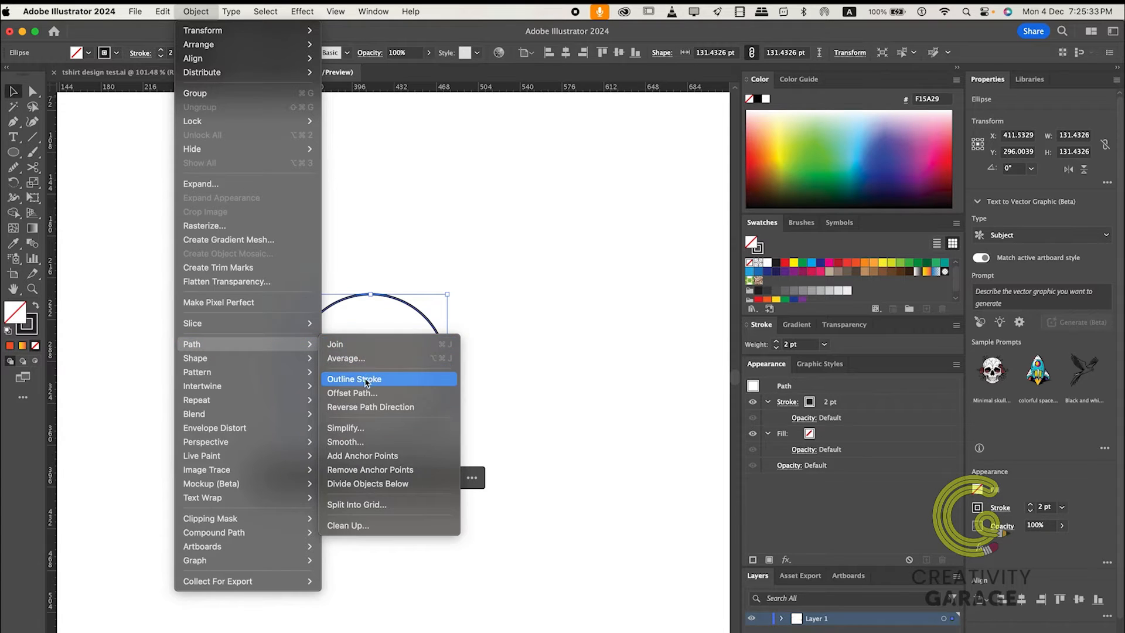
{"action": "left_click", "coordinate": [369, 394]}
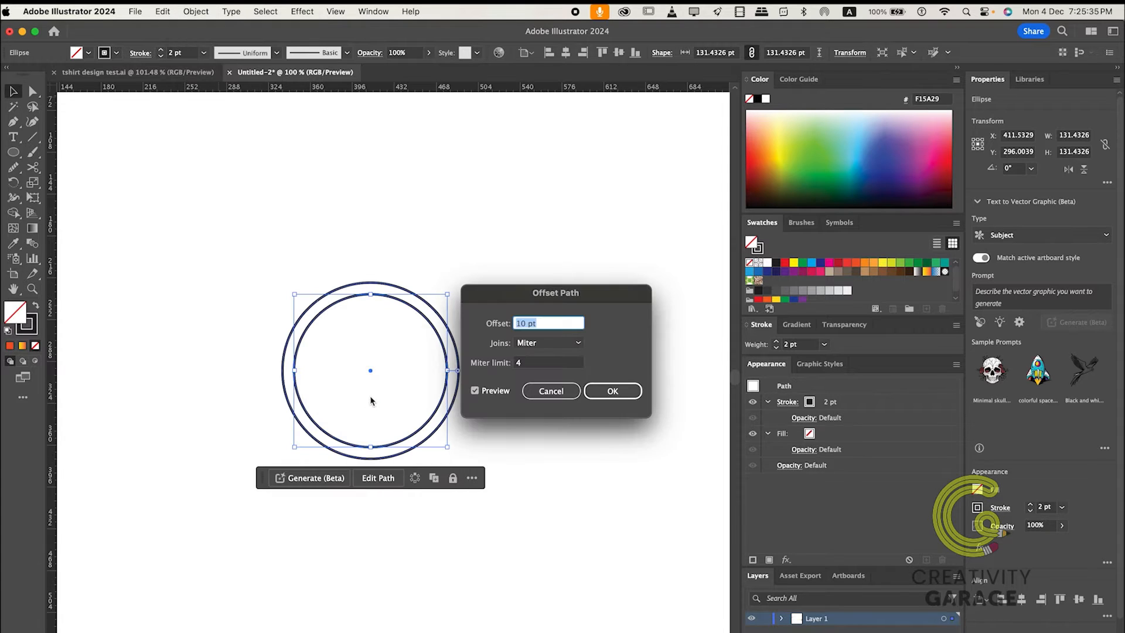
{"action": "left_click", "coordinate": [580, 343]}
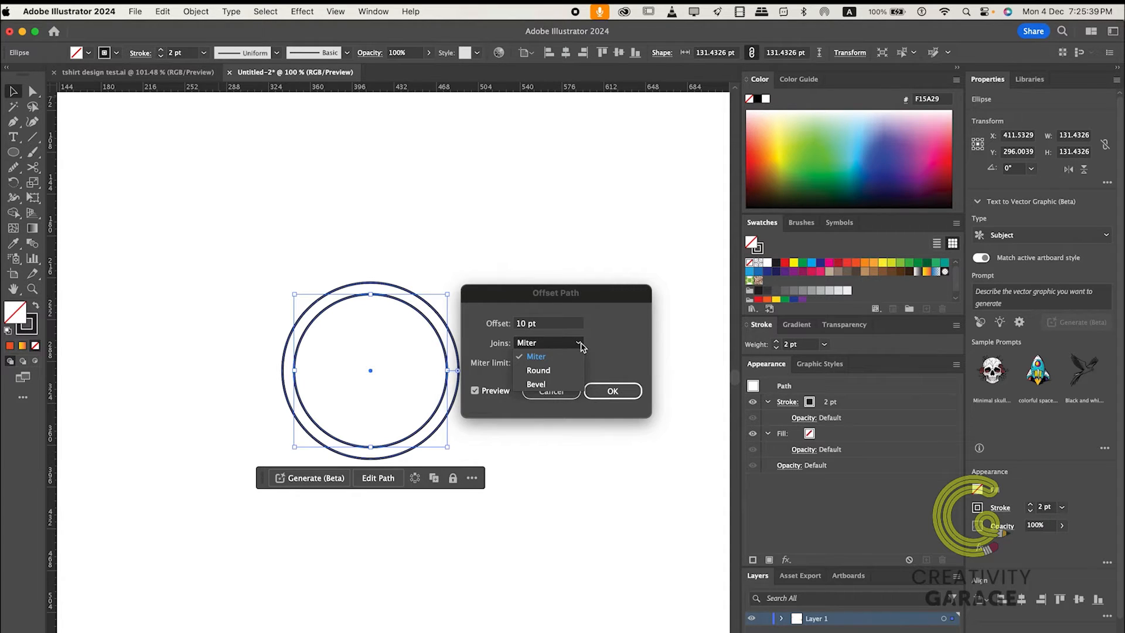
{"action": "left_click", "coordinate": [579, 344]}
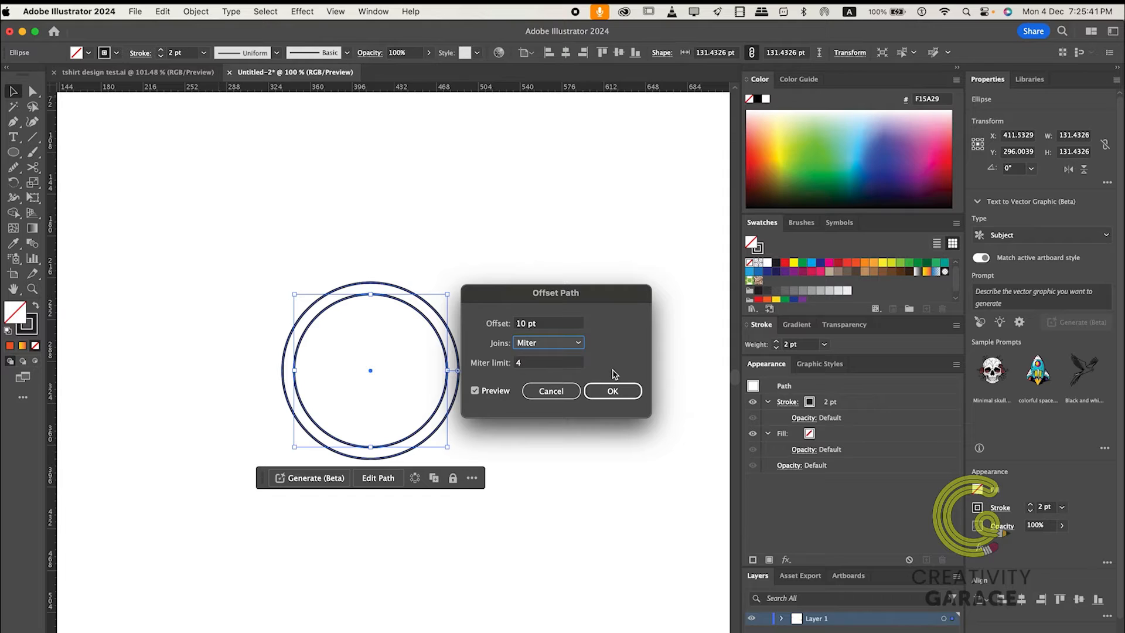
{"action": "left_click", "coordinate": [615, 391]}
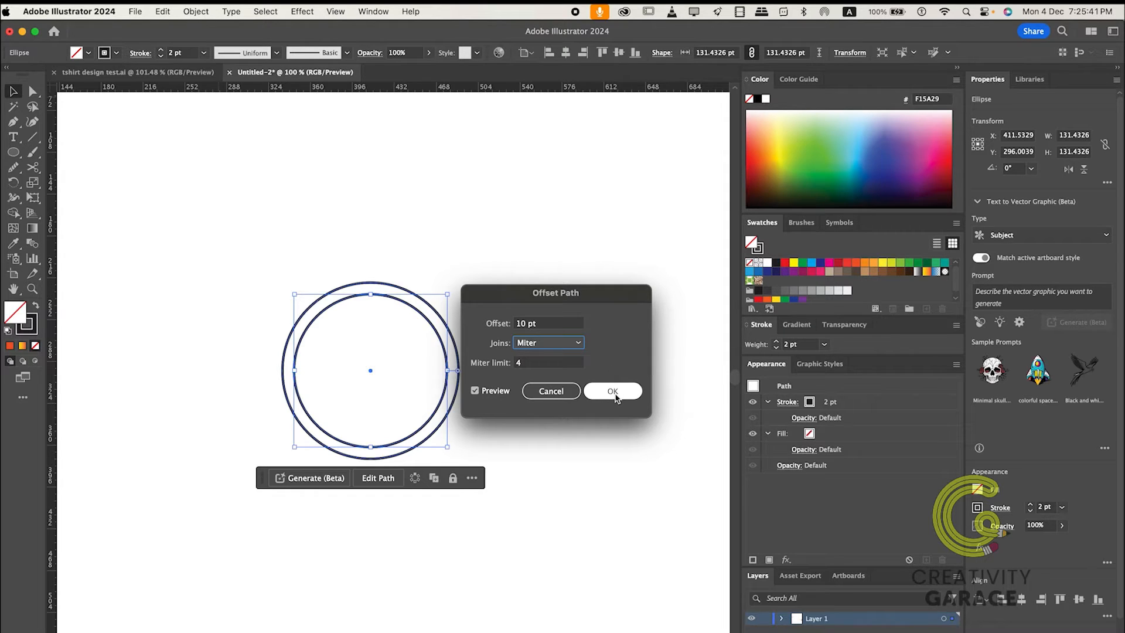
{"action": "left_click", "coordinate": [614, 392]}
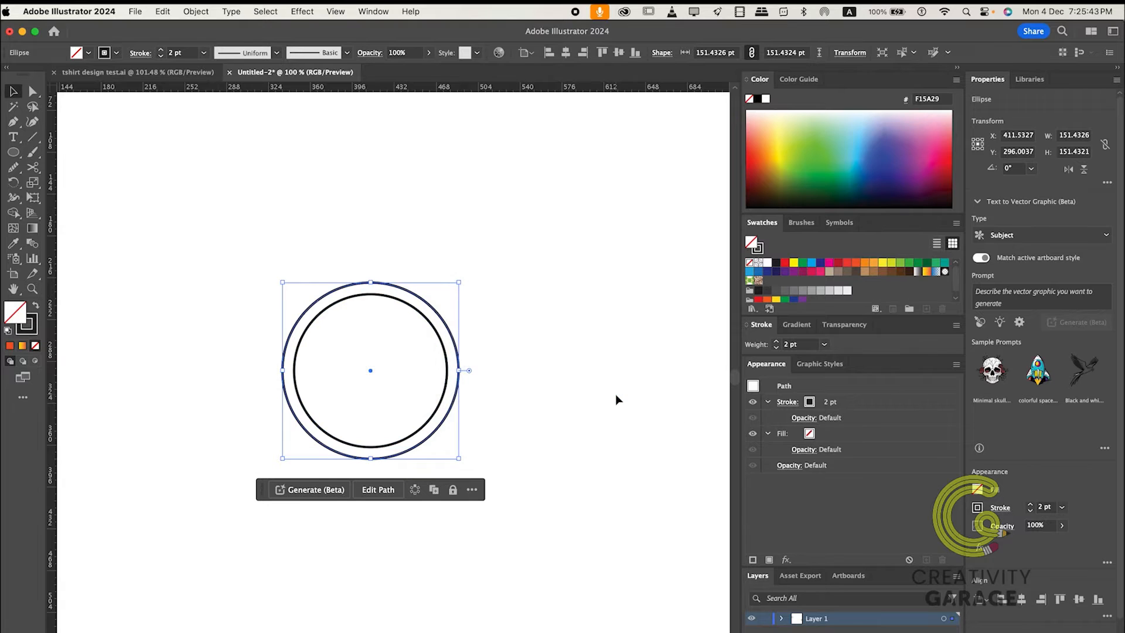
Step: Add two more concentric circles by offsetting the outermost circle's path by 10 pt each time
{"action": "left_click", "coordinate": [196, 11]}
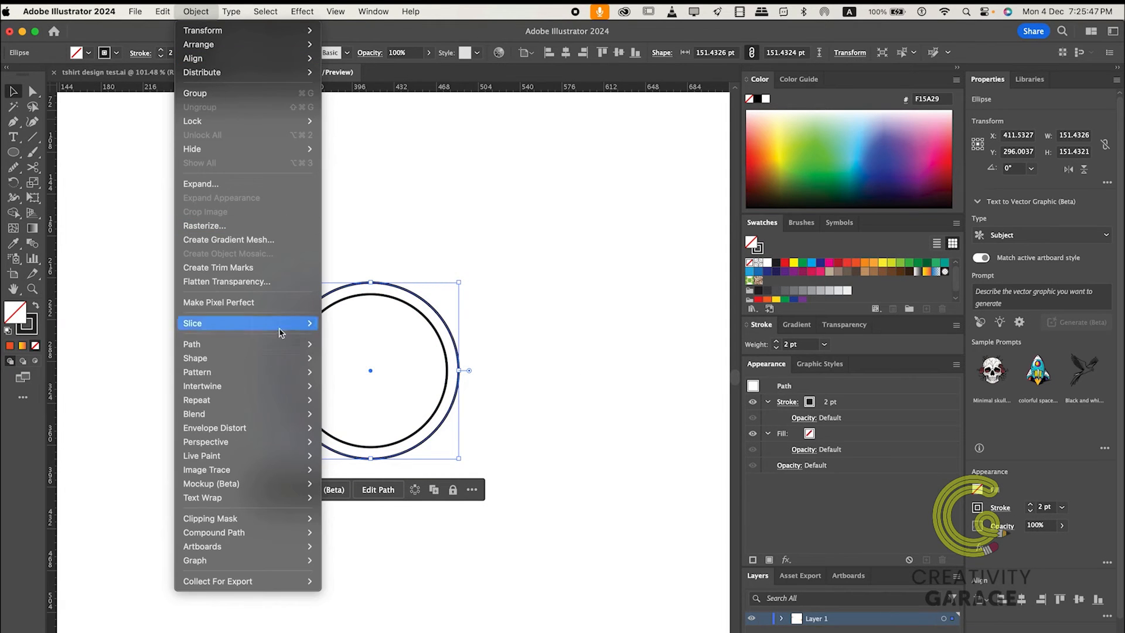
{"action": "mouse_move", "coordinate": [246, 343]}
{"action": "left_click", "coordinate": [352, 393]}
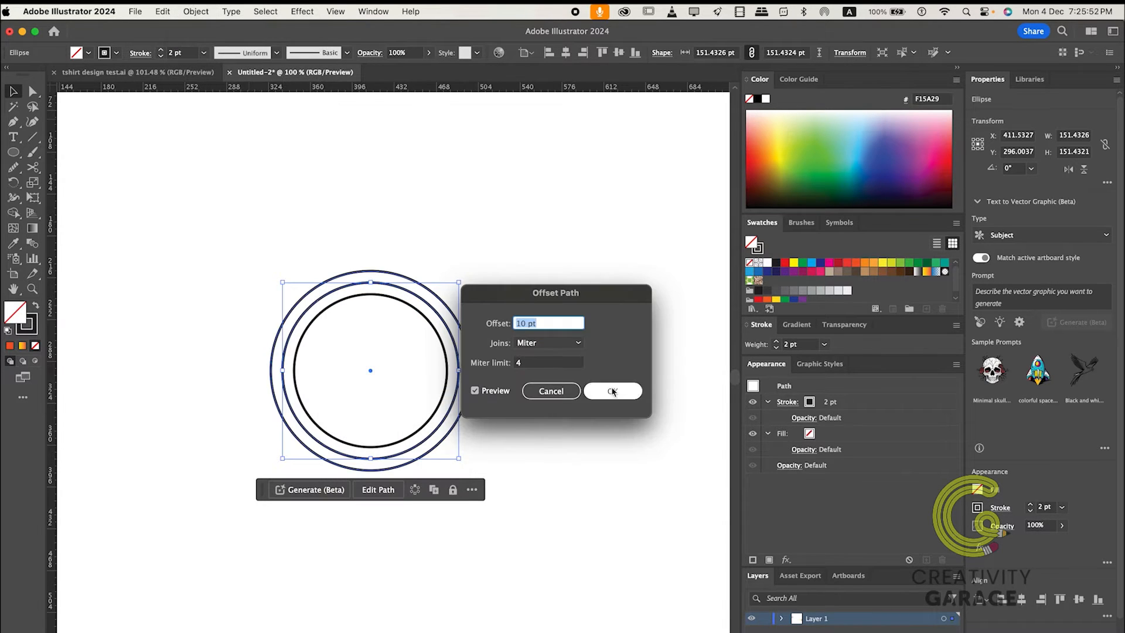
{"action": "left_click", "coordinate": [630, 397]}
{"action": "left_click", "coordinate": [196, 11]}
{"action": "mouse_move", "coordinate": [287, 346]}
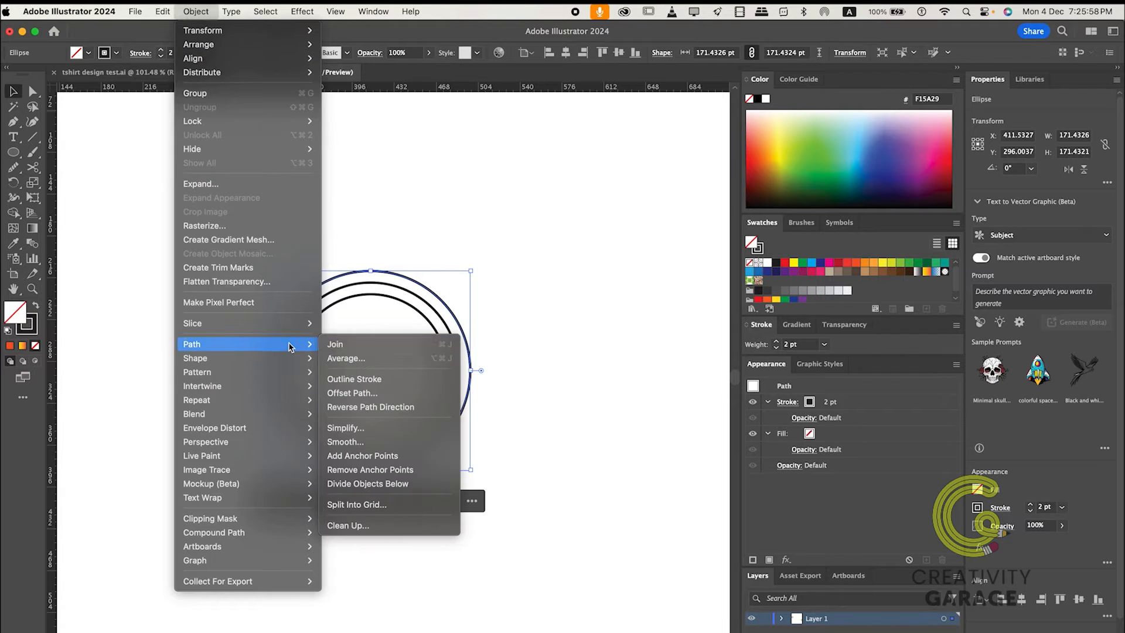
{"action": "left_click", "coordinate": [352, 393]}
{"action": "left_click", "coordinate": [621, 396]}
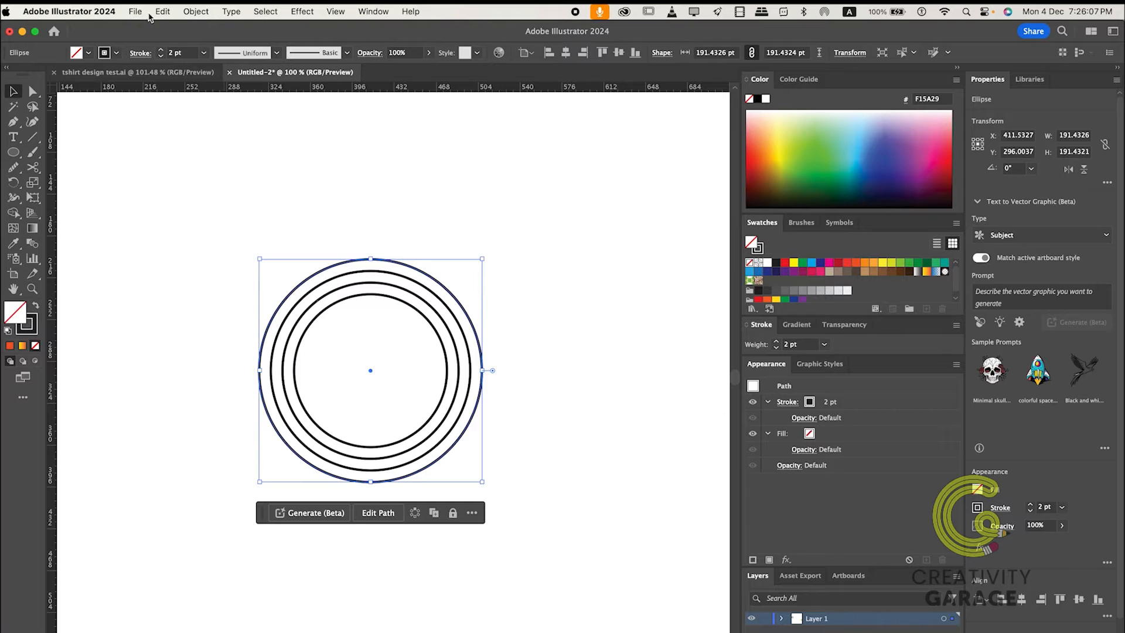
Step: Expand the fill and stroke of the outermost circle
{"action": "left_click", "coordinate": [197, 12]}
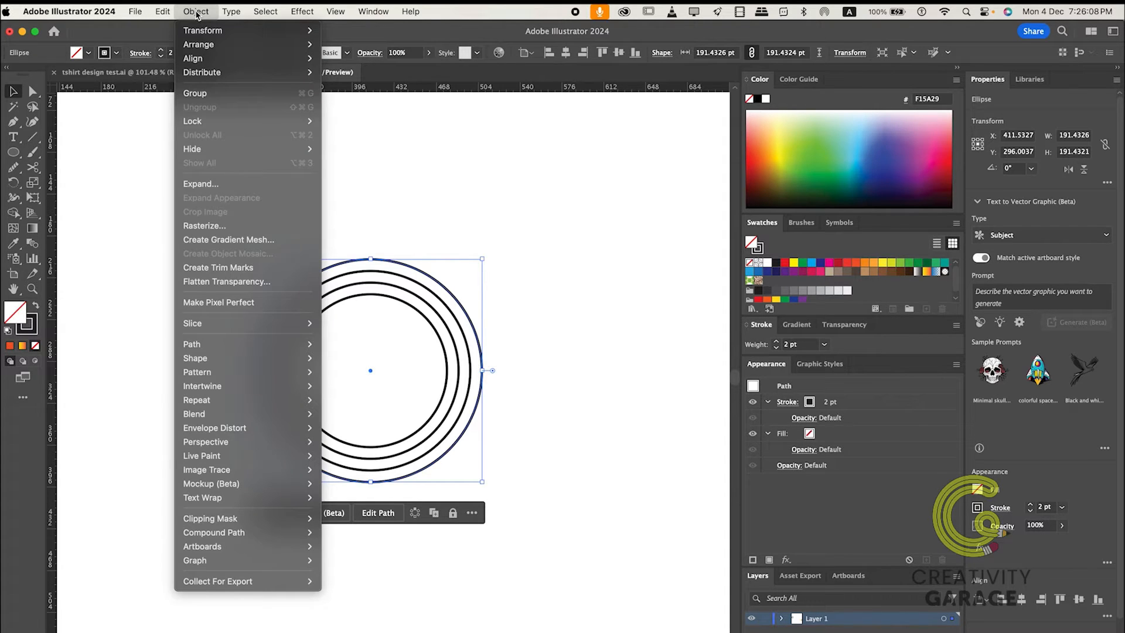
{"action": "left_click", "coordinate": [230, 183]}
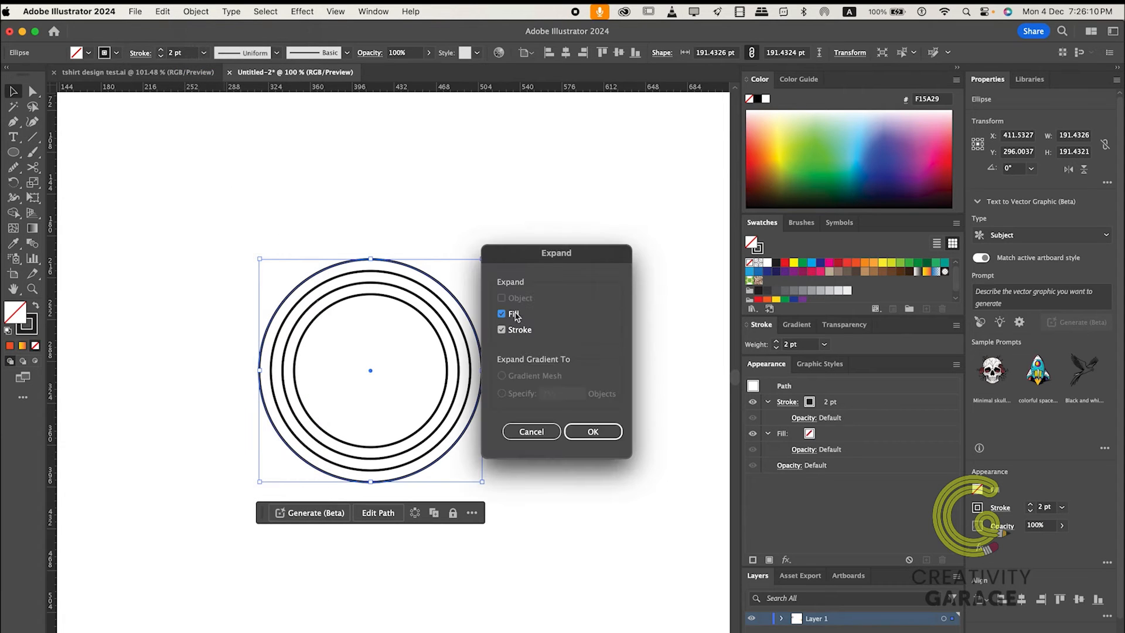
{"action": "left_click", "coordinate": [603, 438]}
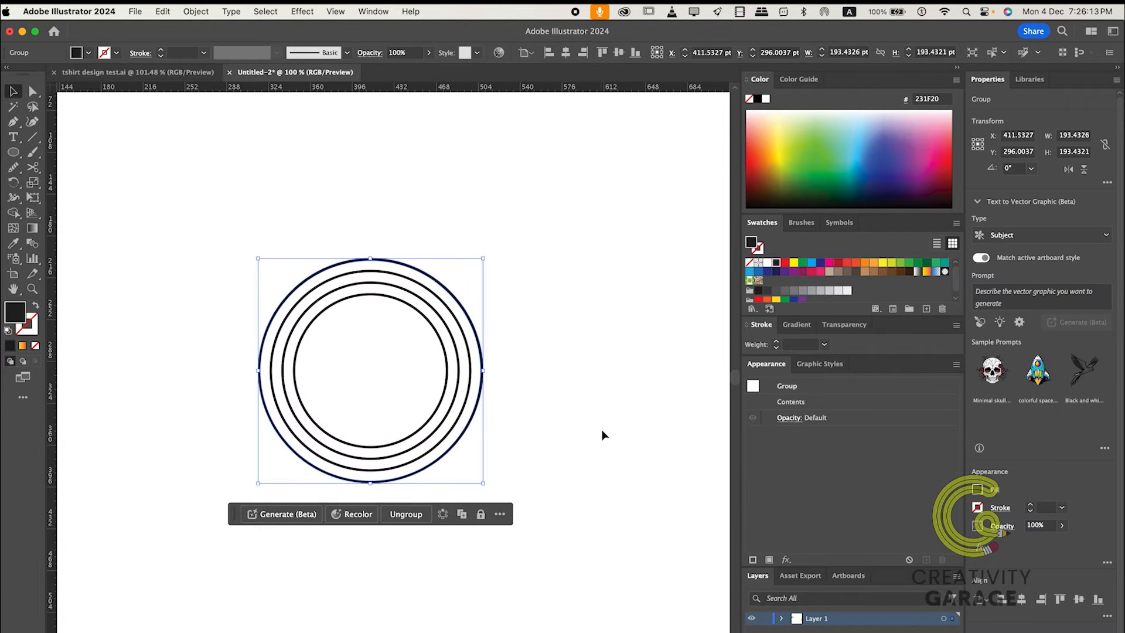
{"action": "left_click", "coordinate": [595, 385]}
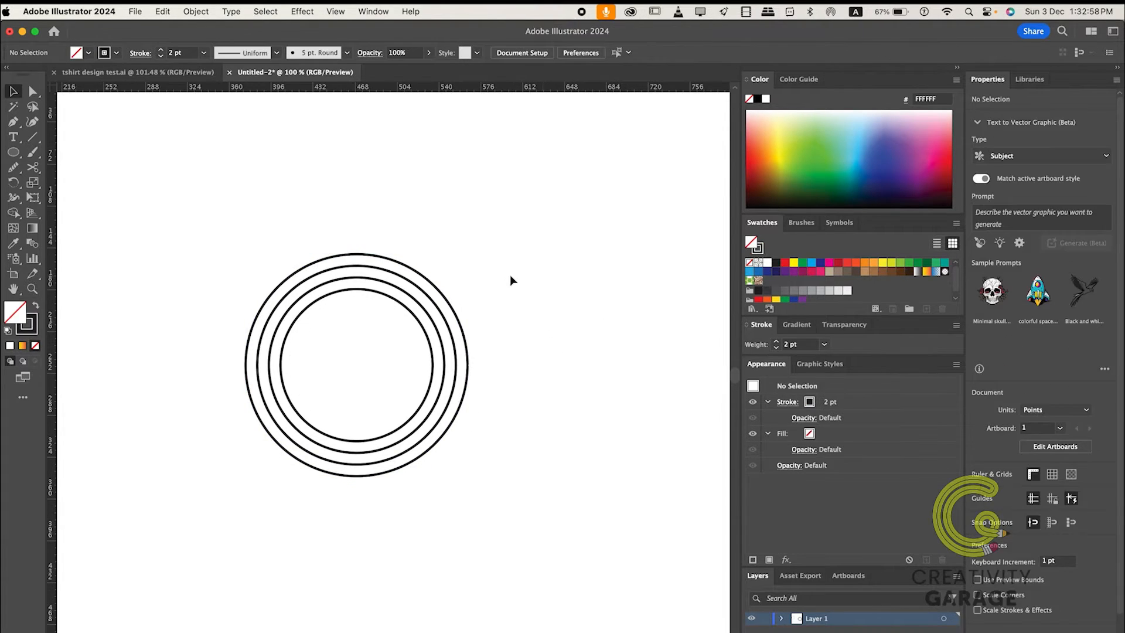
Step: Draw a rectangle about 30 by 23 pt across the right side of the rings, spanning the innermost to outermost circle
{"action": "left_click", "coordinate": [13, 152]}
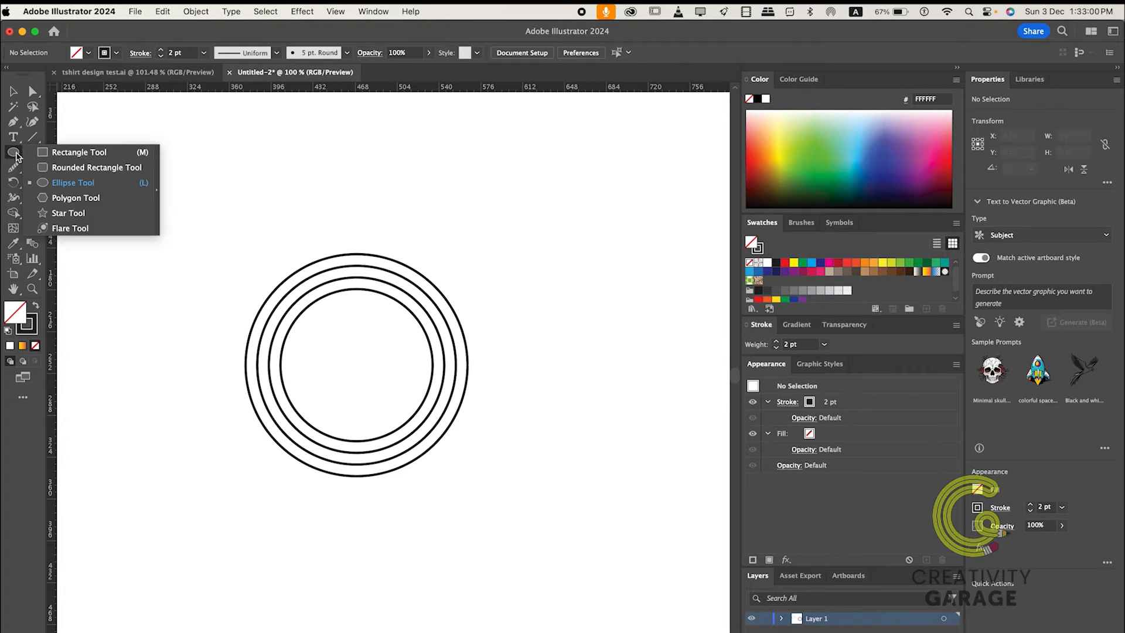
{"action": "left_click", "coordinate": [50, 154]}
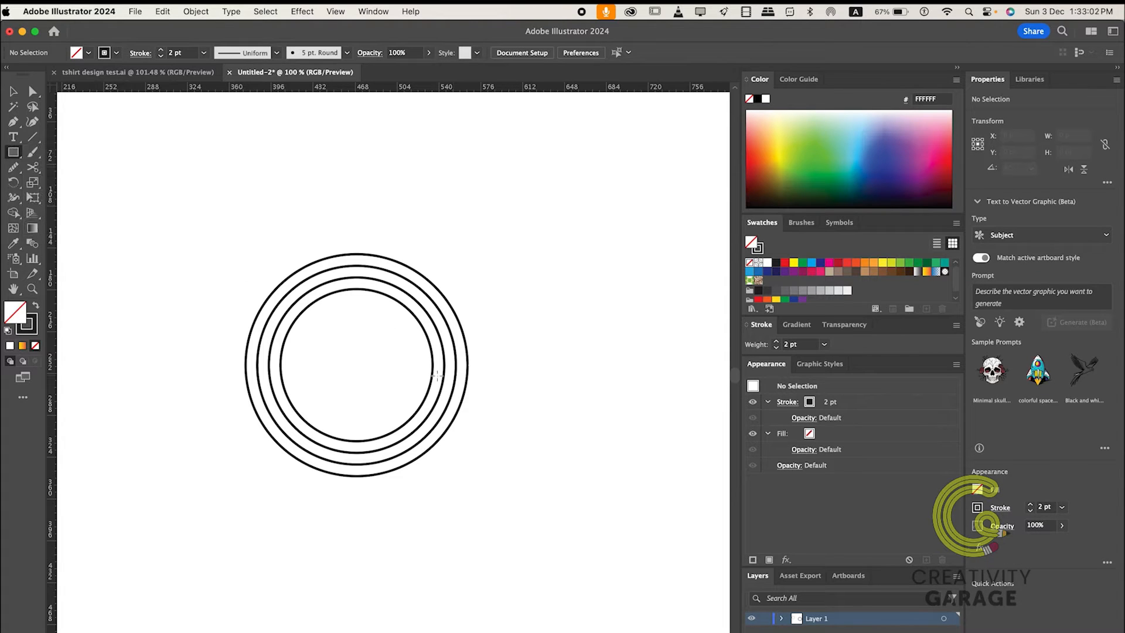
{"action": "scroll", "coordinate": [437, 380], "scroll_direction": "up", "scroll_amount": 5}
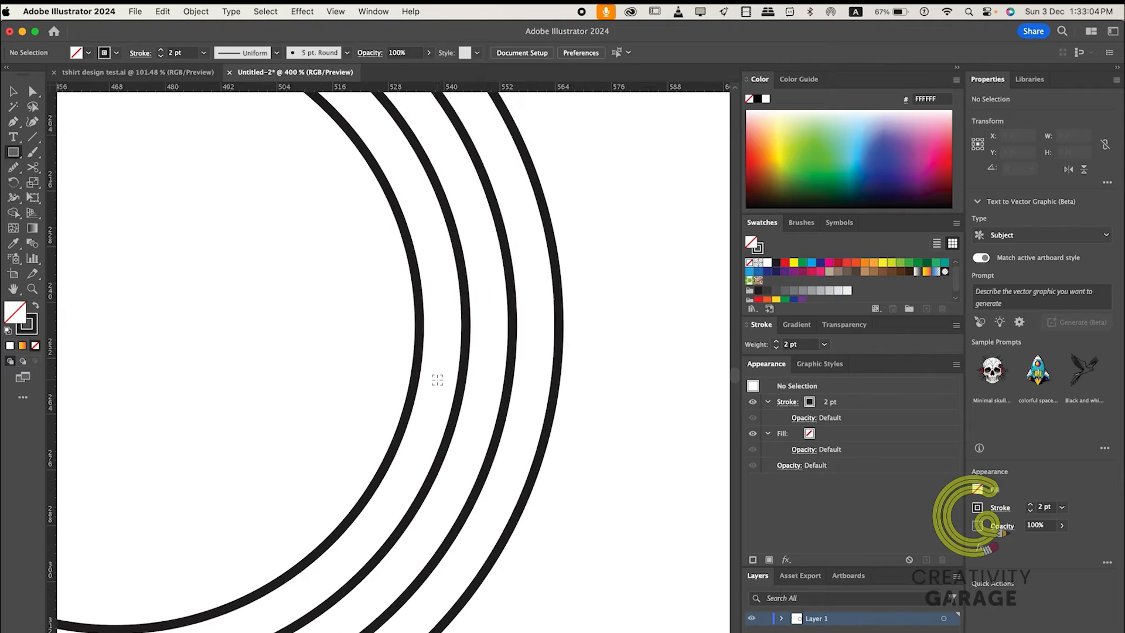
{"action": "left_click_drag", "start_coordinate": [418, 335], "coordinate": [599, 422]}
{"action": "scroll", "coordinate": [527, 354], "scroll_direction": "up", "scroll_amount": 2}
{"action": "left_click_drag", "start_coordinate": [318, 420], "coordinate": [322, 421]}
{"action": "scroll", "coordinate": [346, 447], "scroll_direction": "down", "scroll_amount": 2}
{"action": "scroll", "coordinate": [348, 448], "scroll_direction": "down", "scroll_amount": 2}
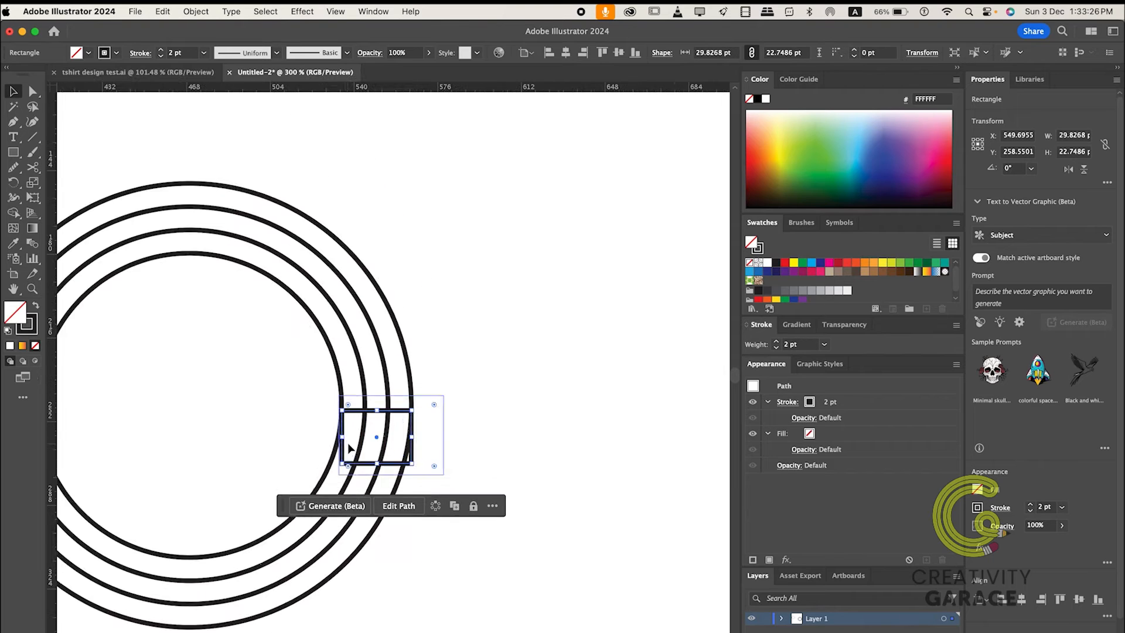
Step: Place a horizontal guide at the bottom of the outermost circle and stretch the rectangle down to it, about 93 pt tall
{"action": "scroll", "coordinate": [328, 451], "scroll_direction": "left", "scroll_amount": 3}
{"action": "left_click_drag", "start_coordinate": [477, 88], "coordinate": [494, 602]}
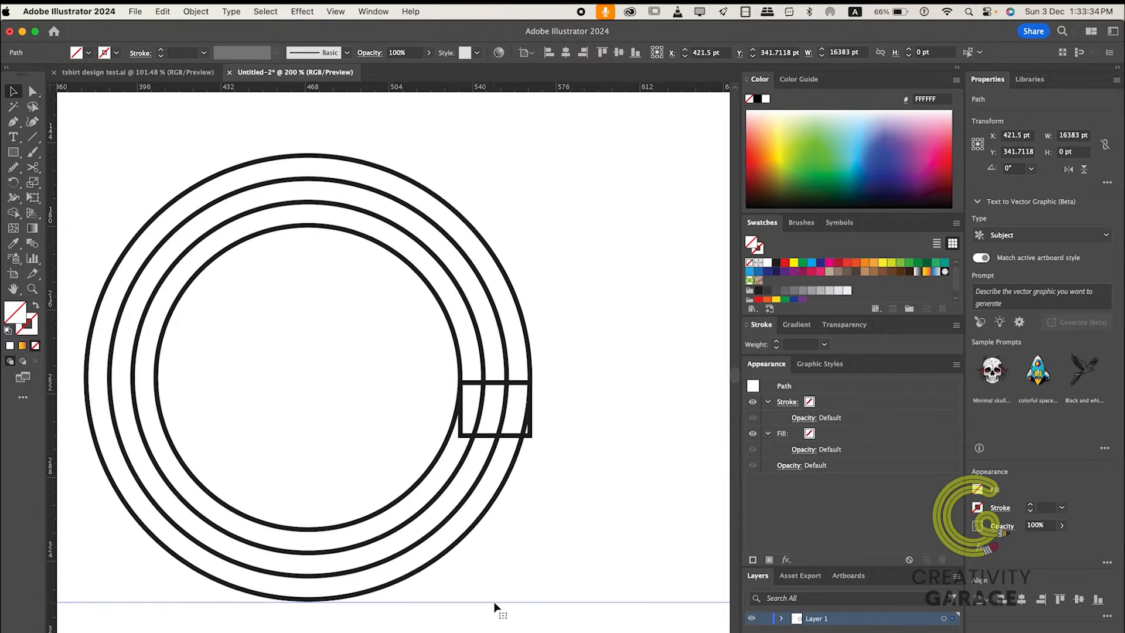
{"action": "left_click", "coordinate": [495, 437]}
{"action": "left_click_drag", "start_coordinate": [495, 439], "coordinate": [499, 598]}
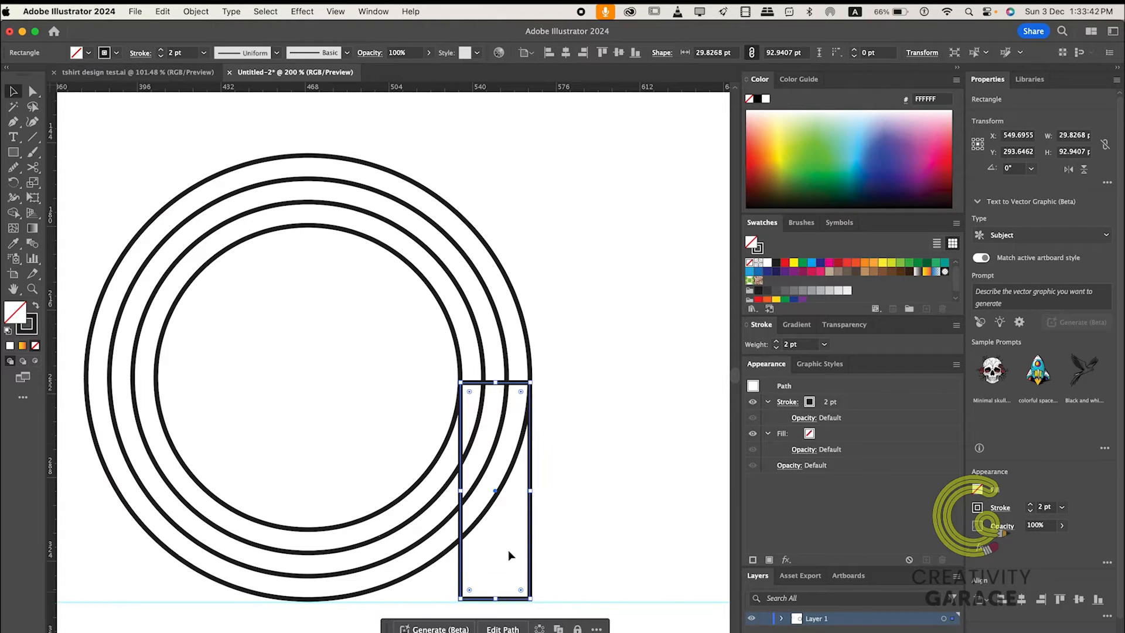
{"action": "left_click", "coordinate": [570, 413]}
{"action": "scroll", "coordinate": [607, 494], "scroll_direction": "down", "scroll_amount": 3}
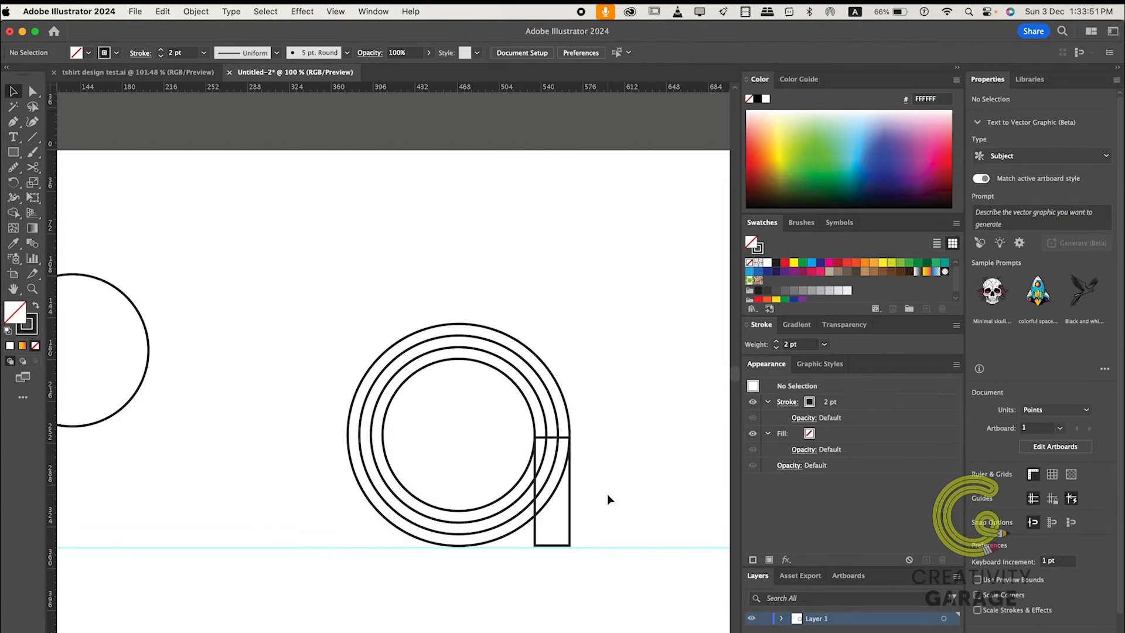
Step: Move the separate circle over the upper right of the rings and place a duplicate slightly up and to the left
{"action": "left_click", "coordinate": [142, 391]}
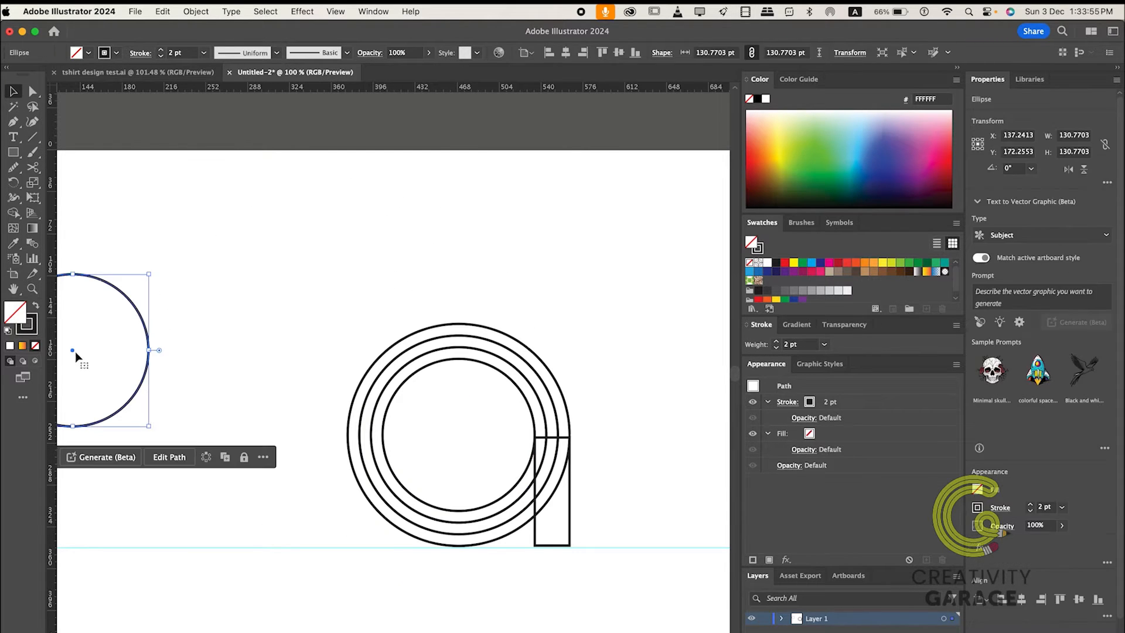
{"action": "left_click_drag", "start_coordinate": [76, 354], "coordinate": [581, 315]}
{"action": "scroll", "coordinate": [548, 480], "scroll_direction": "up", "scroll_amount": 2}
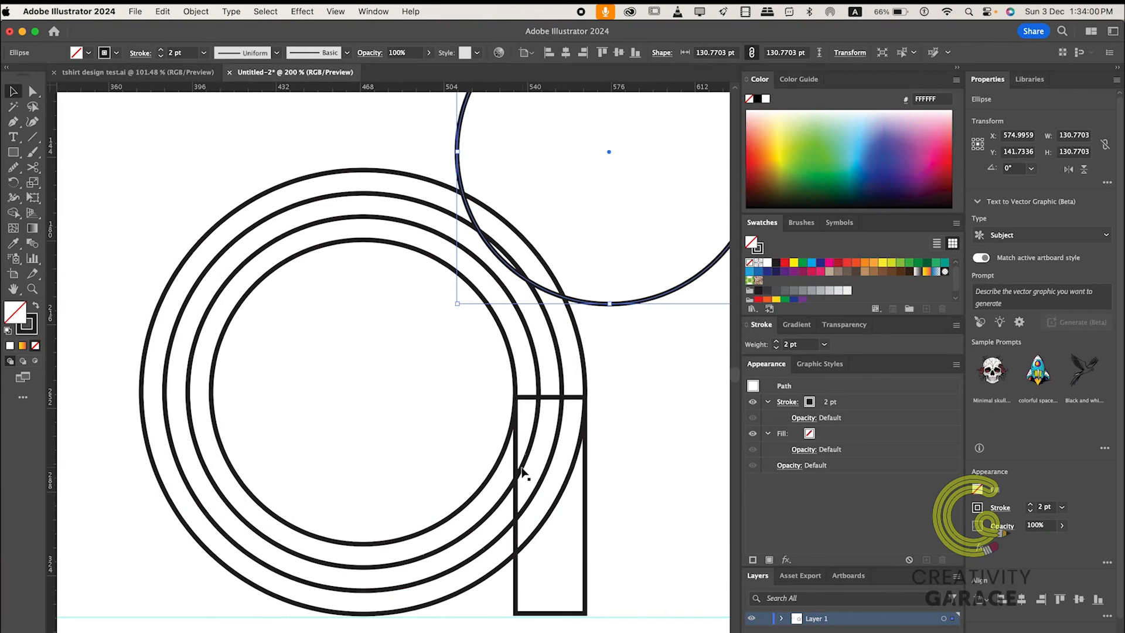
{"action": "scroll", "coordinate": [522, 470], "scroll_direction": "right", "scroll_amount": 3}
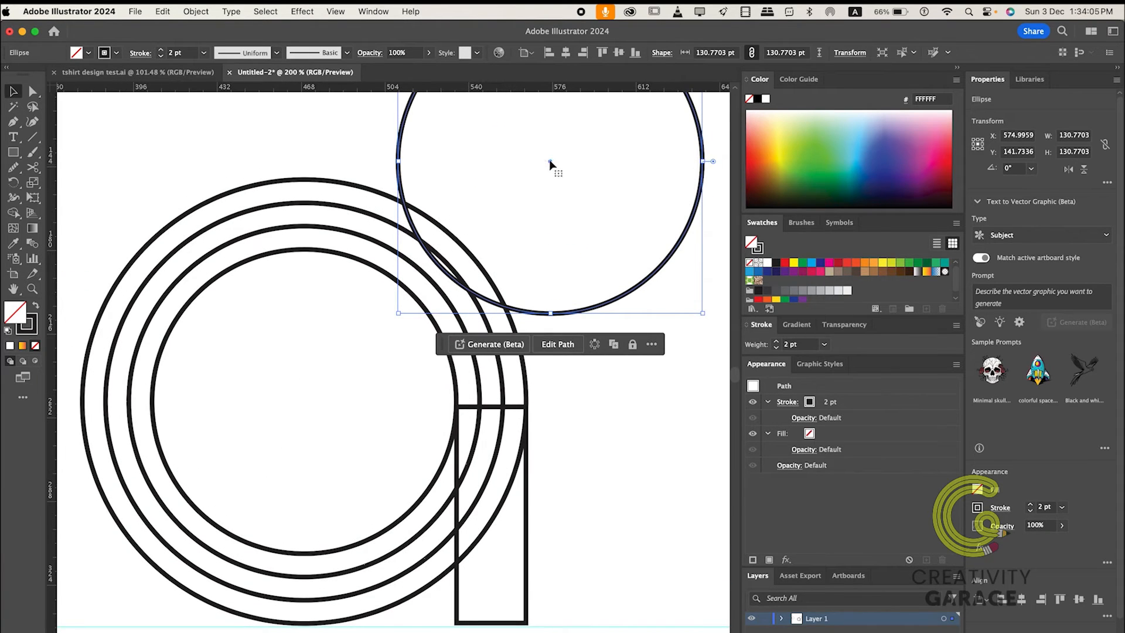
{"action": "left_click_drag", "start_coordinate": [550, 162], "coordinate": [456, 245]}
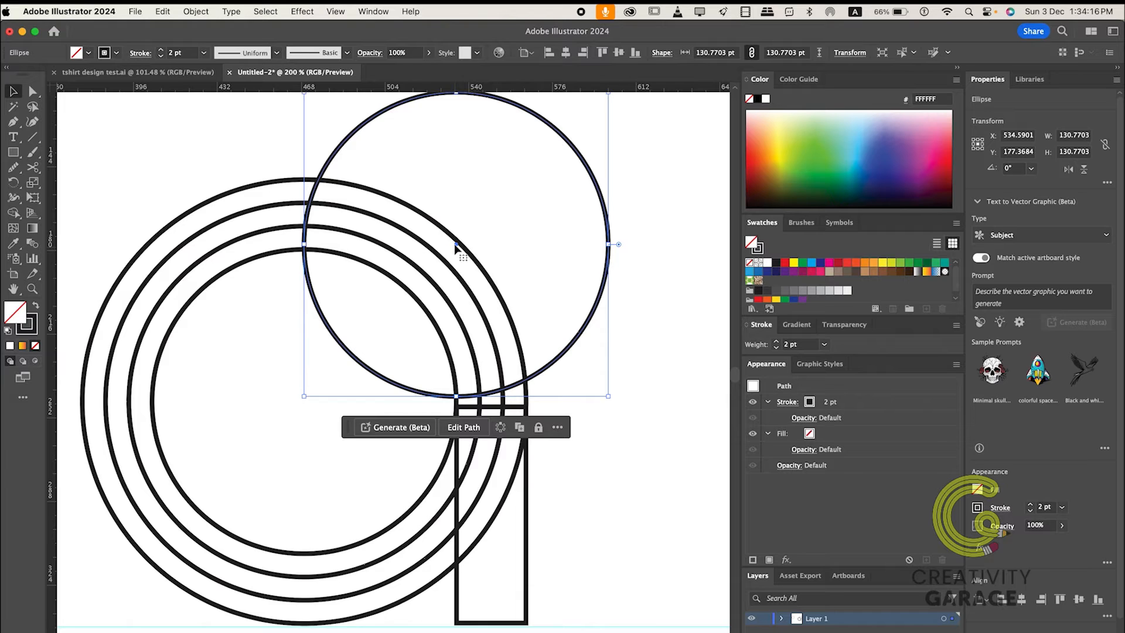
{"action": "left_click_drag", "start_coordinate": [455, 244], "coordinate": [413, 244]}
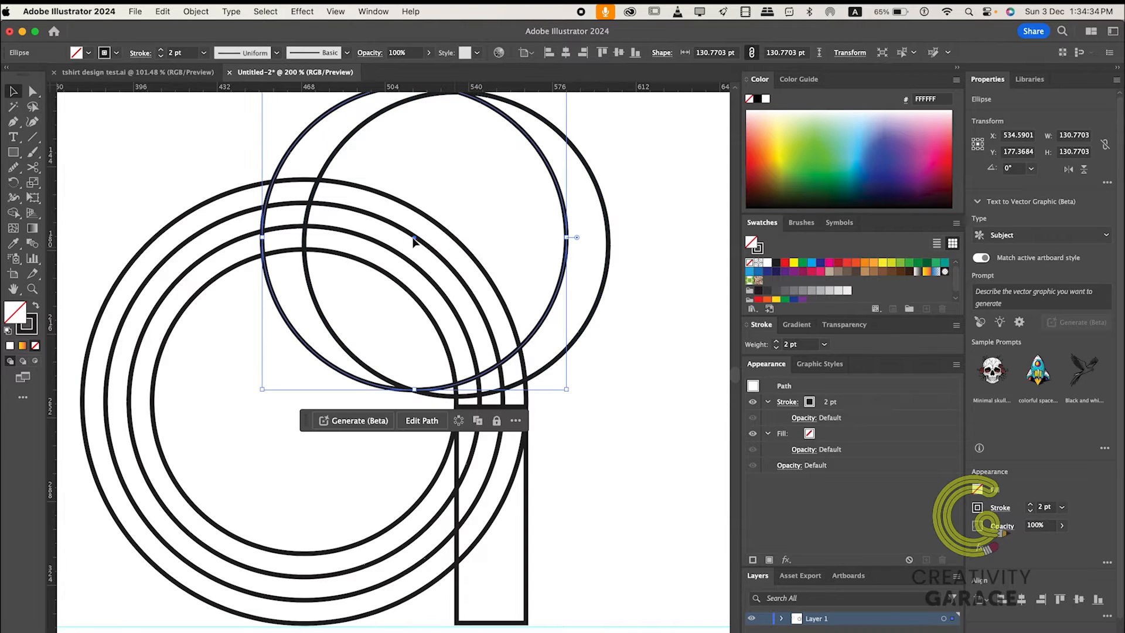
{"action": "left_click", "coordinate": [610, 410]}
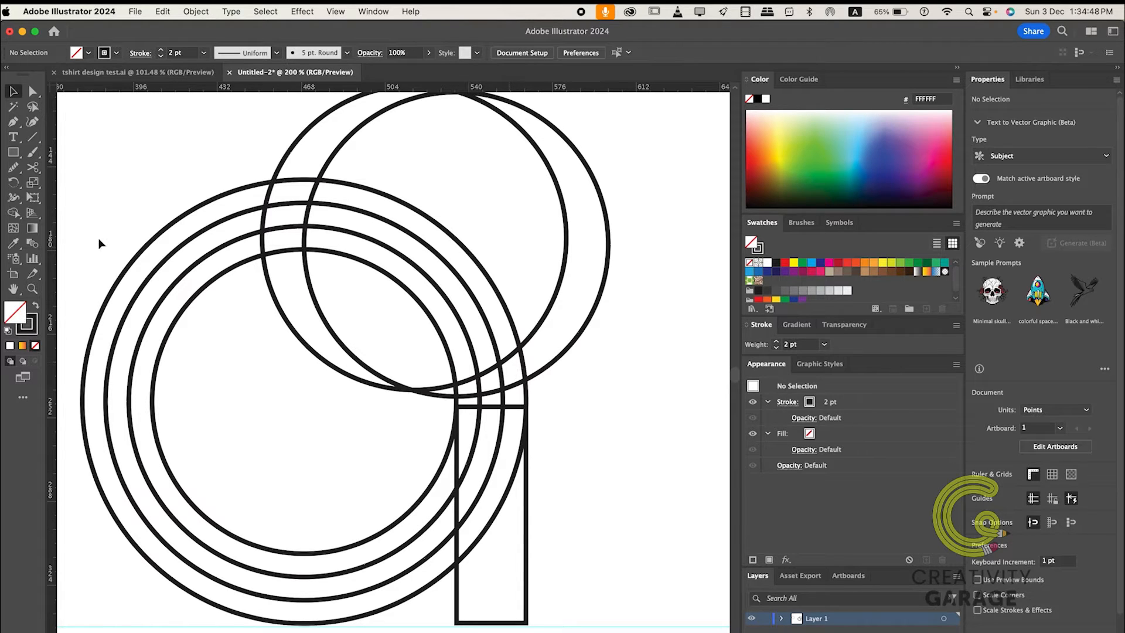
Step: Draw a straight line about 156 pt long, rotate it to vertical, and place it just left of the rectangular stem
{"action": "left_click", "coordinate": [34, 140]}
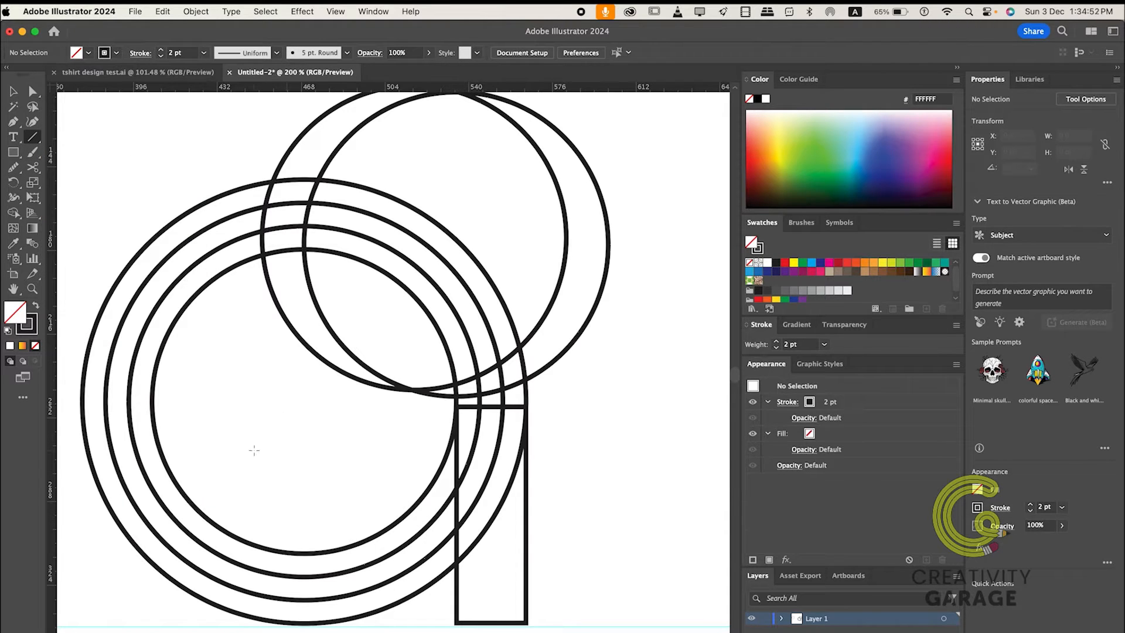
{"action": "left_click_drag", "start_coordinate": [252, 451], "coordinate": [616, 451]}
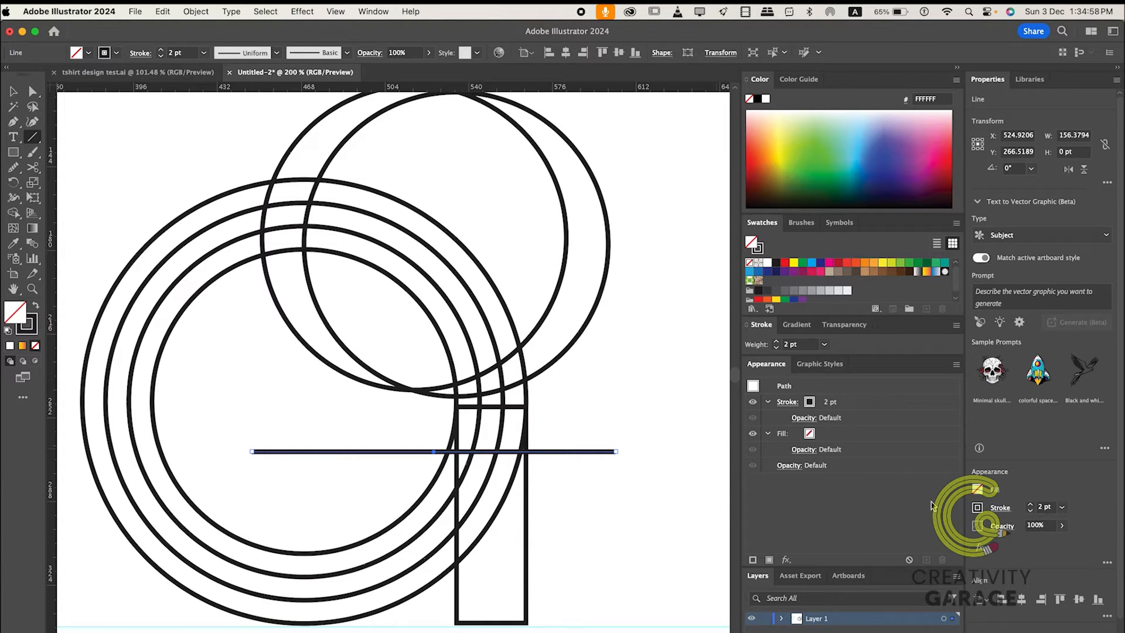
{"action": "left_click_drag", "start_coordinate": [618, 452], "coordinate": [439, 565]}
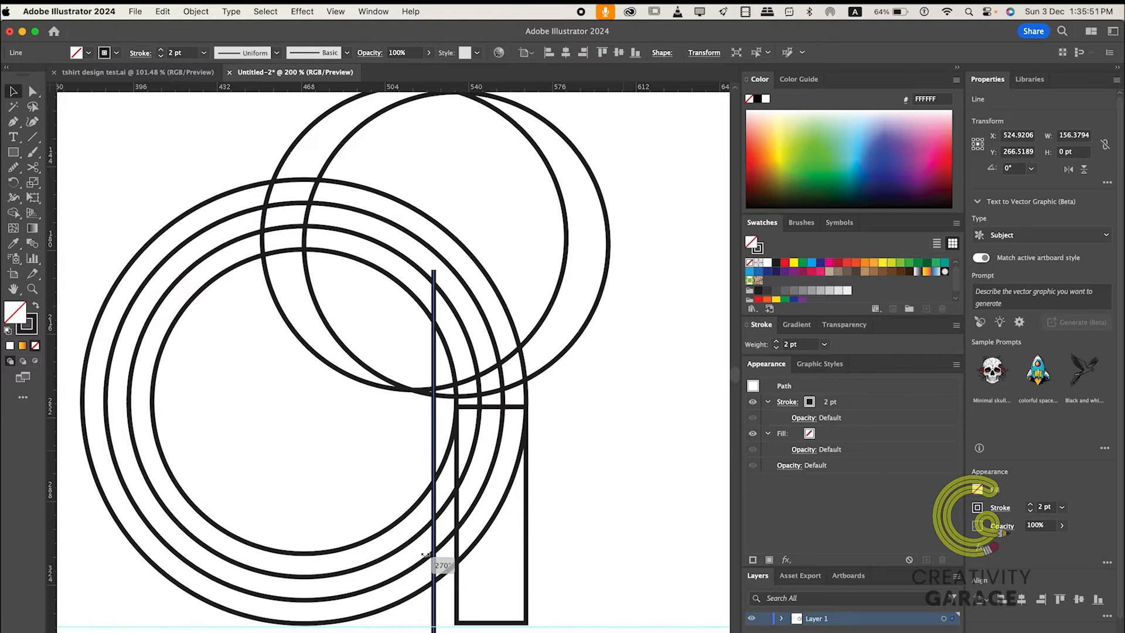
{"action": "left_click", "coordinate": [427, 463]}
{"action": "left_click_drag", "start_coordinate": [434, 456], "coordinate": [432, 518]}
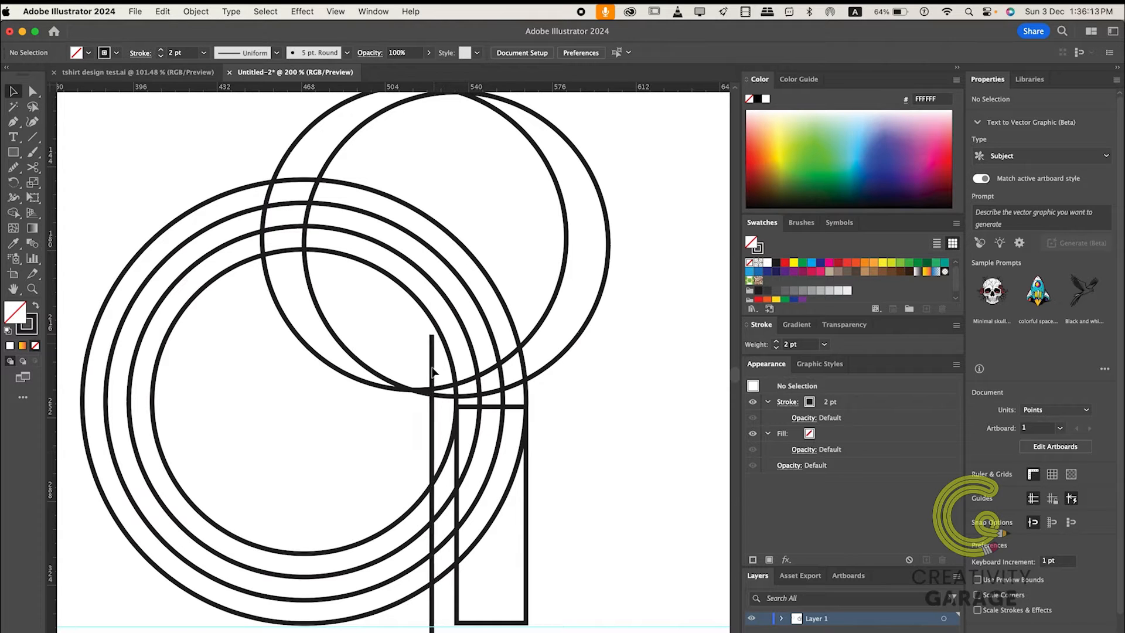
Step: Add two more overlapping circle copies, one further up-left and one below the first circle, and nudge the vertical line toward the stem
{"action": "left_click", "coordinate": [648, 309]}
{"action": "left_click", "coordinate": [537, 331]}
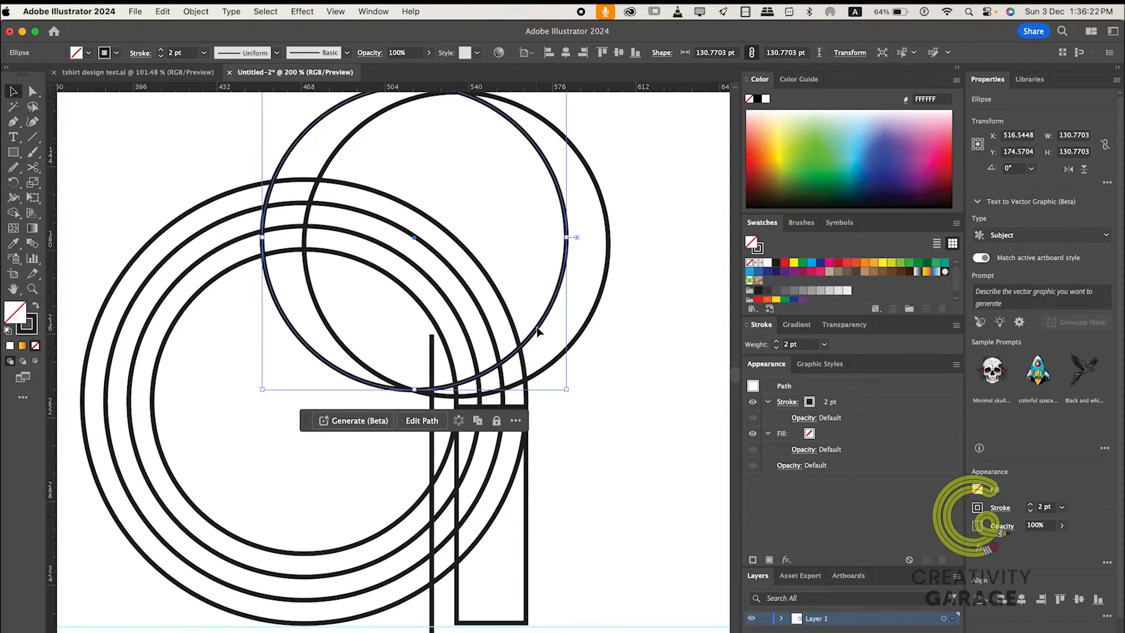
{"action": "left_click_drag", "start_coordinate": [537, 330], "coordinate": [521, 315]}
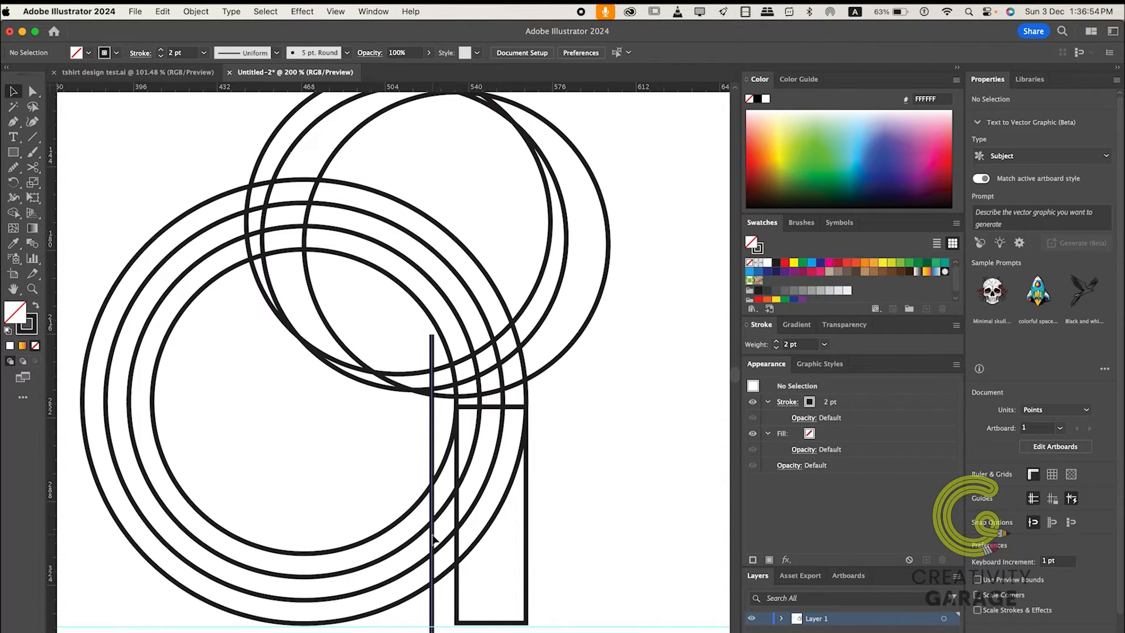
{"action": "left_click_drag", "start_coordinate": [432, 539], "coordinate": [437, 542]}
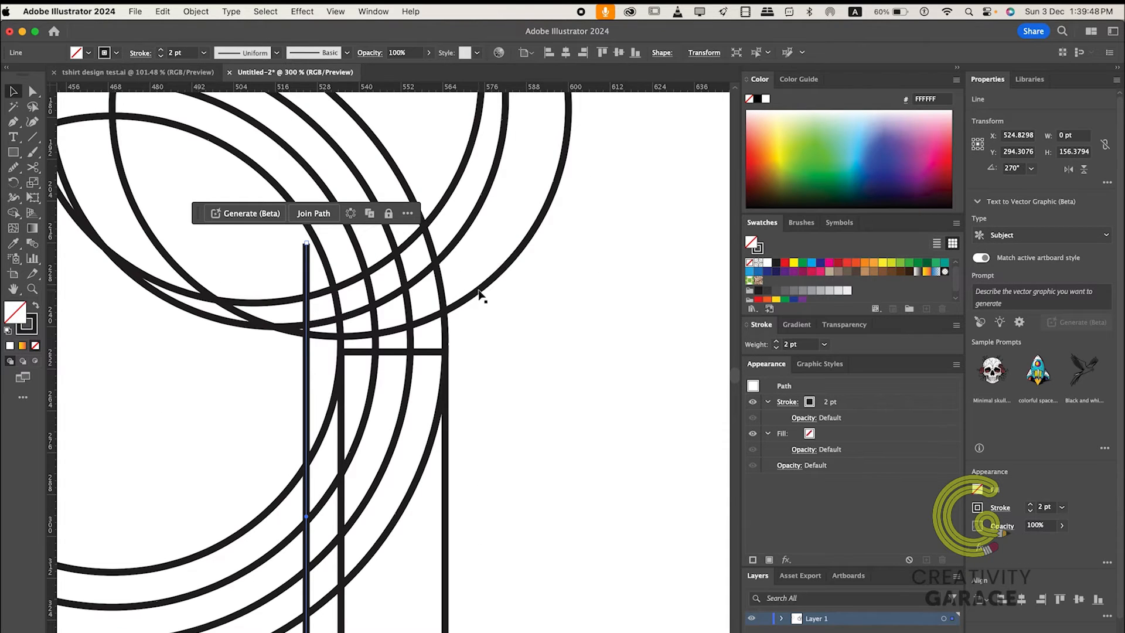
{"action": "left_click_drag", "start_coordinate": [478, 294], "coordinate": [478, 334]}
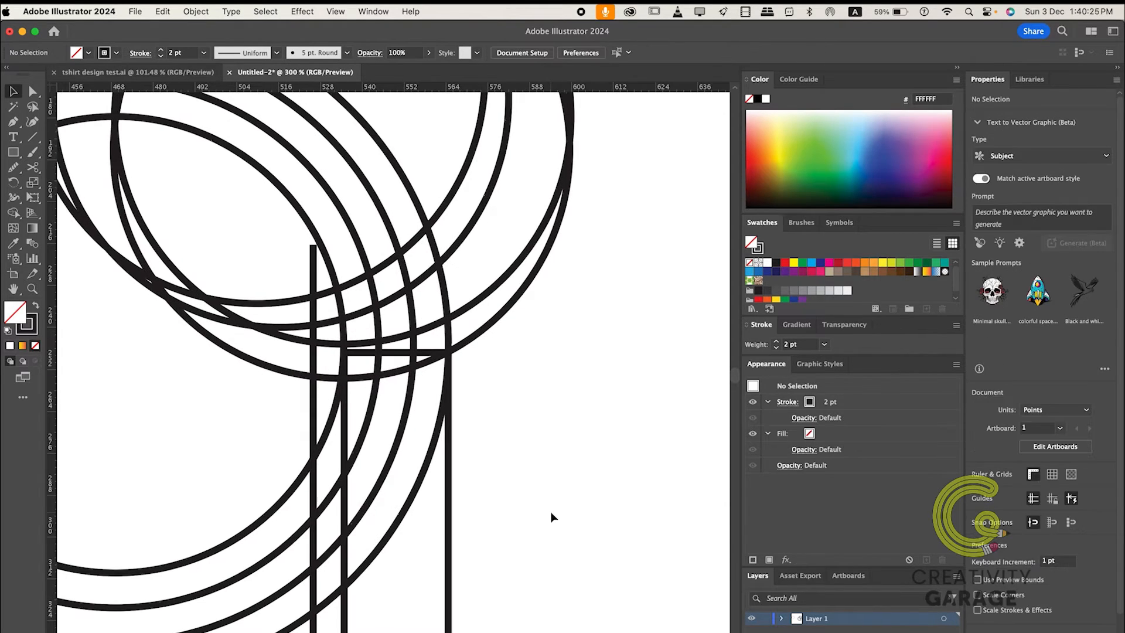
Step: Delete the horizontal guide at the bottom of the rings
{"action": "scroll", "coordinate": [550, 511], "scroll_direction": "down", "scroll_amount": 2}
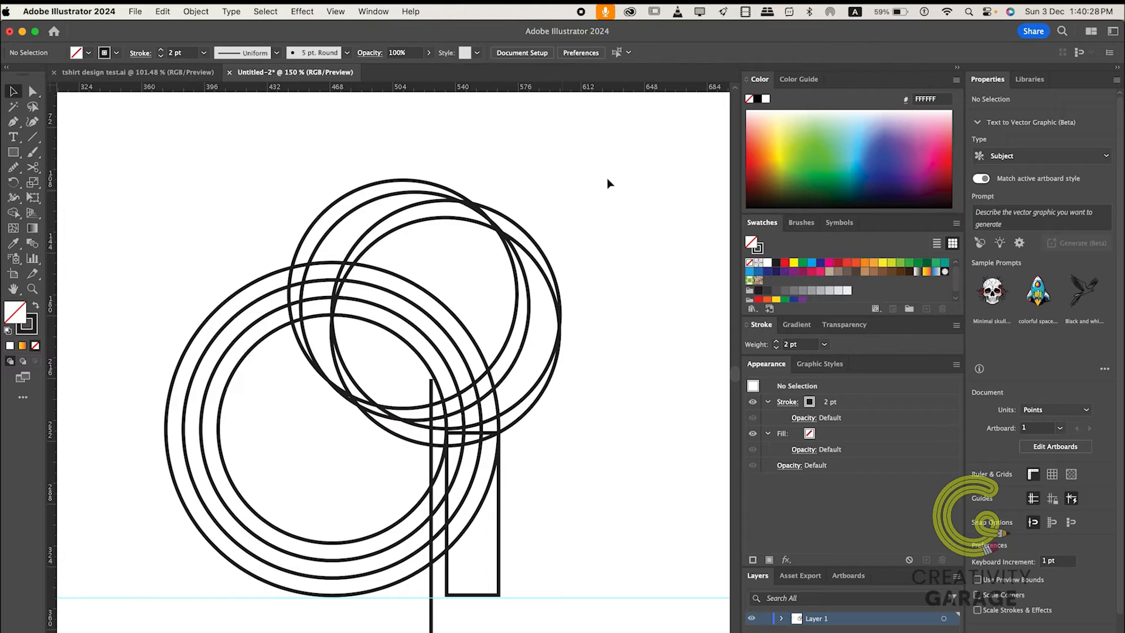
{"action": "left_click_drag", "start_coordinate": [612, 164], "coordinate": [548, 218]}
{"action": "scroll", "coordinate": [632, 595], "scroll_direction": "down", "scroll_amount": 2}
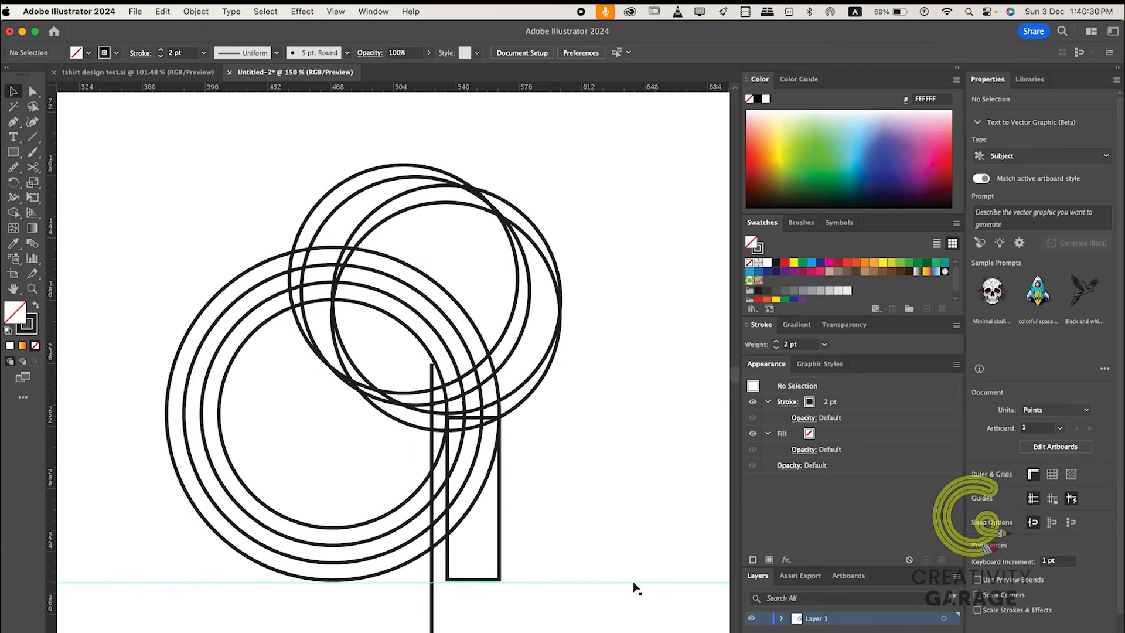
{"action": "left_click", "coordinate": [633, 583]}
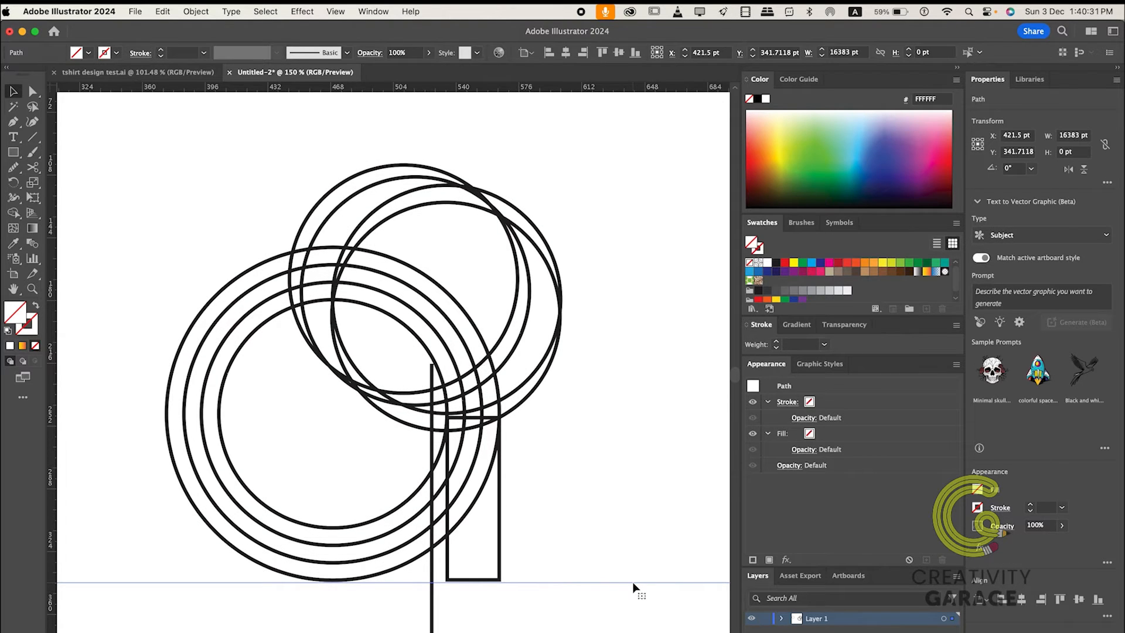
{"action": "key", "text": "Delete"}
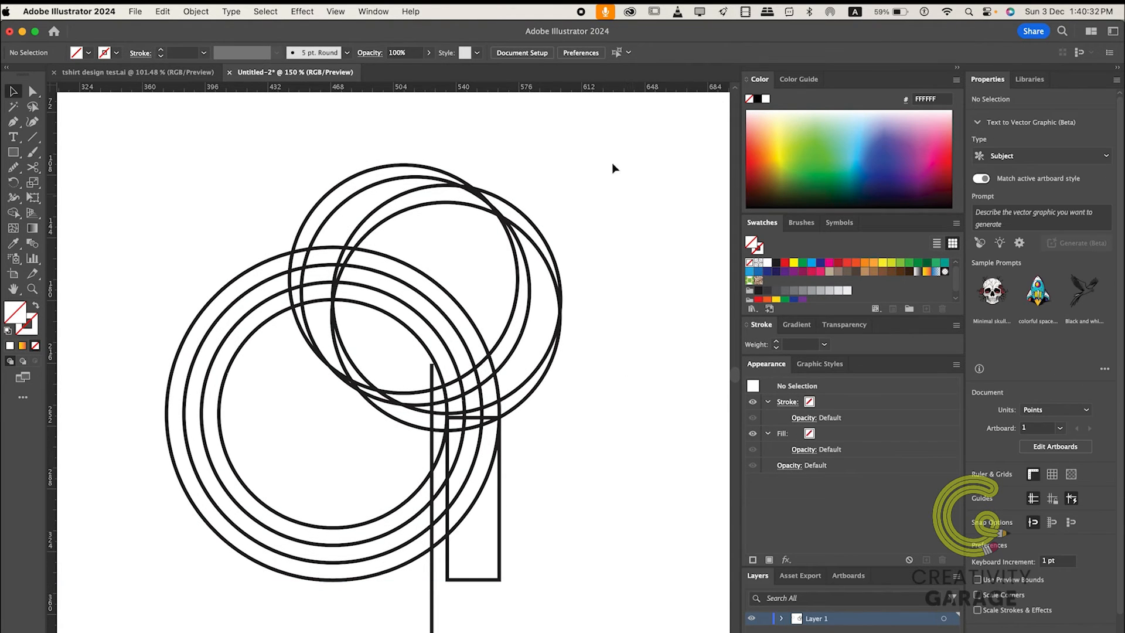
Step: Select all the artwork and use Shape Builder to remove the overlapping circles' parts outside the rings and inside their centre
{"action": "left_click_drag", "start_coordinate": [631, 134], "coordinate": [111, 440]}
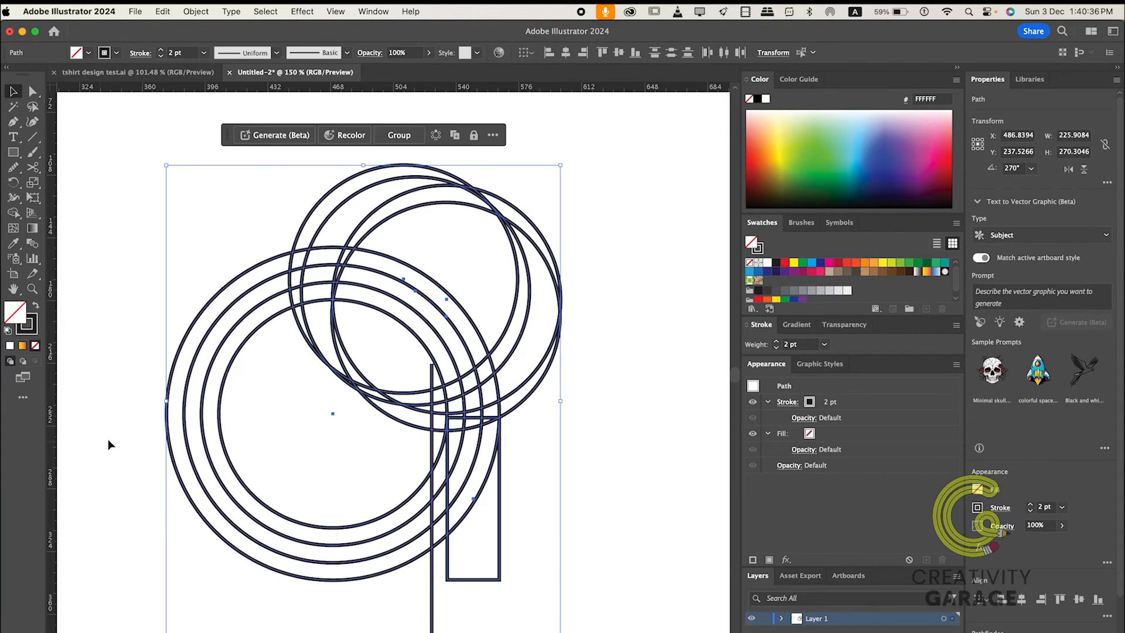
{"action": "left_click", "coordinate": [13, 214]}
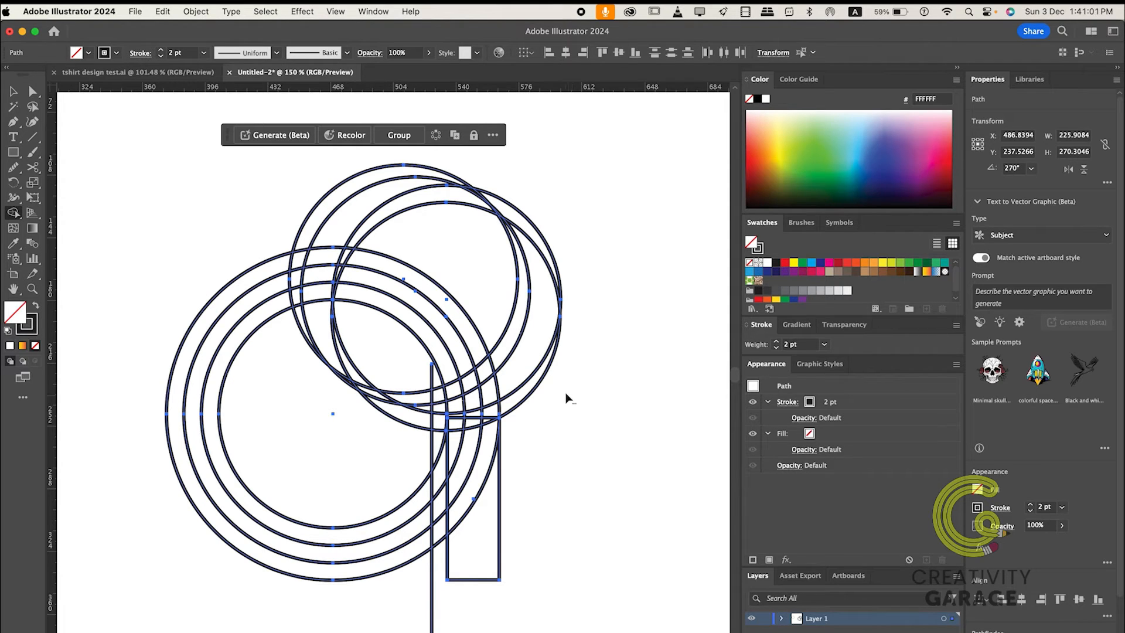
{"action": "mouse_move", "coordinate": [554, 375]}
{"action": "left_mouse_down"}
{"action": "mouse_move", "coordinate": [516, 278]}
{"action": "mouse_move", "coordinate": [537, 233]}
{"action": "mouse_move", "coordinate": [445, 197]}
{"action": "mouse_move", "coordinate": [422, 171]}
{"action": "mouse_move", "coordinate": [393, 174]}
{"action": "mouse_move", "coordinate": [318, 222]}
{"action": "mouse_move", "coordinate": [374, 282]}
{"action": "mouse_move", "coordinate": [422, 265]}
{"action": "mouse_move", "coordinate": [436, 290]}
{"action": "mouse_move", "coordinate": [432, 267]}
{"action": "left_mouse_up"}
{"action": "scroll", "coordinate": [421, 458], "scroll_direction": "down", "scroll_amount": 5}
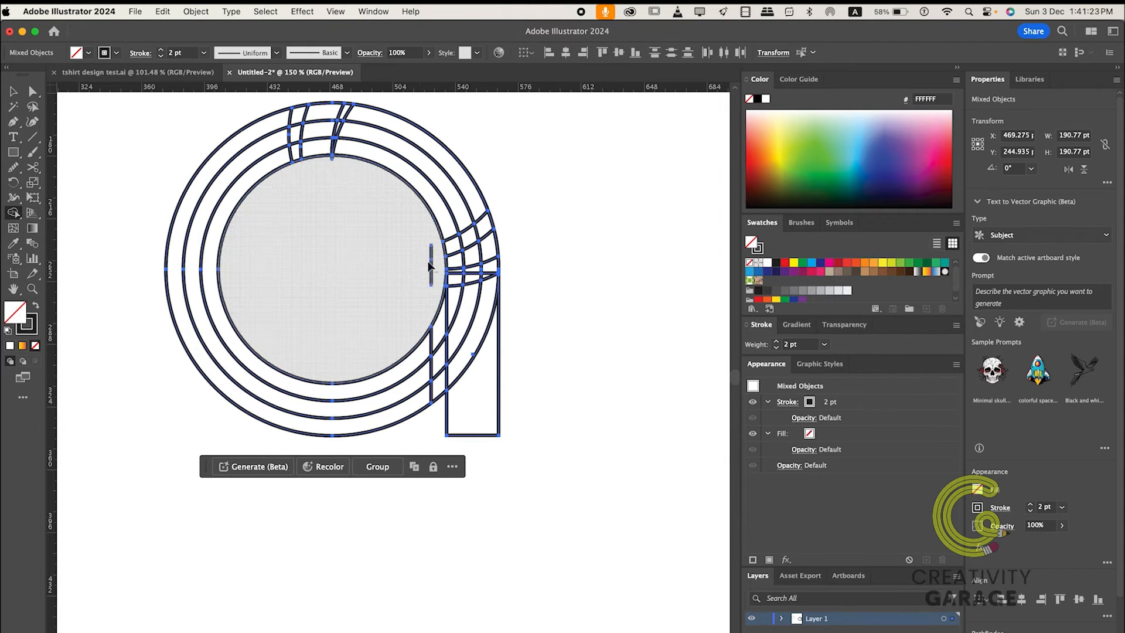
Step: Use Shape Builder to cut two curved gaps across the right side of the rings and a vertical gap beside the stem
{"action": "scroll", "coordinate": [426, 265], "scroll_direction": "up", "scroll_amount": 5}
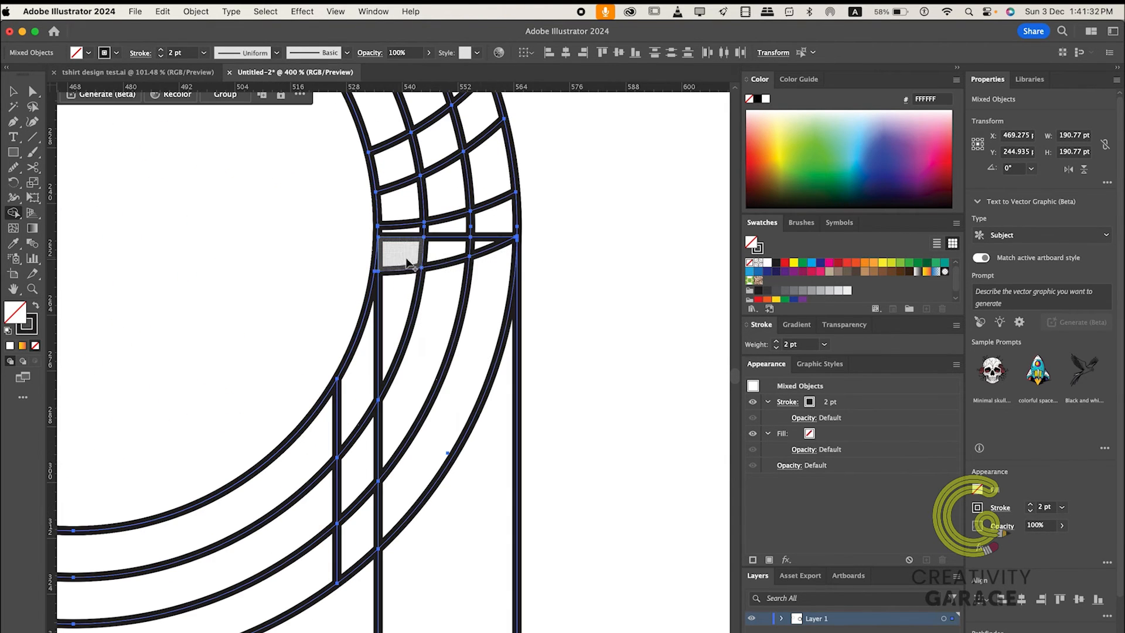
{"action": "left_click_drag", "start_coordinate": [531, 201], "coordinate": [368, 246]}
{"action": "left_click", "coordinate": [481, 241], "text": "alt"}
{"action": "scroll", "coordinate": [570, 301], "scroll_direction": "up", "scroll_amount": 4}
{"action": "mouse_move", "coordinate": [497, 196]}
{"action": "left_mouse_down"}
{"action": "mouse_move", "coordinate": [399, 272]}
{"action": "mouse_move", "coordinate": [311, 293]}
{"action": "left_mouse_up"}
{"action": "scroll", "coordinate": [322, 299], "scroll_direction": "down", "scroll_amount": 1}
{"action": "scroll", "coordinate": [326, 305], "scroll_direction": "left", "scroll_amount": 3}
{"action": "left_click_drag", "start_coordinate": [417, 433], "coordinate": [419, 605]}
{"action": "scroll", "coordinate": [497, 497], "scroll_direction": "down", "scroll_amount": 2}
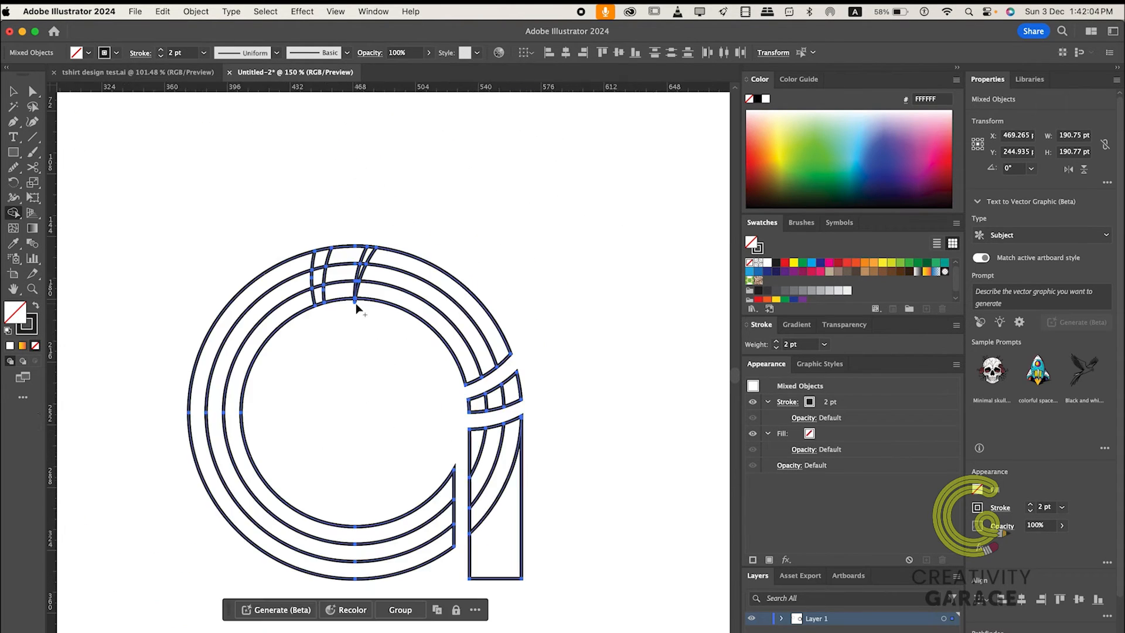
Step: Merge the pieces inside the small right-hand segment and inside the stem into one shape each with Shape Builder
{"action": "scroll", "coordinate": [354, 305], "scroll_direction": "up", "scroll_amount": 4}
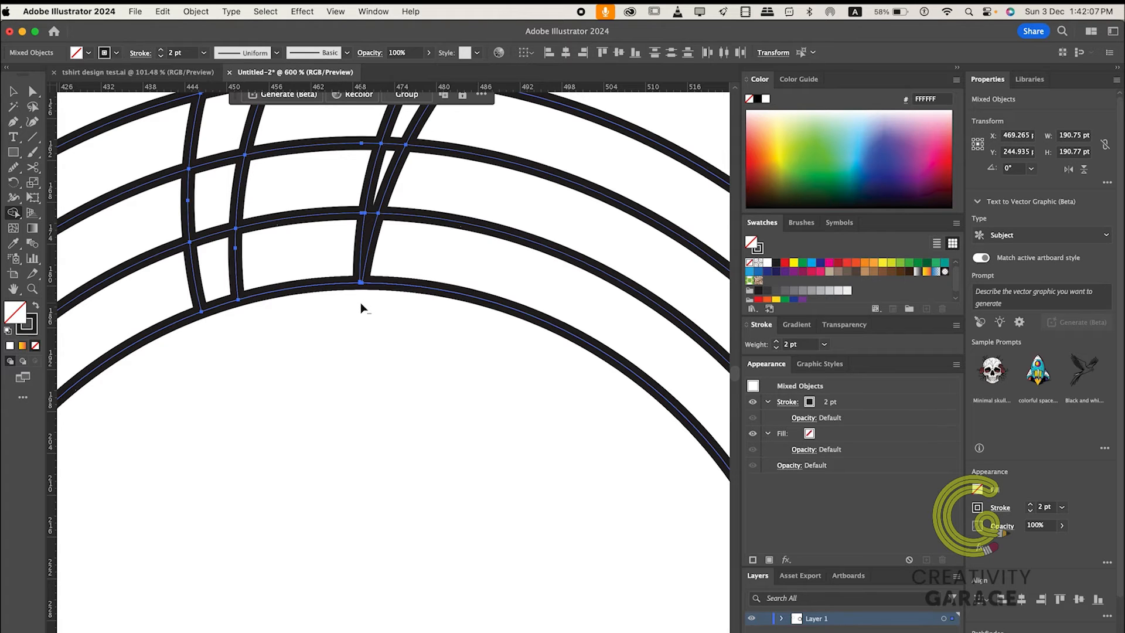
{"action": "scroll", "coordinate": [360, 302], "scroll_direction": "down", "scroll_amount": 5}
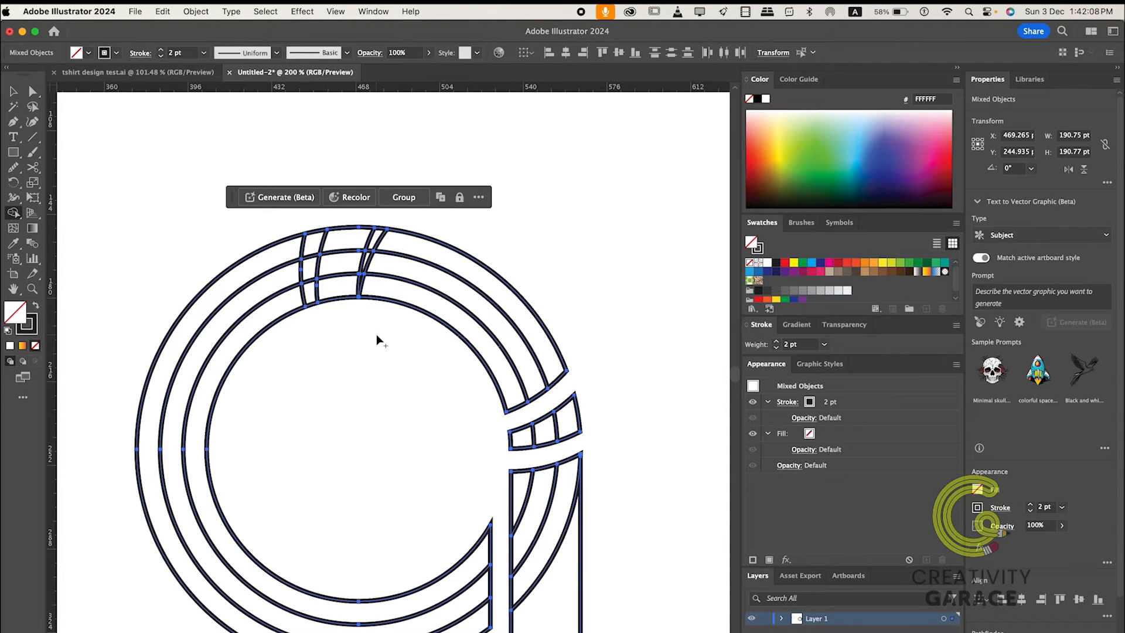
{"action": "scroll", "coordinate": [377, 336], "scroll_direction": "down", "scroll_amount": 3}
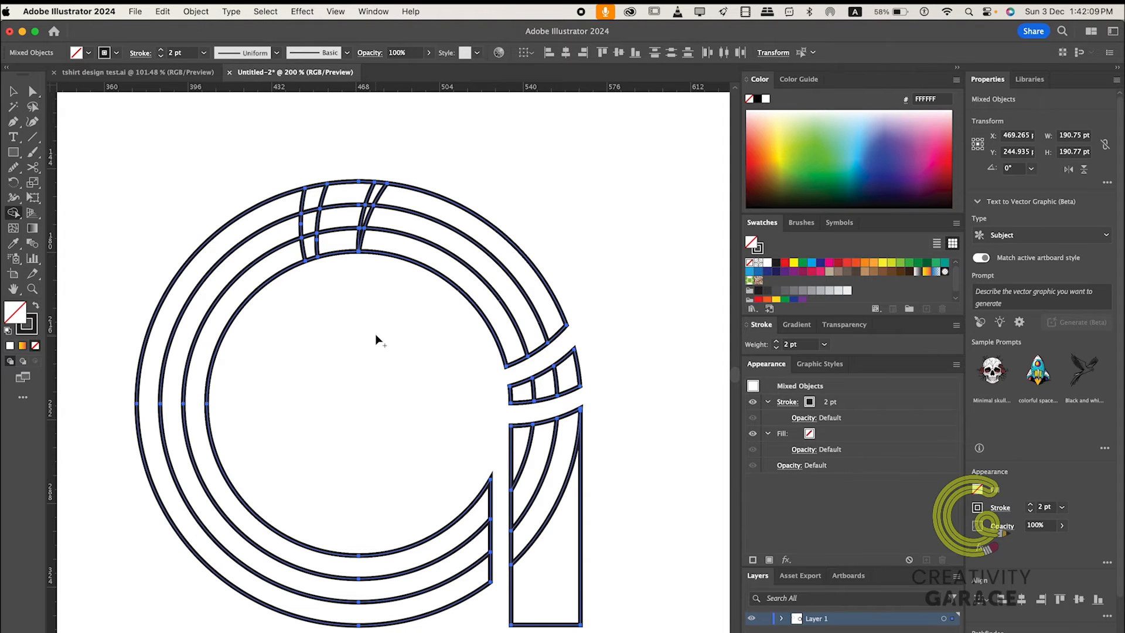
{"action": "scroll", "coordinate": [375, 335], "scroll_direction": "down", "scroll_amount": 2}
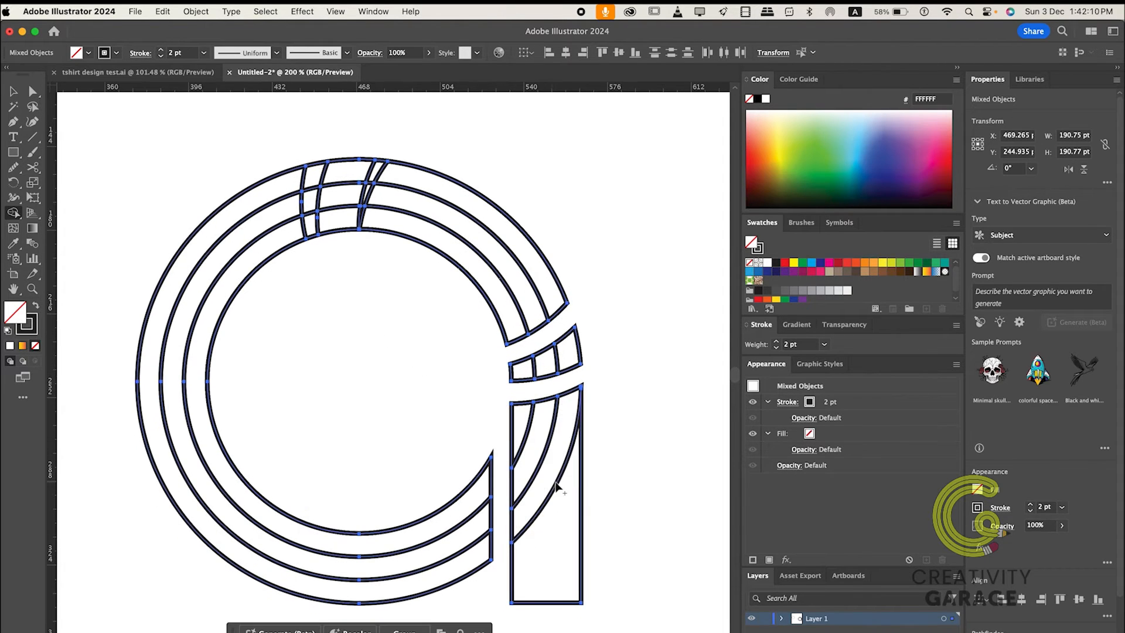
{"action": "left_click_drag", "start_coordinate": [525, 367], "coordinate": [526, 369]}
{"action": "left_click_drag", "start_coordinate": [562, 539], "coordinate": [526, 419]}
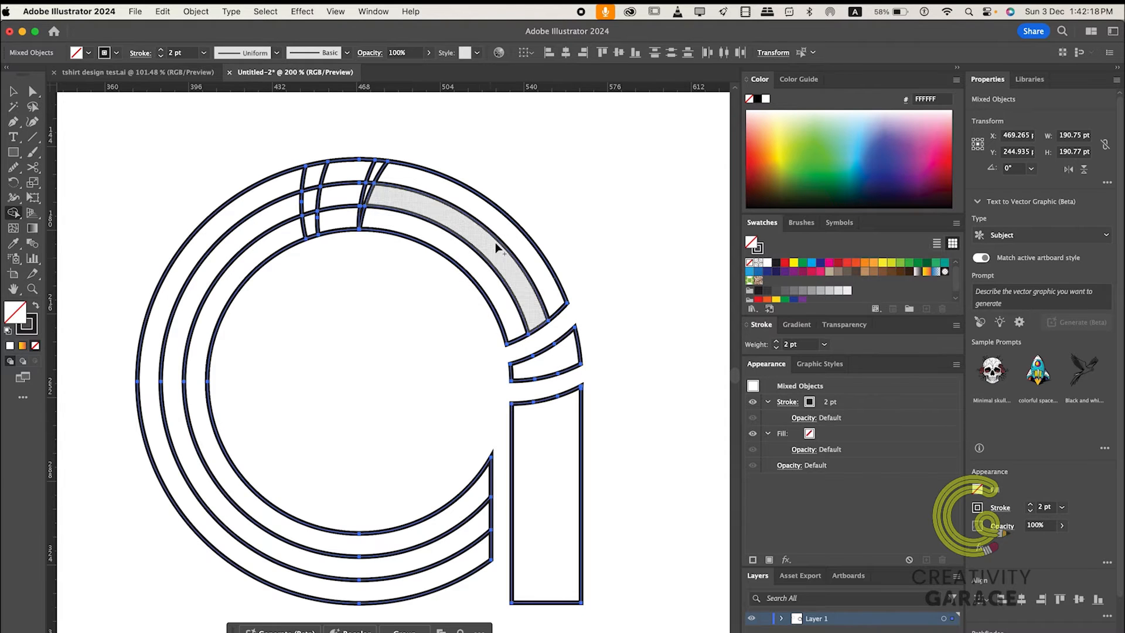
Step: Merge the divided pieces at the top of the outer, middle and inner ring bands into continuous bands
{"action": "mouse_move", "coordinate": [495, 241]}
{"action": "left_mouse_down"}
{"action": "mouse_move", "coordinate": [460, 199]}
{"action": "mouse_move", "coordinate": [355, 171]}
{"action": "mouse_move", "coordinate": [298, 186]}
{"action": "left_mouse_up"}
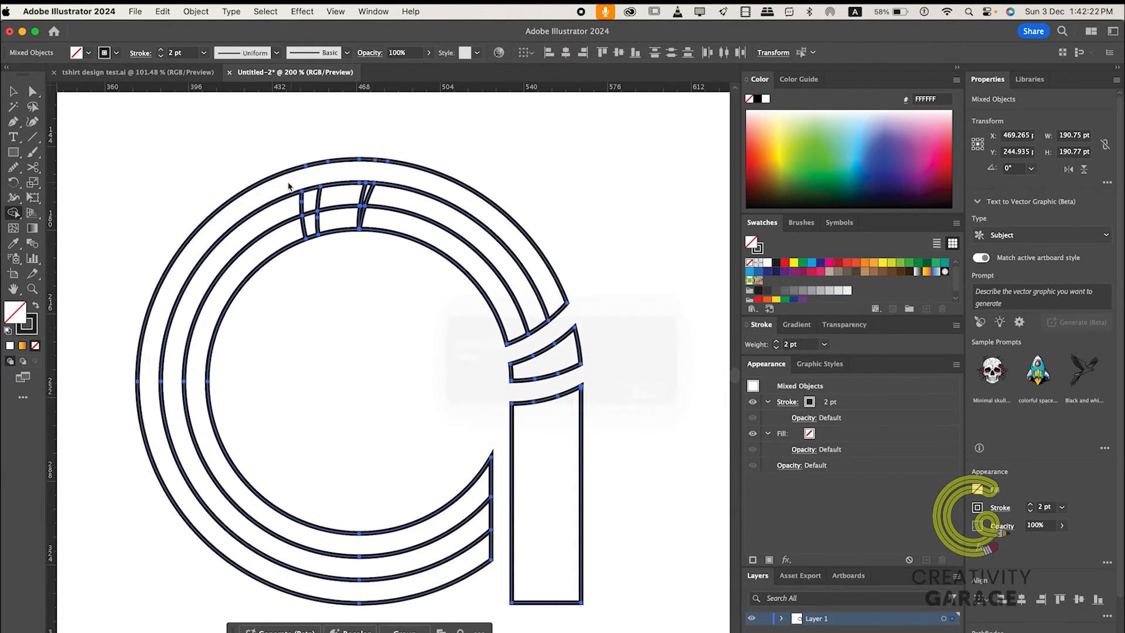
{"action": "left_click_drag", "start_coordinate": [374, 190], "coordinate": [284, 216]}
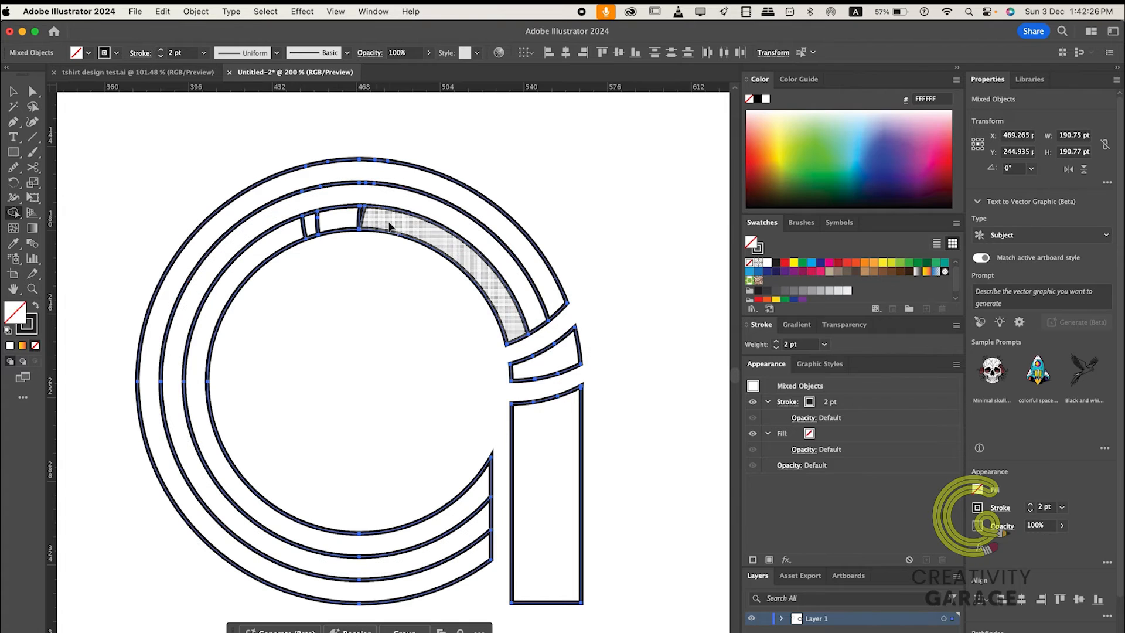
{"action": "left_click_drag", "start_coordinate": [388, 225], "coordinate": [288, 235]}
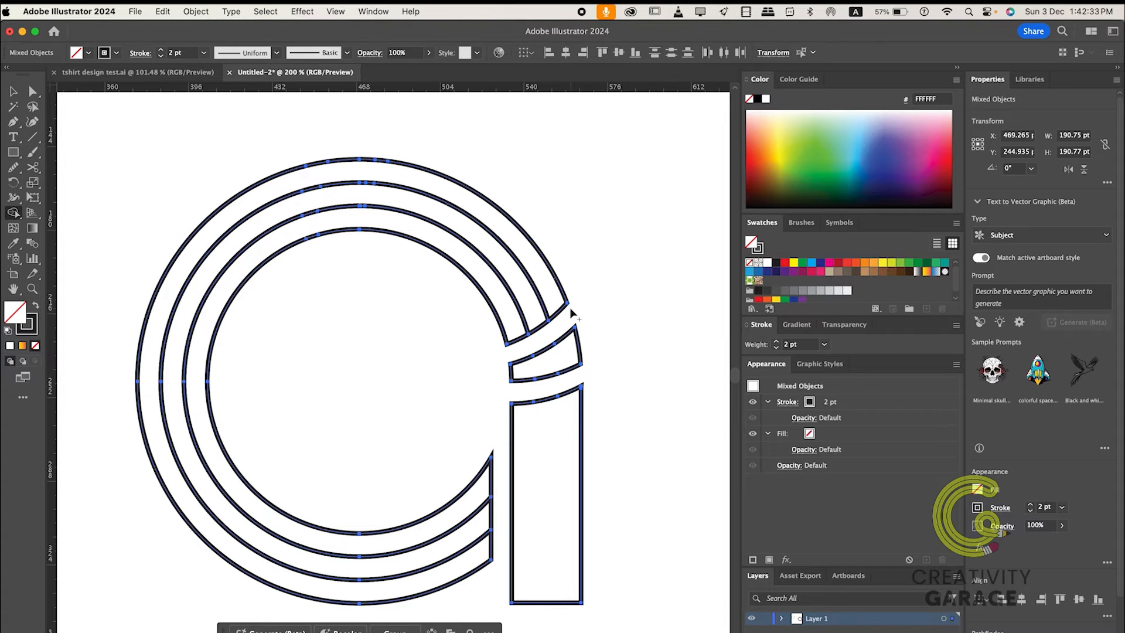
Step: Remove the edges closing the middle ring band at its upper and lower ends with Shape Builder
{"action": "scroll", "coordinate": [570, 308], "scroll_direction": "up", "scroll_amount": 5}
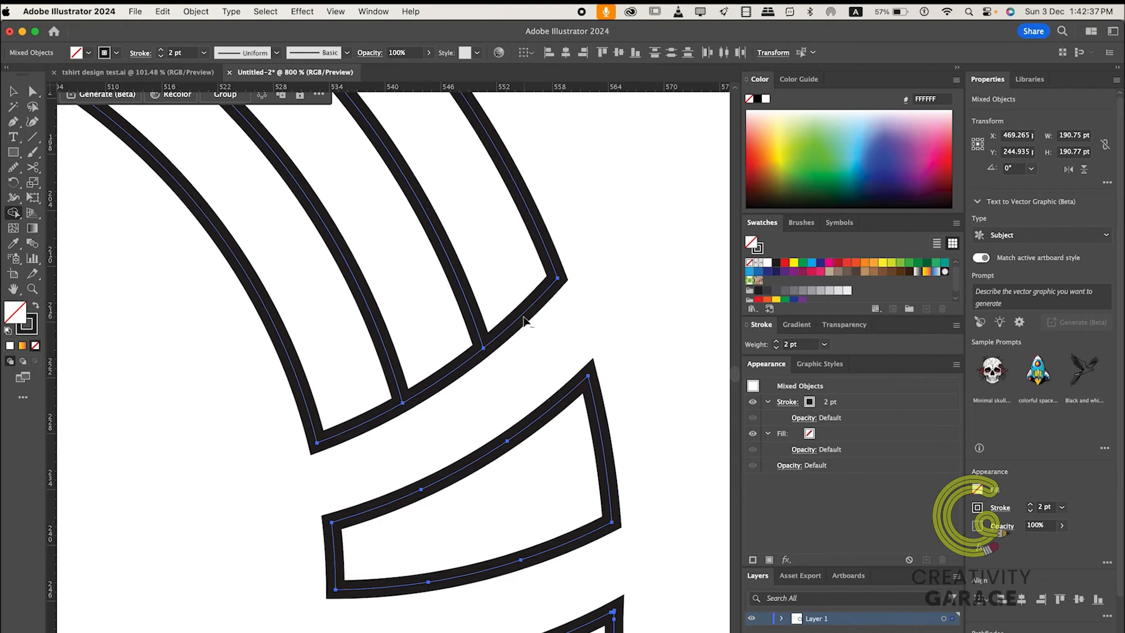
{"action": "left_click", "coordinate": [440, 382], "text": "alt"}
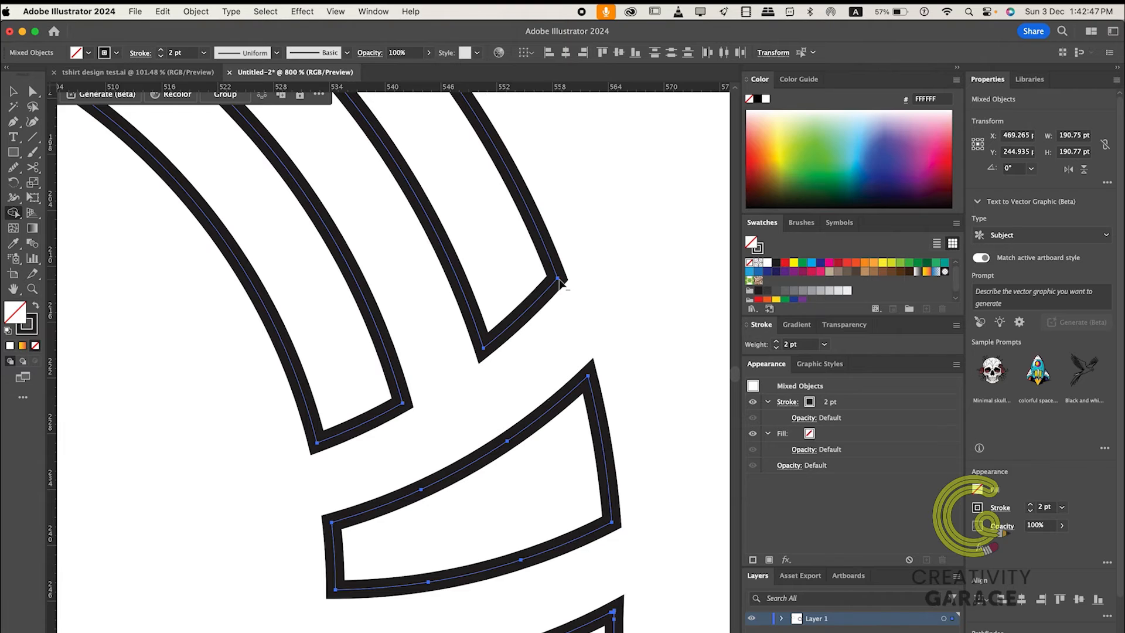
{"action": "scroll", "coordinate": [468, 377], "scroll_direction": "down", "scroll_amount": 10}
{"action": "scroll", "coordinate": [462, 377], "scroll_direction": "down", "scroll_amount": 5}
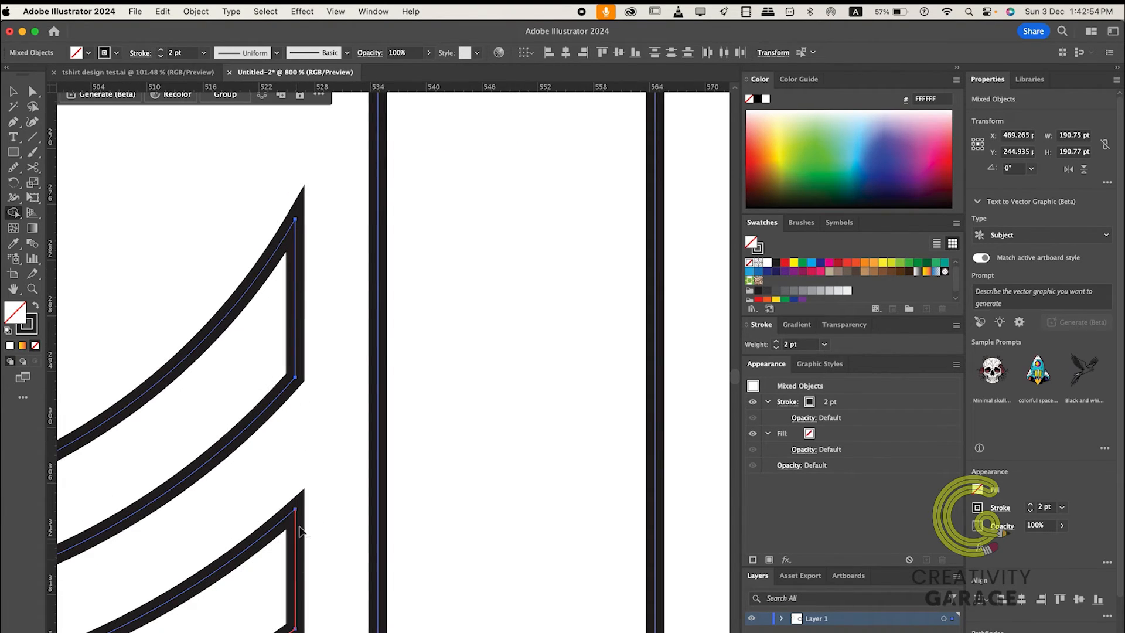
Step: Cut the inner and outer ring bands at both corner anchors of their lower ends with the Scissors tool
{"action": "left_click", "coordinate": [35, 171]}
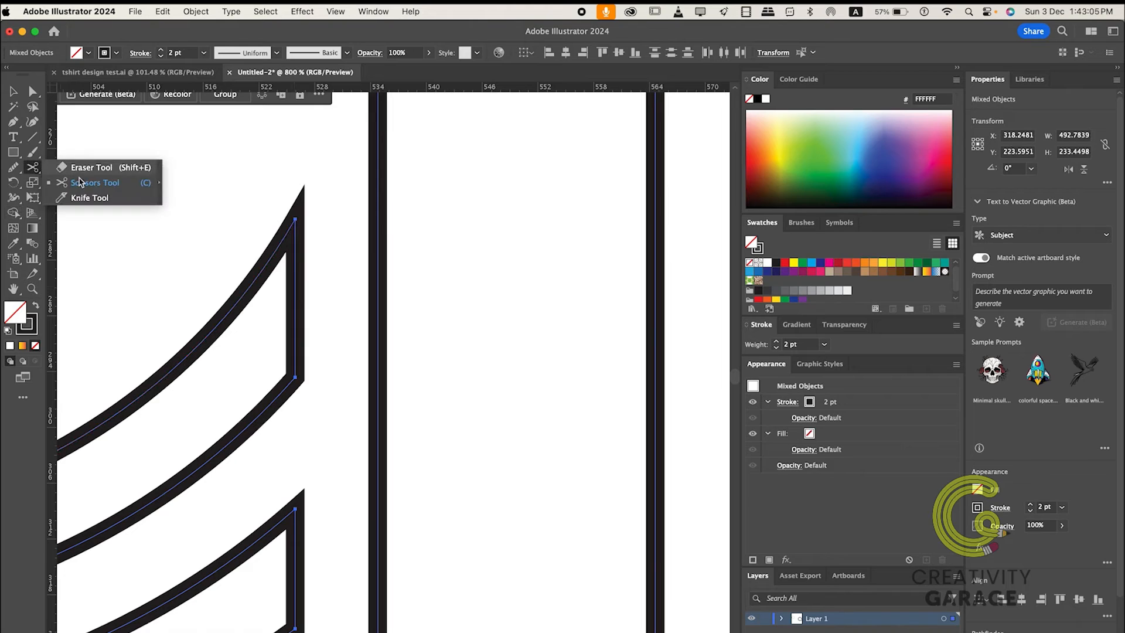
{"action": "left_click", "coordinate": [93, 182]}
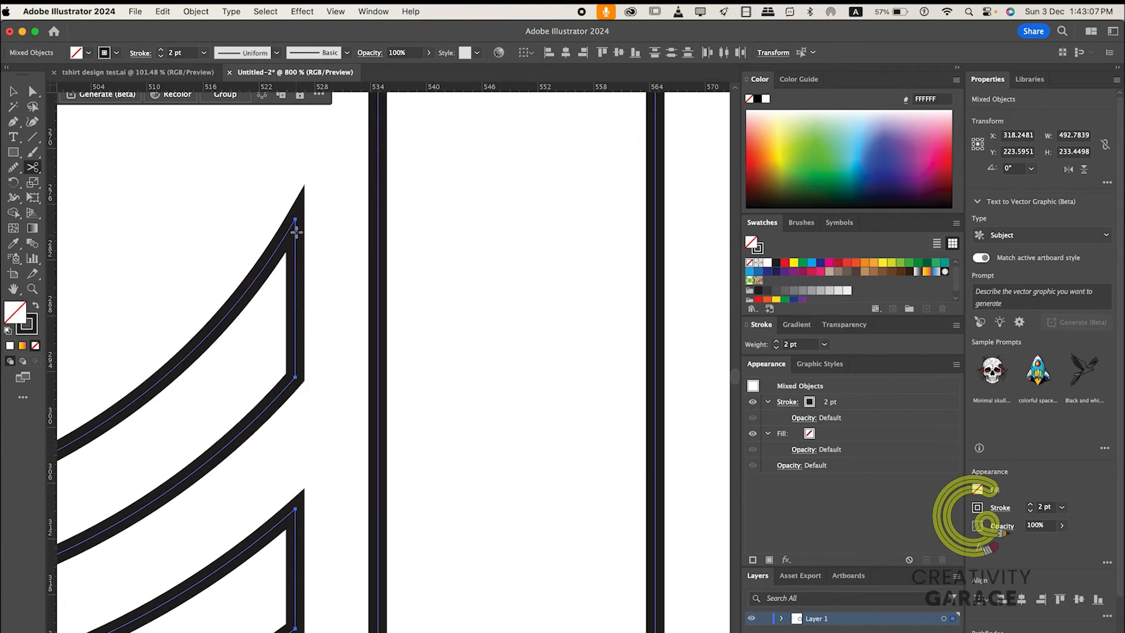
{"action": "left_click", "coordinate": [295, 220]}
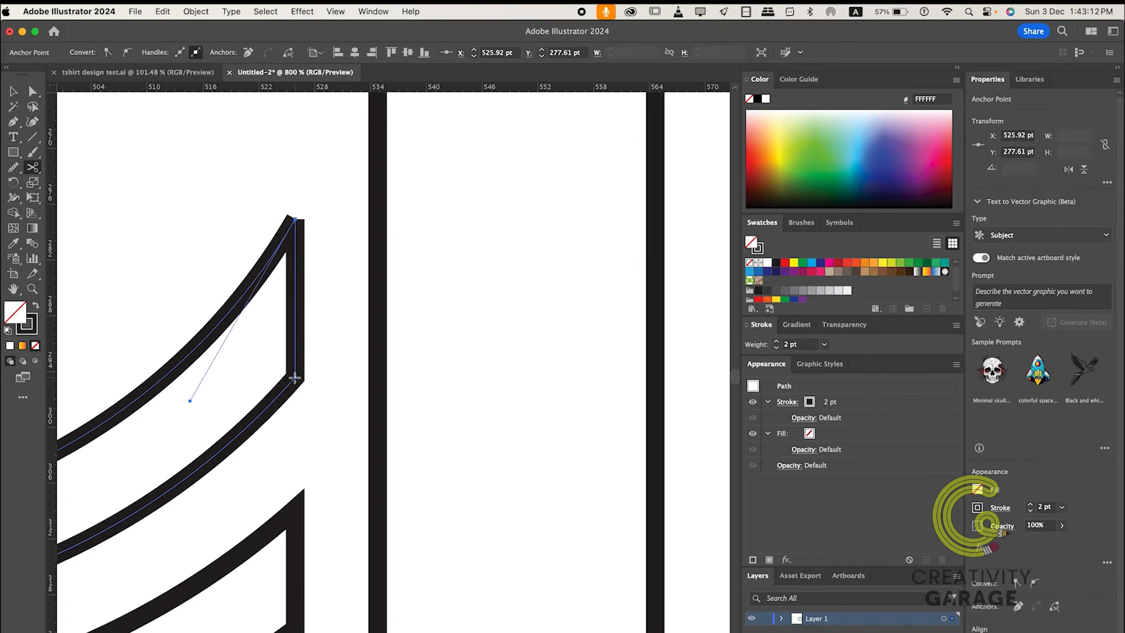
{"action": "left_click", "coordinate": [295, 377]}
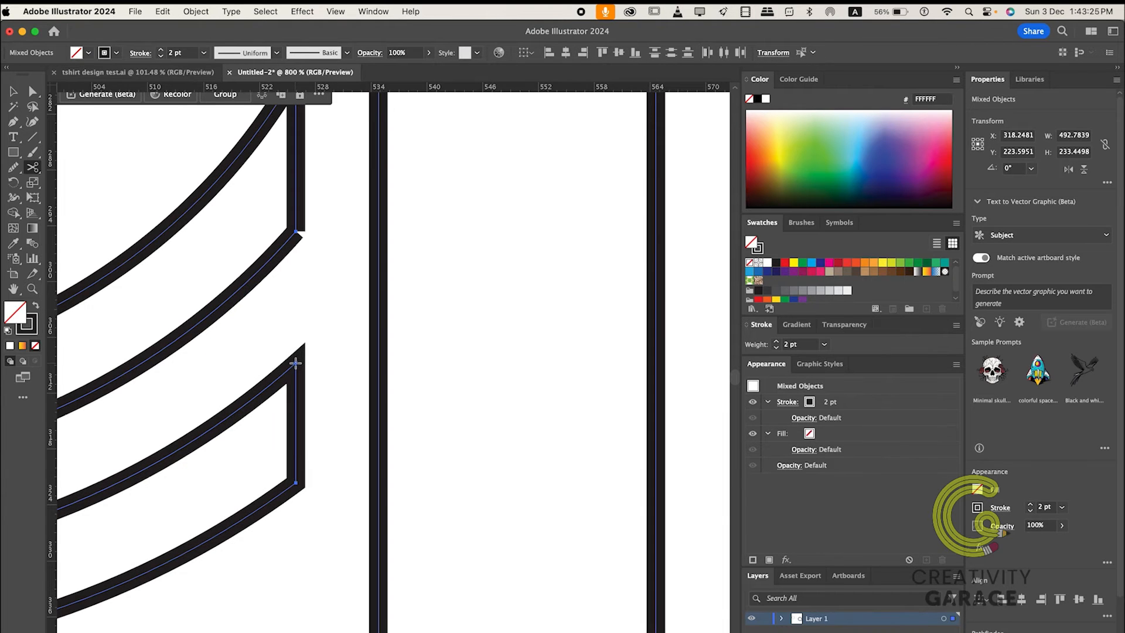
{"action": "left_click", "coordinate": [295, 363]}
{"action": "left_click", "coordinate": [295, 482]}
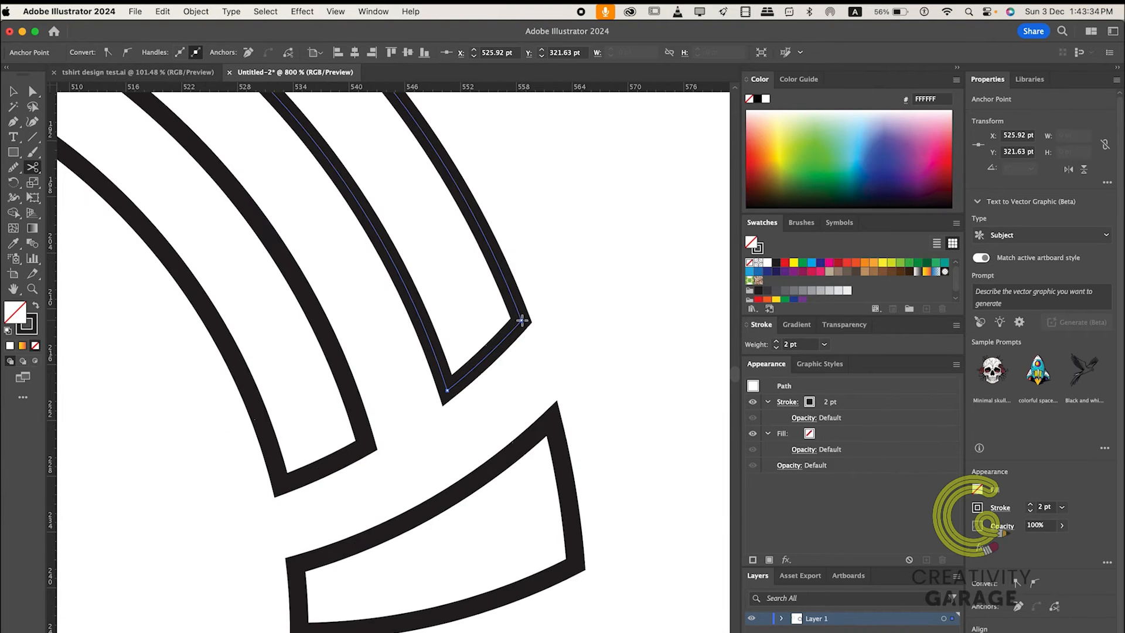
Step: Split the outer and inner ring bands at the corner anchors of their upper ends with the Scissors tool
{"action": "left_click", "coordinate": [522, 321]}
{"action": "left_click", "coordinate": [447, 390]}
{"action": "key", "text": "v"}
{"action": "left_click", "coordinate": [350, 455]}
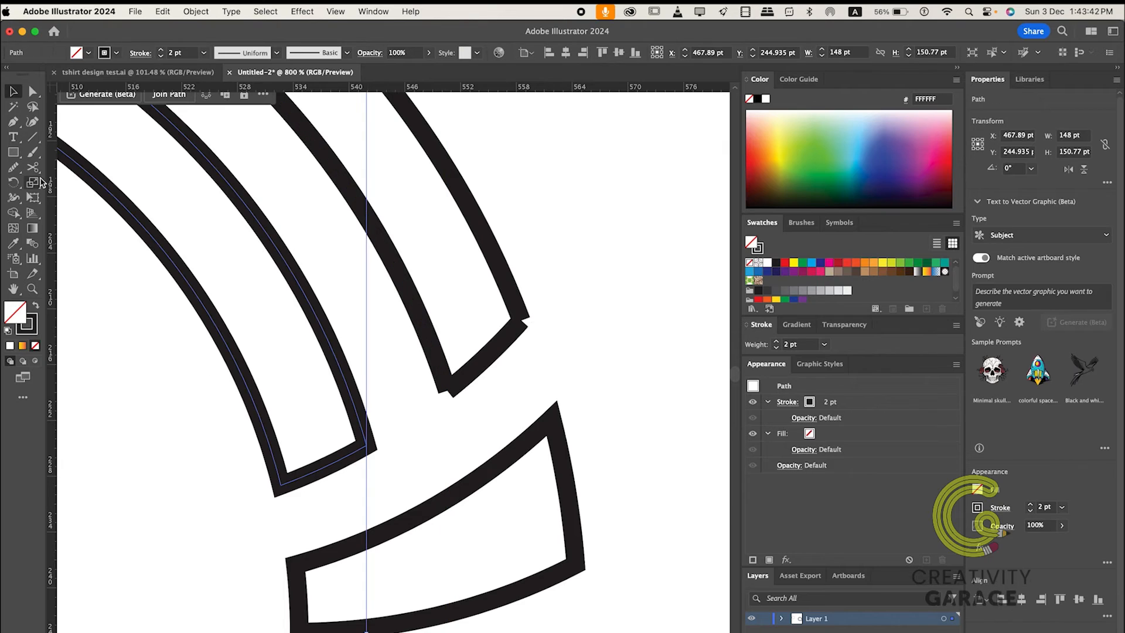
{"action": "left_click", "coordinate": [33, 167]}
{"action": "left_click", "coordinate": [371, 446]}
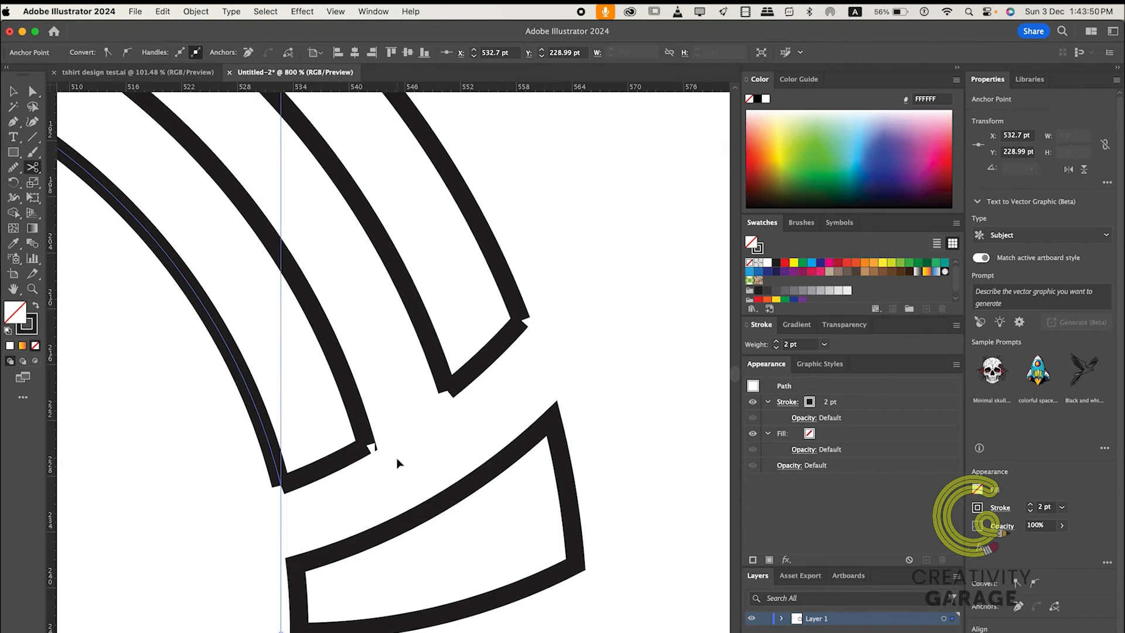
Step: Remove the edges closing the outer and inner ring bands at their upper and lower ends with Shape Builder, leaving four open arcs
{"action": "key", "text": "super+a"}
{"action": "left_click", "coordinate": [13, 213]}
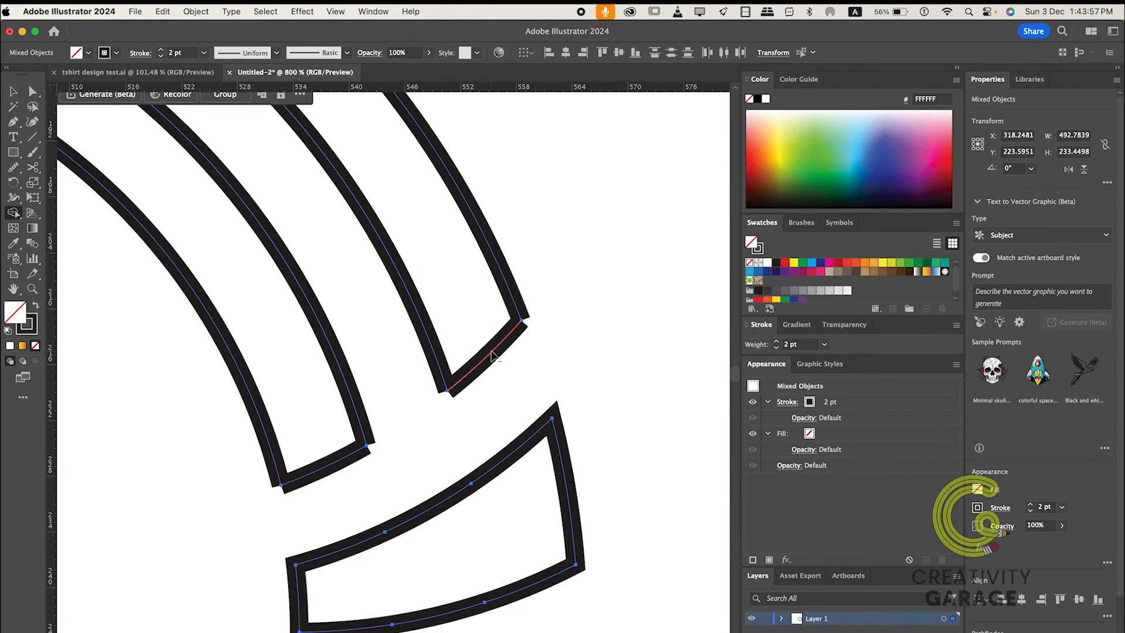
{"action": "left_click", "coordinate": [492, 355], "text": "alt"}
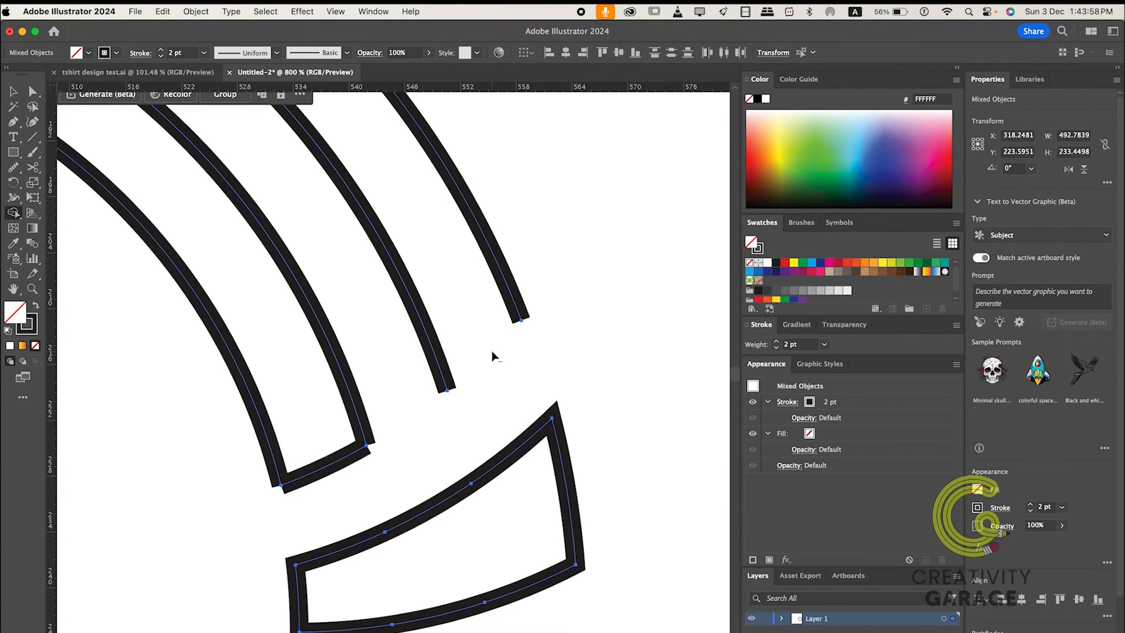
{"action": "left_click", "coordinate": [321, 474], "text": "alt"}
{"action": "scroll", "coordinate": [319, 472], "scroll_direction": "down", "scroll_amount": 10}
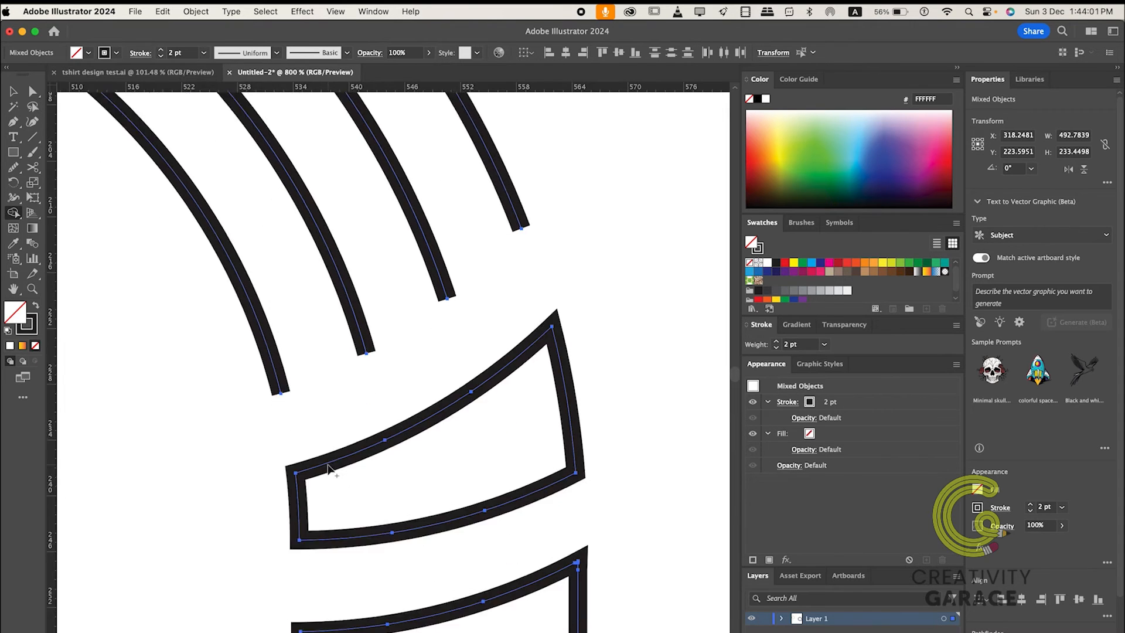
{"action": "scroll", "coordinate": [317, 470], "scroll_direction": "left", "scroll_amount": 3}
{"action": "scroll", "coordinate": [316, 467], "scroll_direction": "down", "scroll_amount": 1}
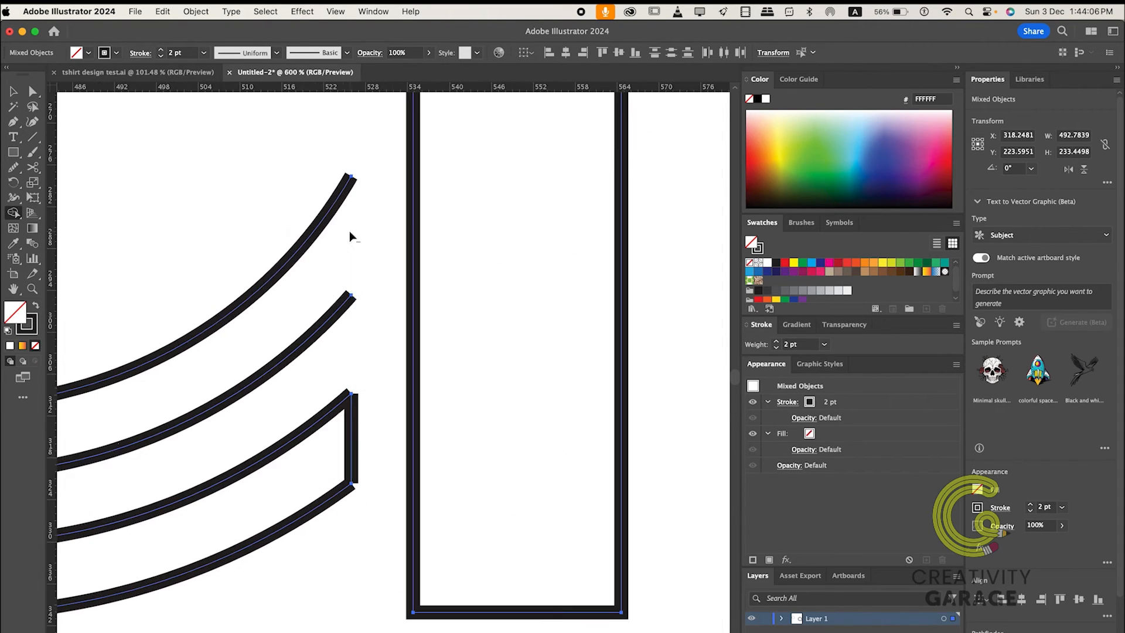
{"action": "left_click", "coordinate": [352, 436], "text": "alt"}
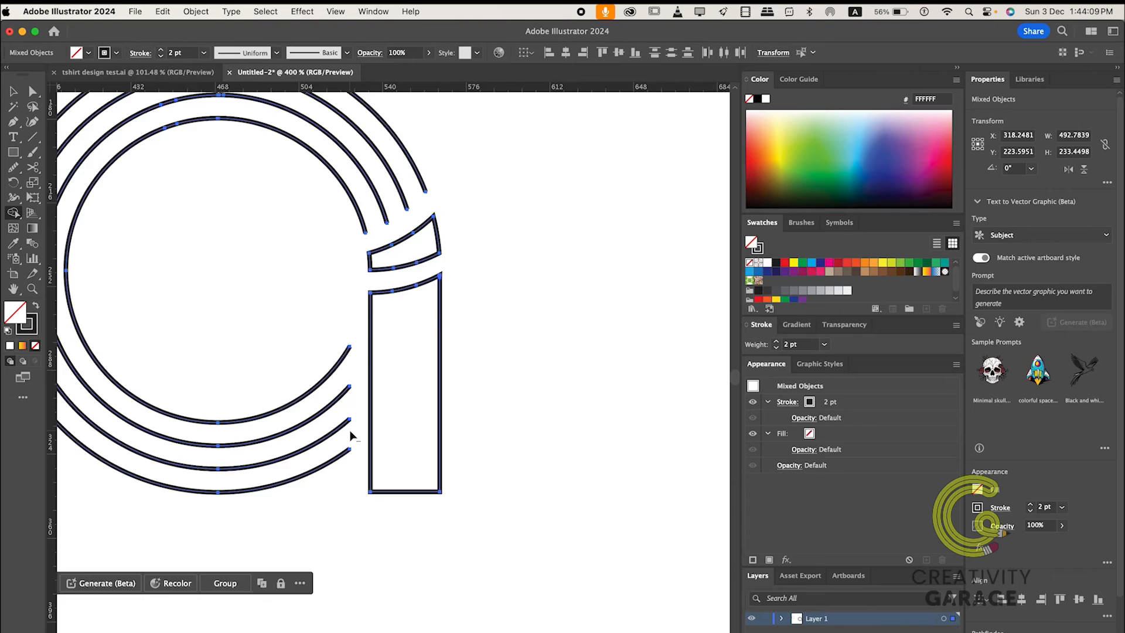
Step: Select the four ring arcs and give their strokes round caps
{"action": "scroll", "coordinate": [472, 318], "scroll_direction": "down", "scroll_amount": 3}
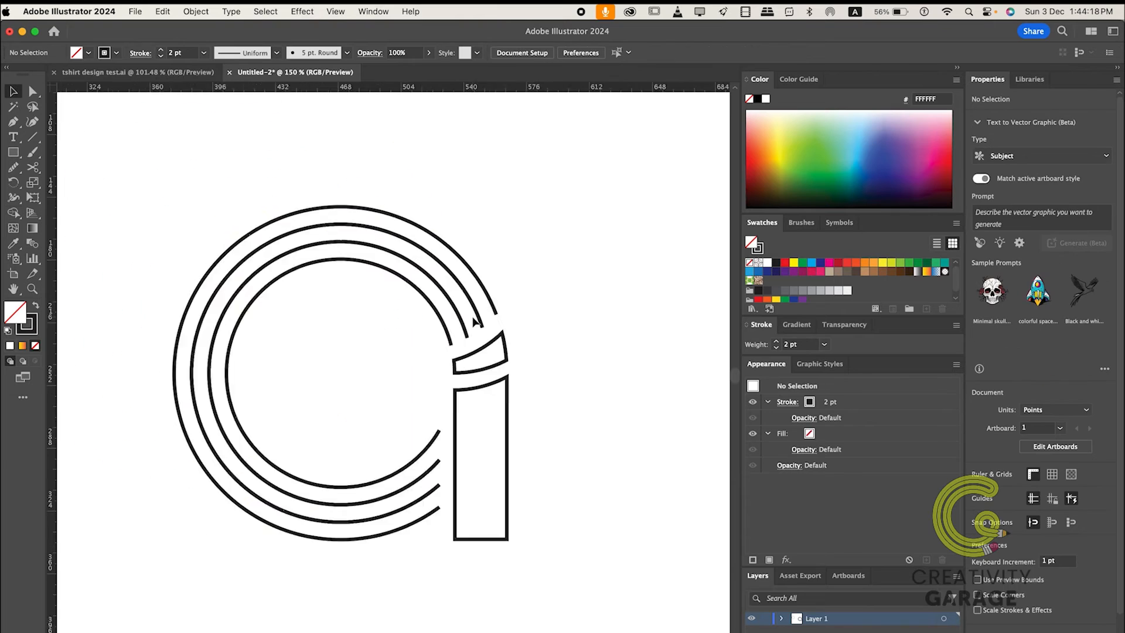
{"action": "scroll", "coordinate": [472, 317], "scroll_direction": "up", "scroll_amount": 5}
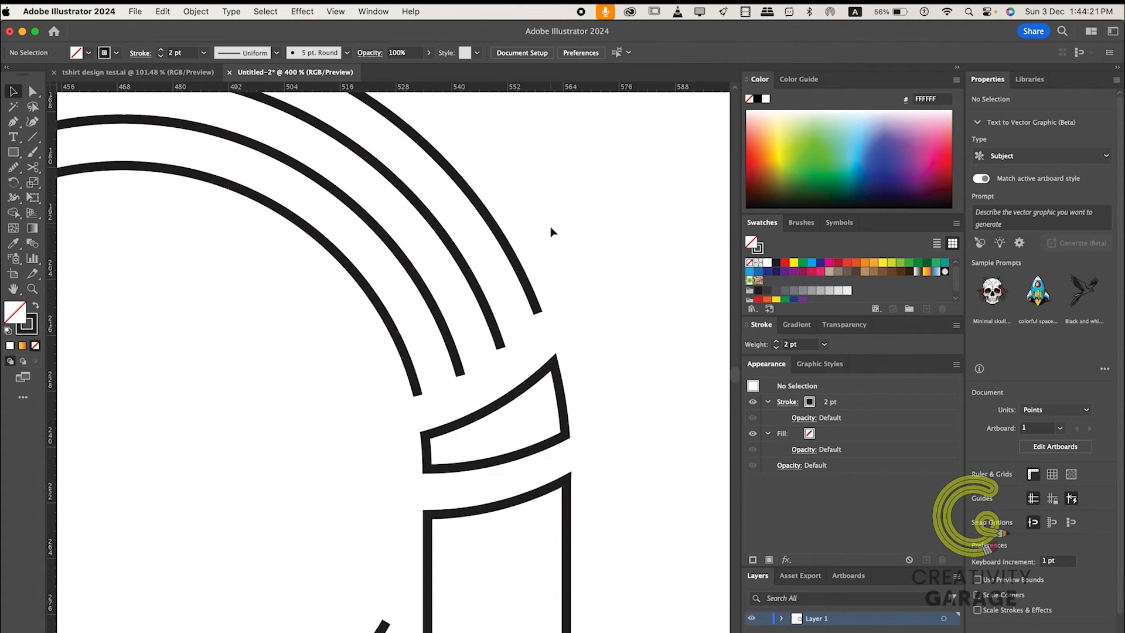
{"action": "left_click_drag", "start_coordinate": [551, 227], "coordinate": [326, 364]}
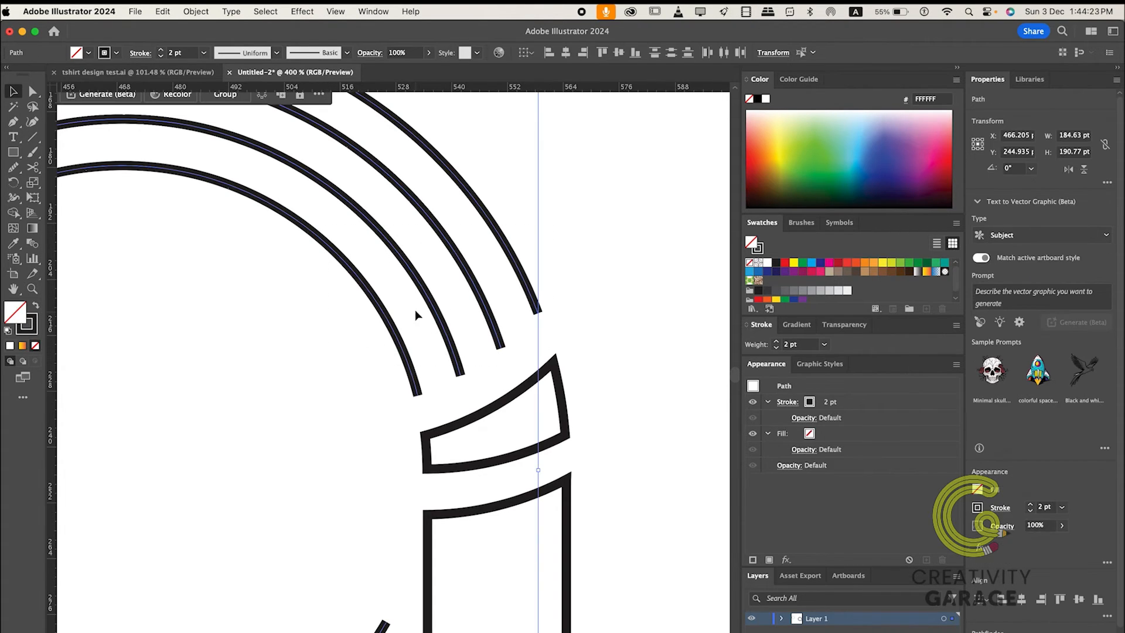
{"action": "left_click", "coordinate": [999, 508]}
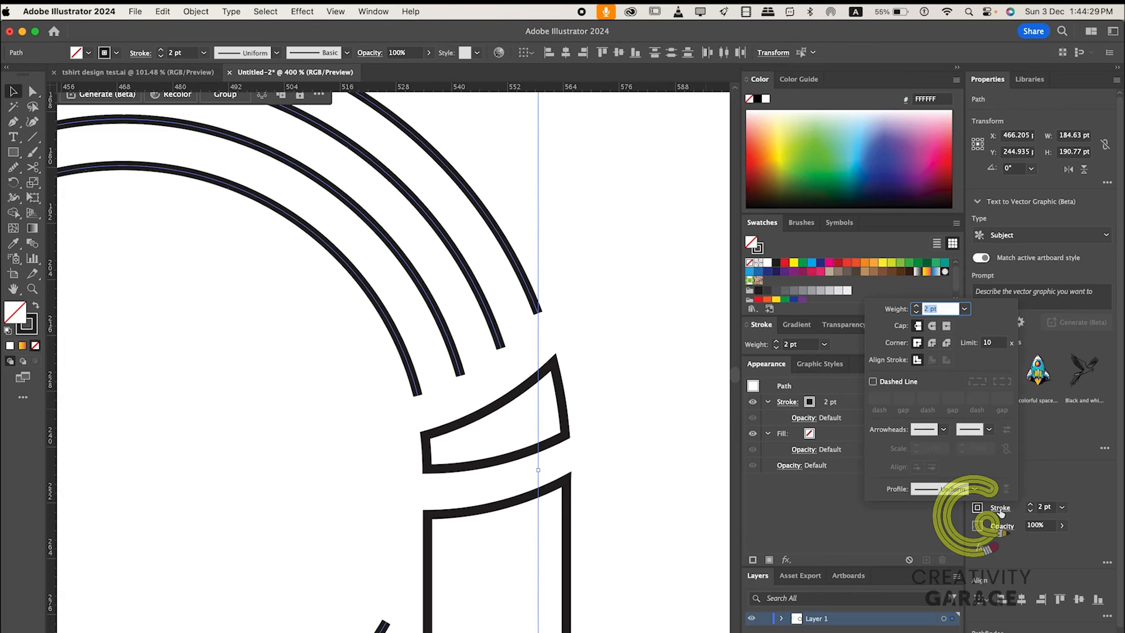
{"action": "left_click", "coordinate": [931, 327]}
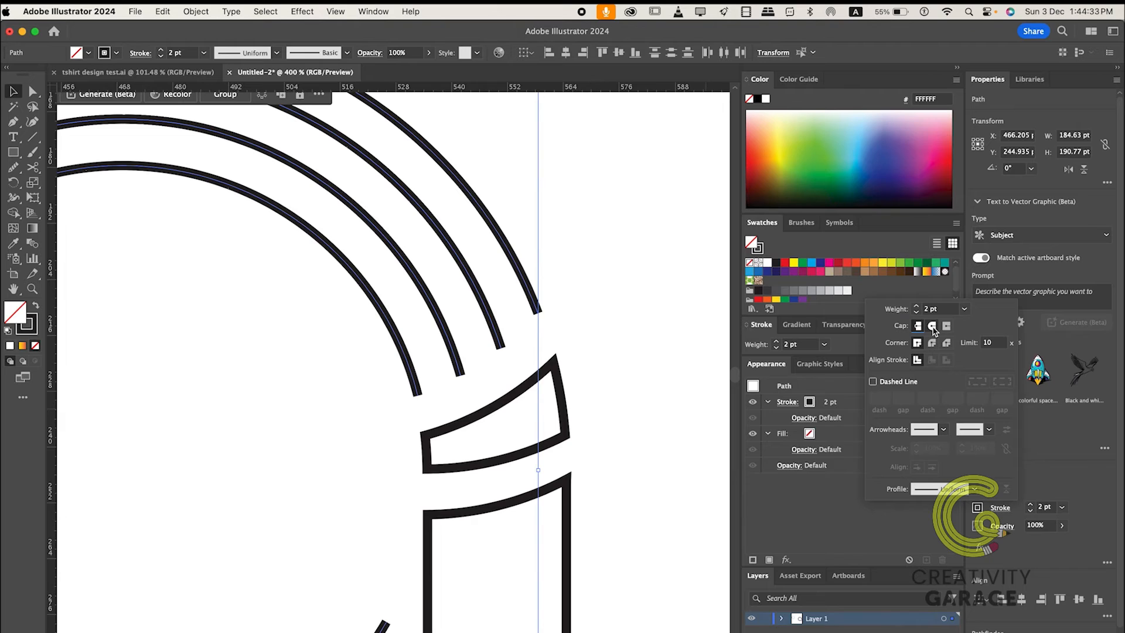
{"action": "left_click", "coordinate": [932, 327]}
{"action": "left_click", "coordinate": [609, 359]}
{"action": "left_click", "coordinate": [610, 359]}
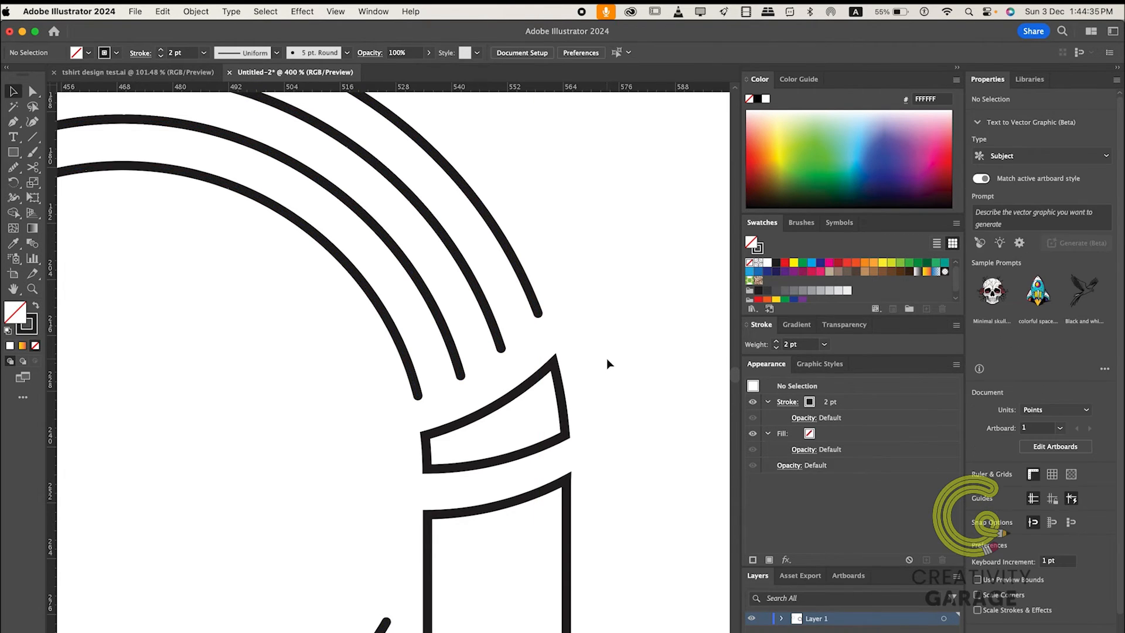
Step: Apply the yellow-to-red gradient swatch to the stroke of the four ring arcs
{"action": "scroll", "coordinate": [601, 360], "scroll_direction": "down", "scroll_amount": 1}
{"action": "scroll", "coordinate": [603, 363], "scroll_direction": "down", "scroll_amount": 1}
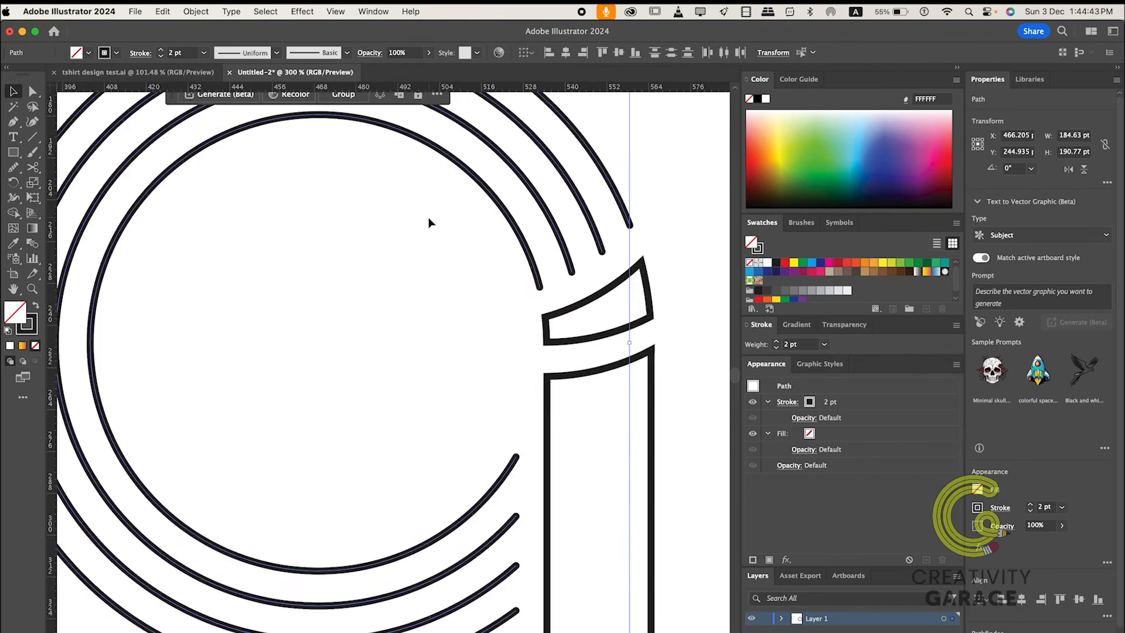
{"action": "scroll", "coordinate": [428, 222], "scroll_direction": "down", "scroll_amount": 1}
{"action": "scroll", "coordinate": [427, 221], "scroll_direction": "up", "scroll_amount": 1}
{"action": "scroll", "coordinate": [427, 222], "scroll_direction": "up", "scroll_amount": 3}
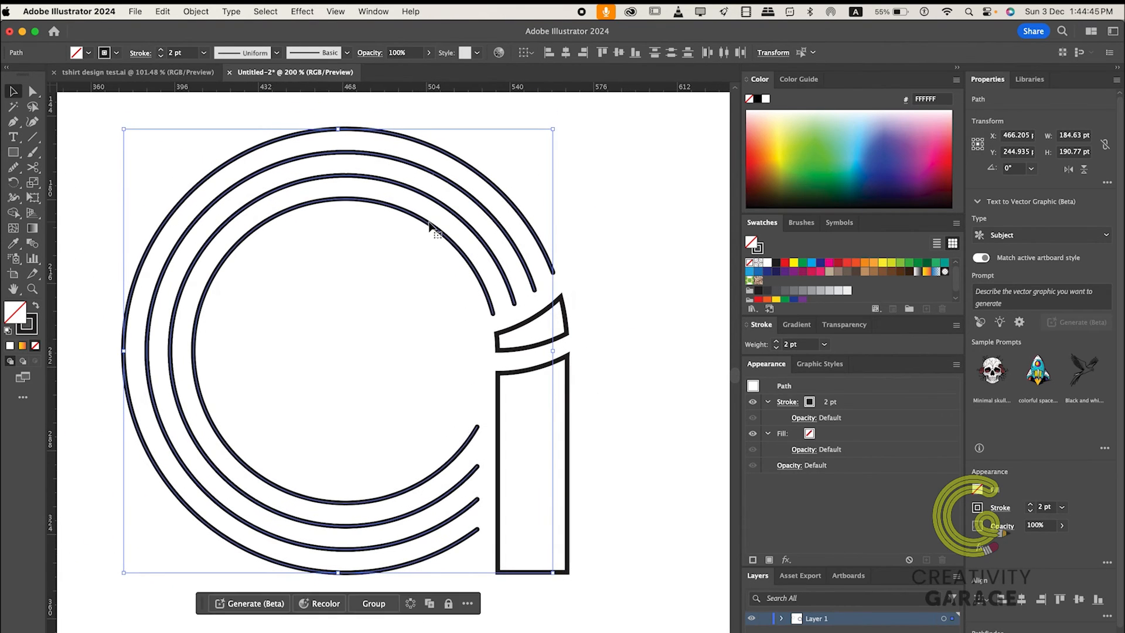
{"action": "left_click", "coordinate": [977, 507]}
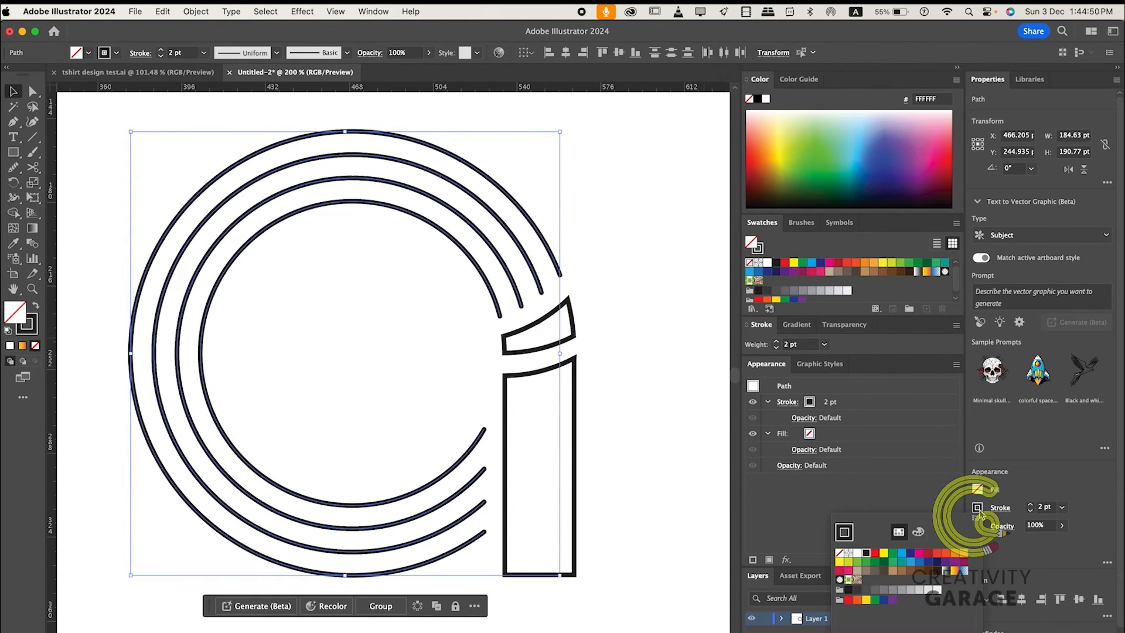
{"action": "left_click", "coordinate": [954, 572]}
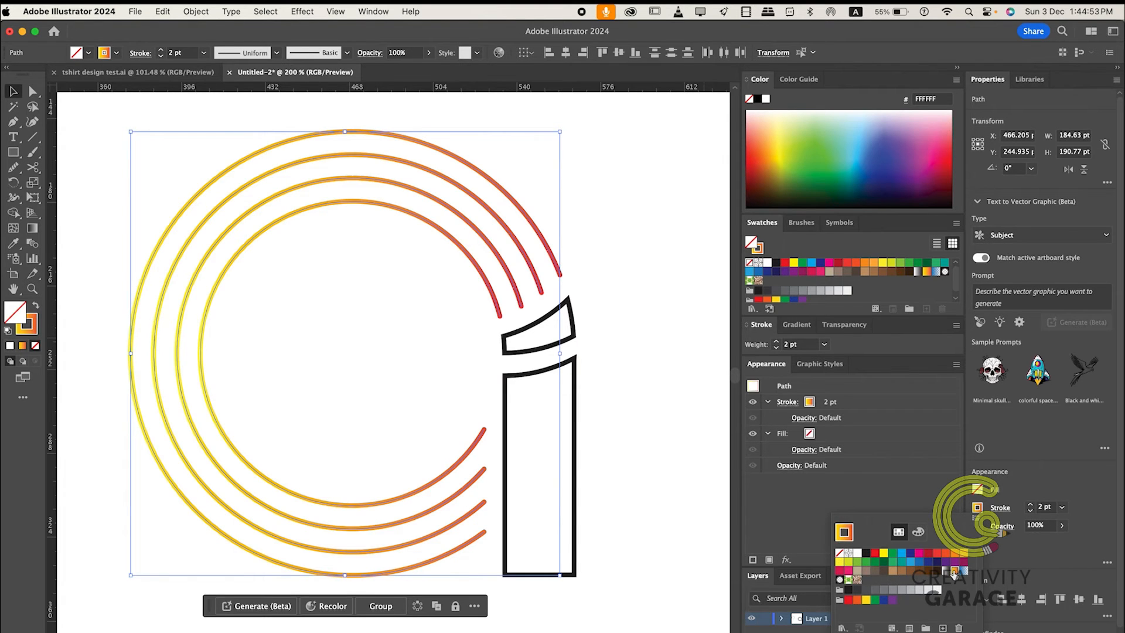
{"action": "left_click", "coordinate": [650, 444]}
{"action": "left_click", "coordinate": [645, 436]}
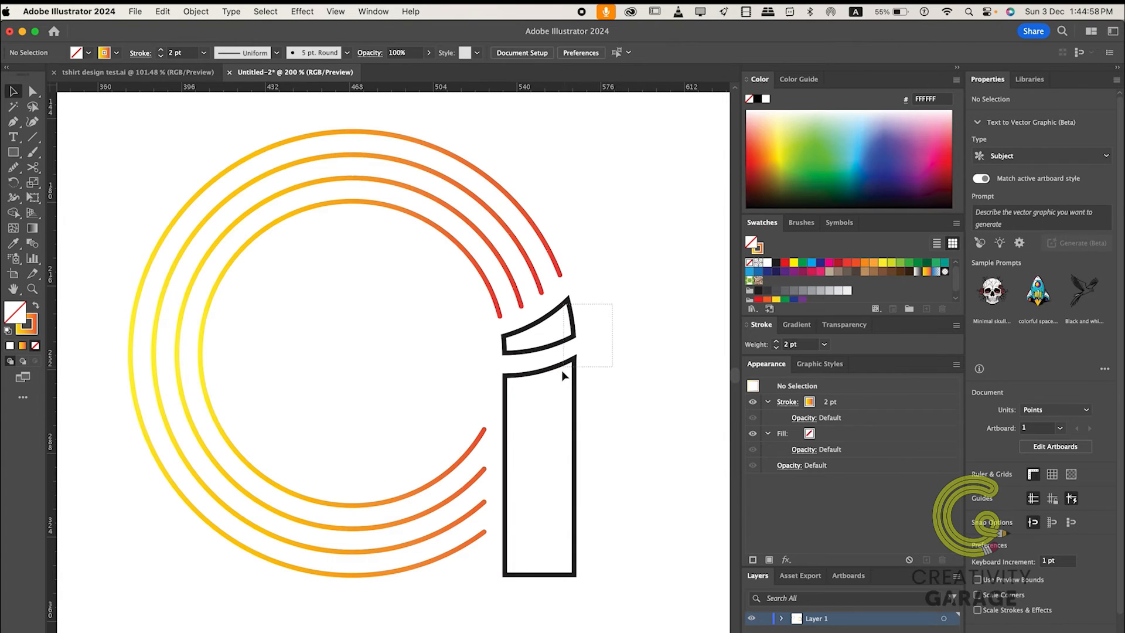
Step: Fill the stem and the small segment above it with orange-red F15A29 and remove their stroke
{"action": "left_click_drag", "start_coordinate": [563, 375], "coordinate": [547, 403]}
{"action": "left_click", "coordinate": [977, 489]}
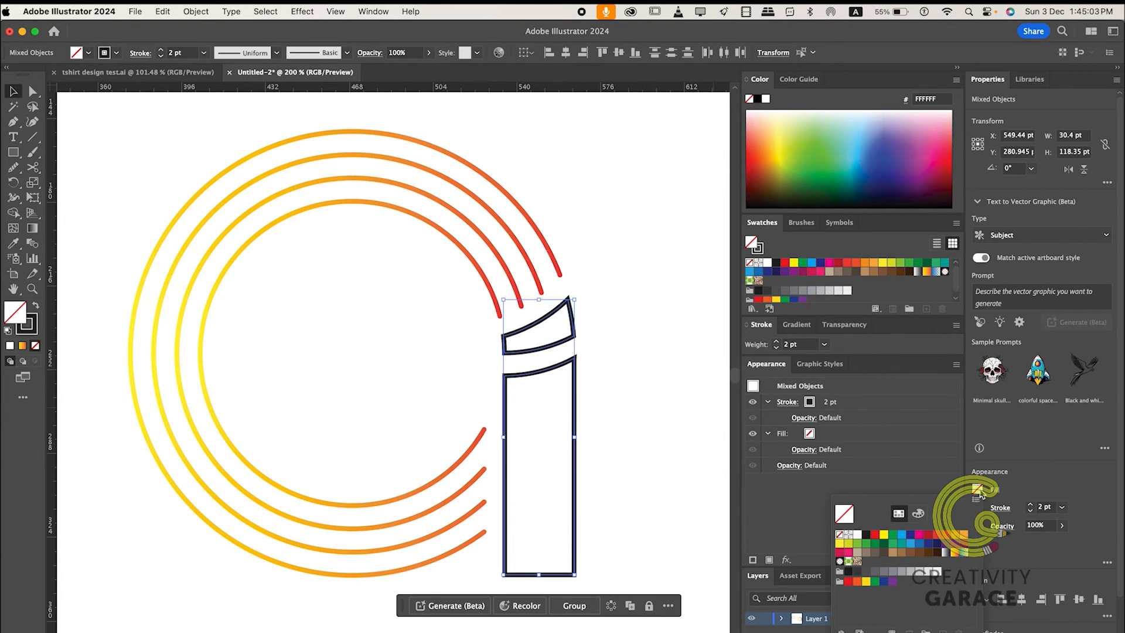
{"action": "left_click", "coordinate": [945, 534]}
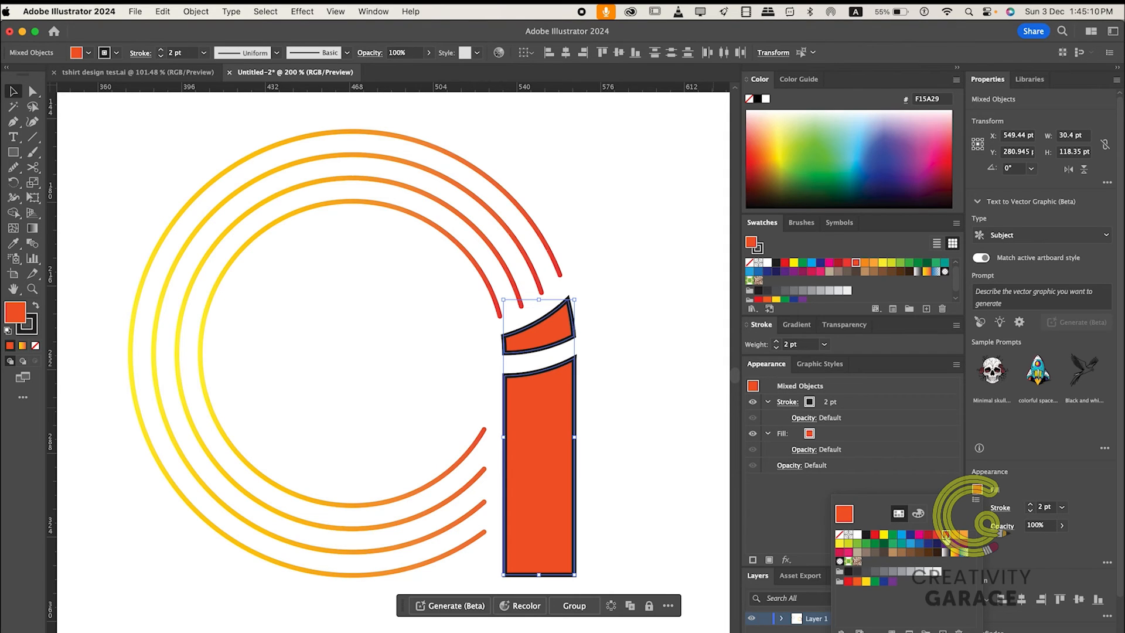
{"action": "left_click", "coordinate": [1006, 486]}
{"action": "left_click", "coordinate": [977, 507]}
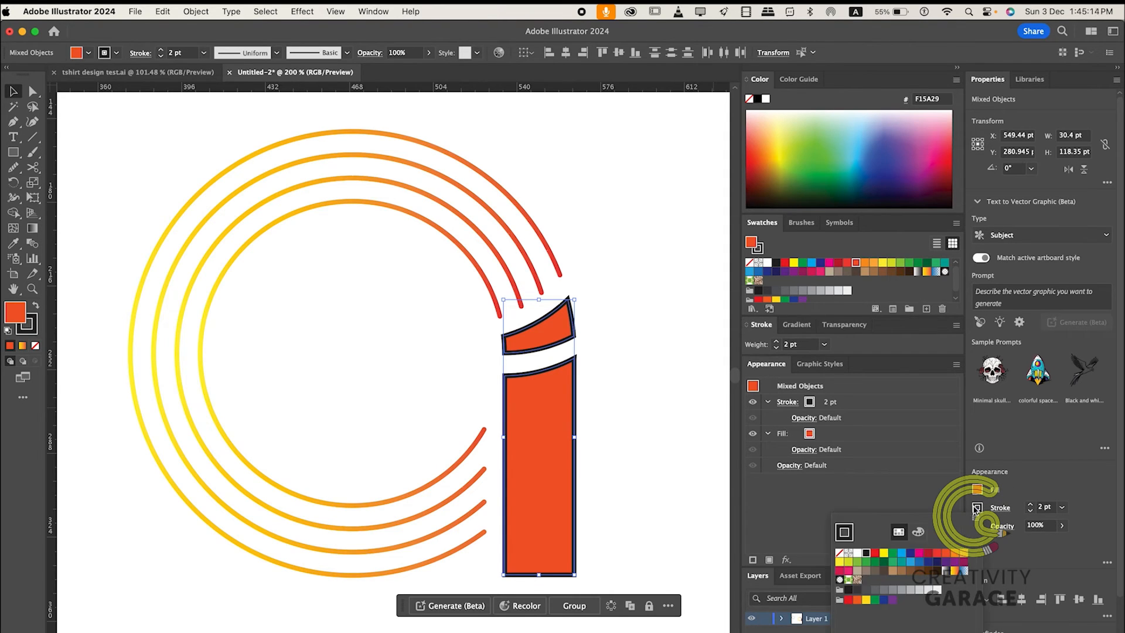
{"action": "left_click", "coordinate": [840, 554]}
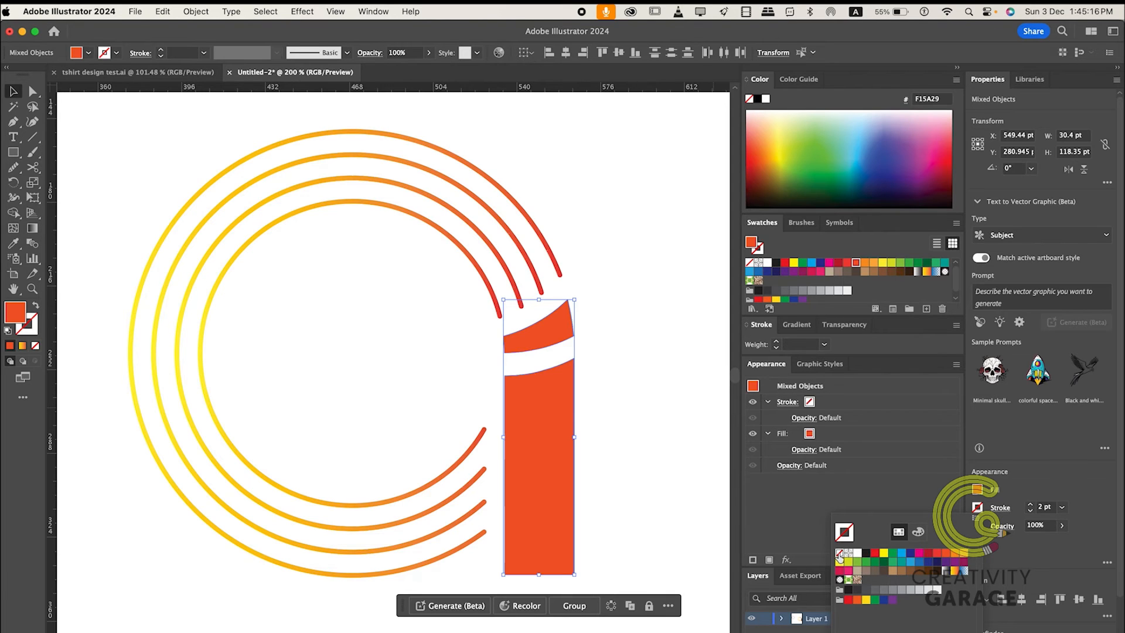
{"action": "left_click", "coordinate": [647, 438]}
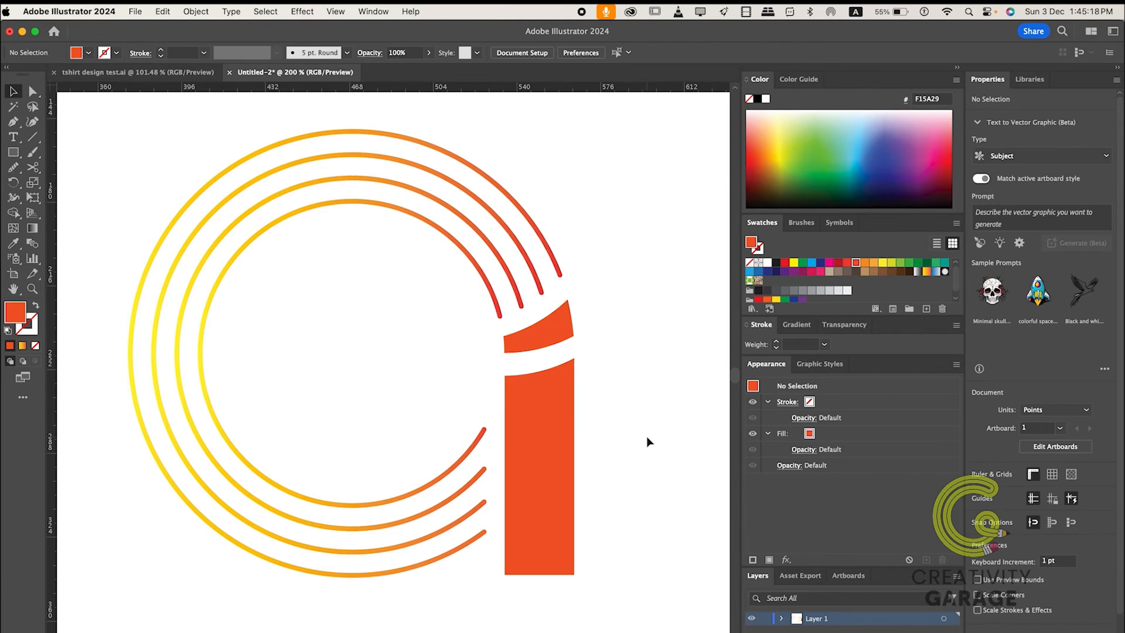
Step: Draw a triangle about 100 pt wide and 88 pt high with the Pen tool, leaving a small gap at its apex
{"action": "scroll", "coordinate": [647, 438], "scroll_direction": "down", "scroll_amount": 1}
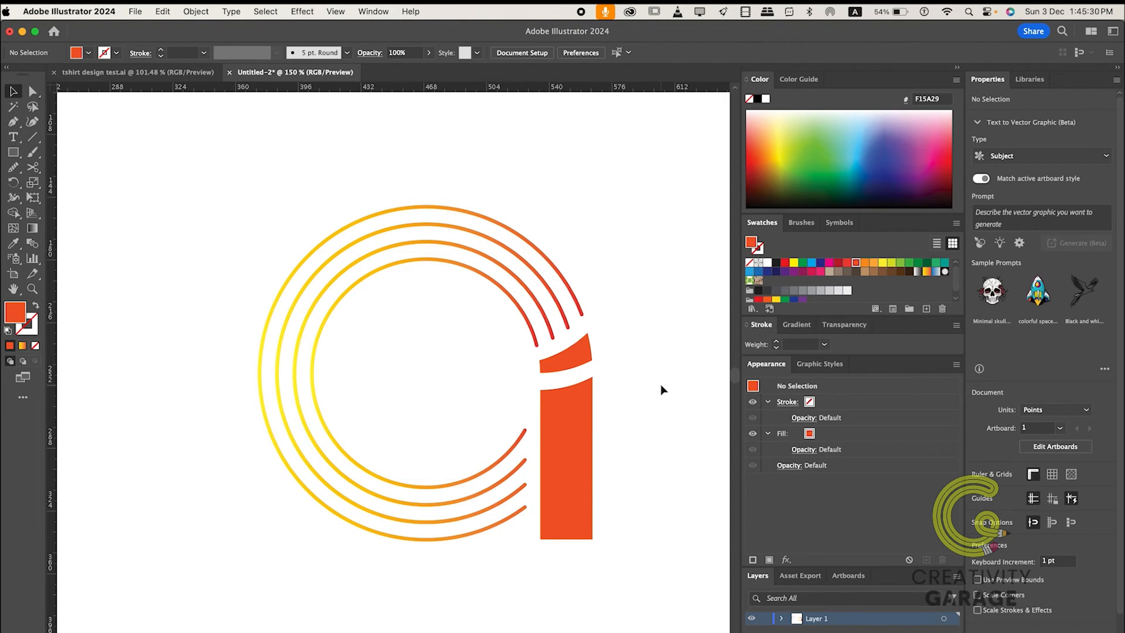
{"action": "scroll", "coordinate": [660, 384], "scroll_direction": "down", "scroll_amount": 1}
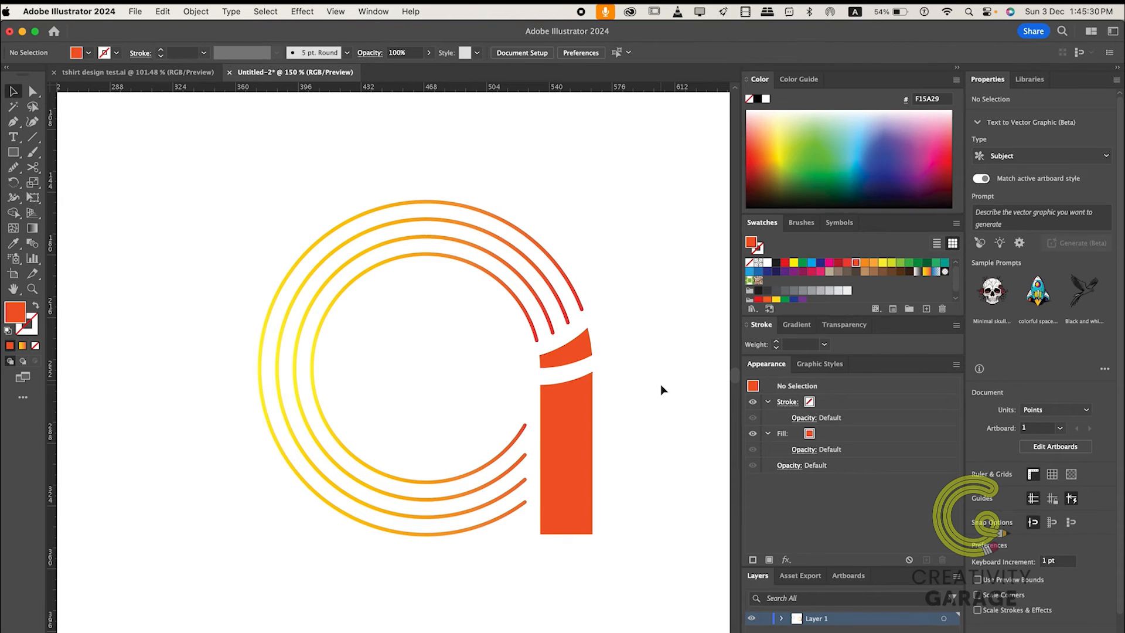
{"action": "scroll", "coordinate": [660, 386], "scroll_direction": "down", "scroll_amount": 1}
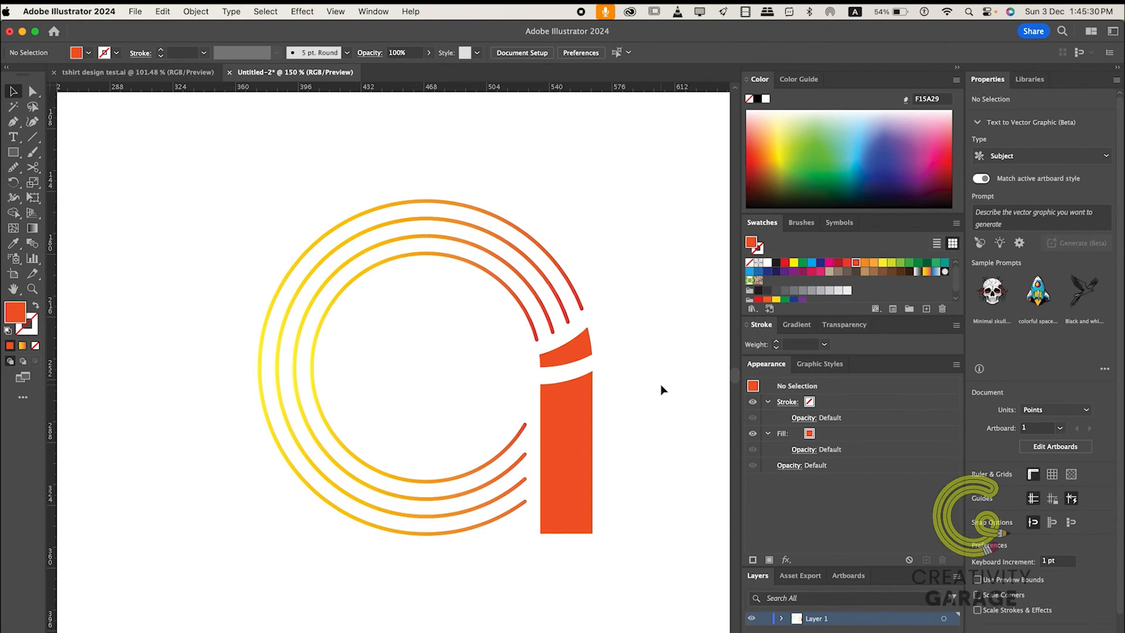
{"action": "scroll", "coordinate": [660, 385], "scroll_direction": "down", "scroll_amount": 1}
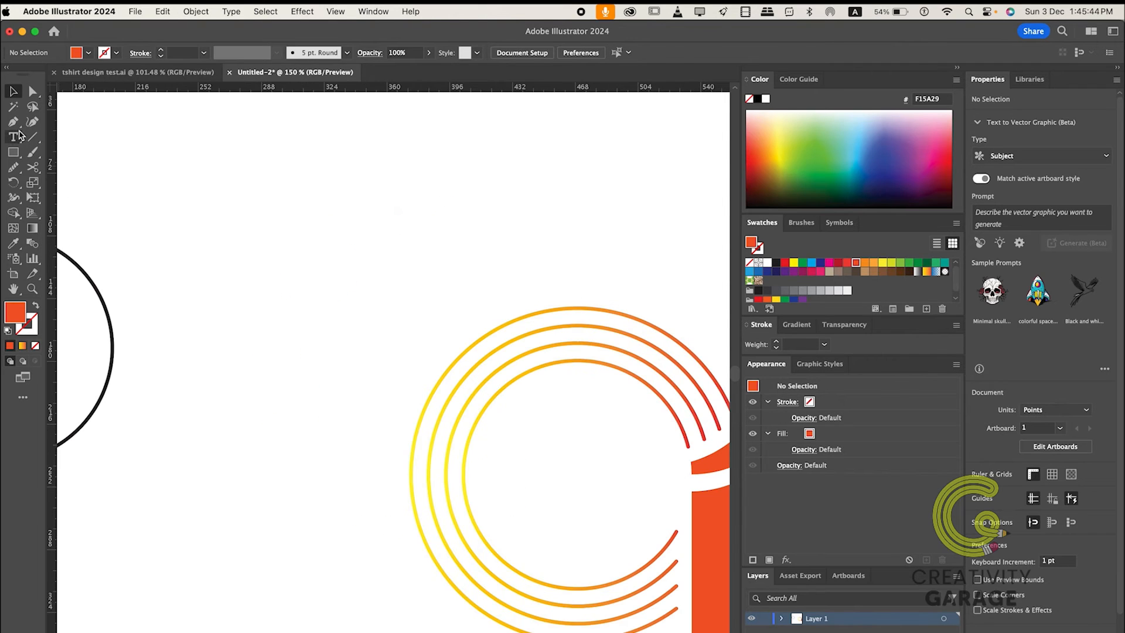
{"action": "left_click_drag", "start_coordinate": [13, 125], "coordinate": [57, 130]}
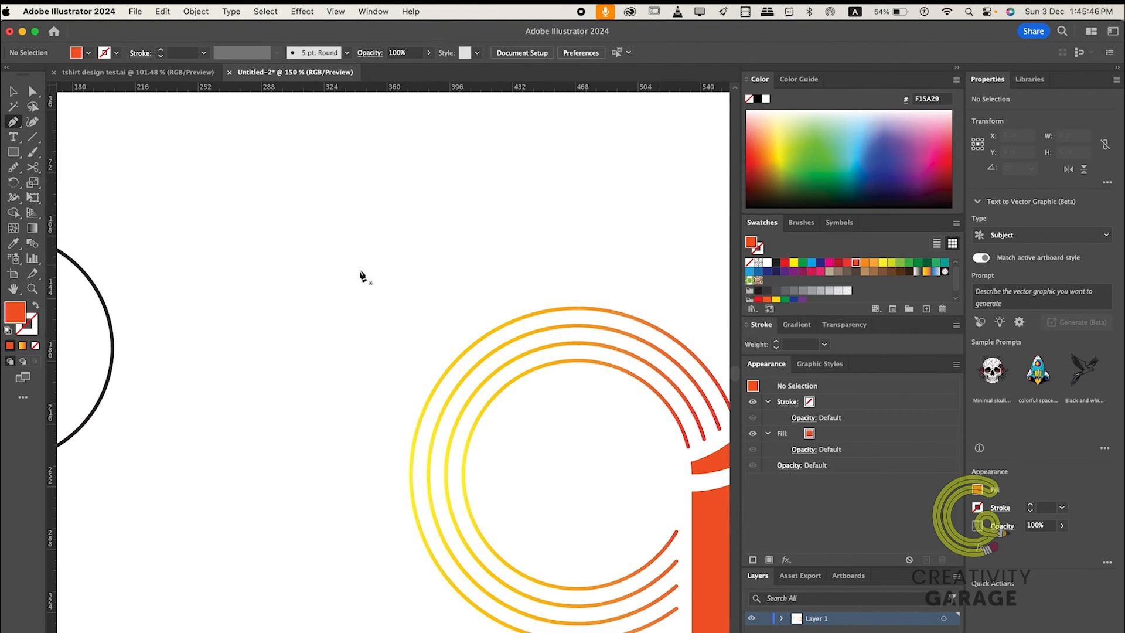
{"action": "scroll", "coordinate": [313, 270], "scroll_direction": "up", "scroll_amount": 3}
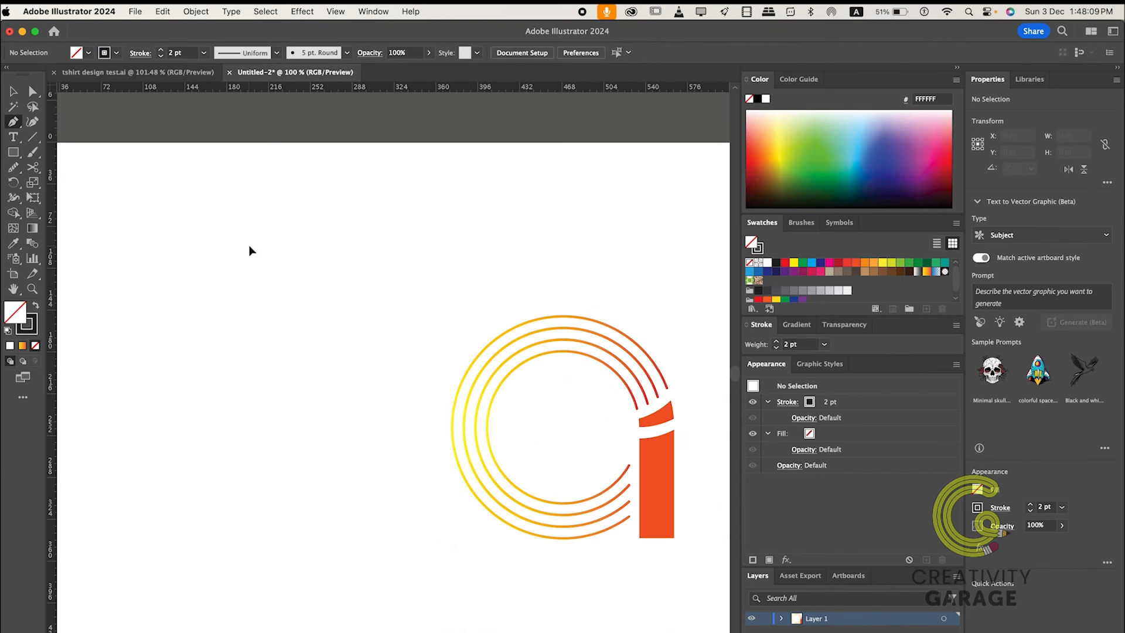
{"action": "left_click", "coordinate": [249, 245]}
{"action": "left_click", "coordinate": [191, 348]}
{"action": "left_click", "coordinate": [309, 348]}
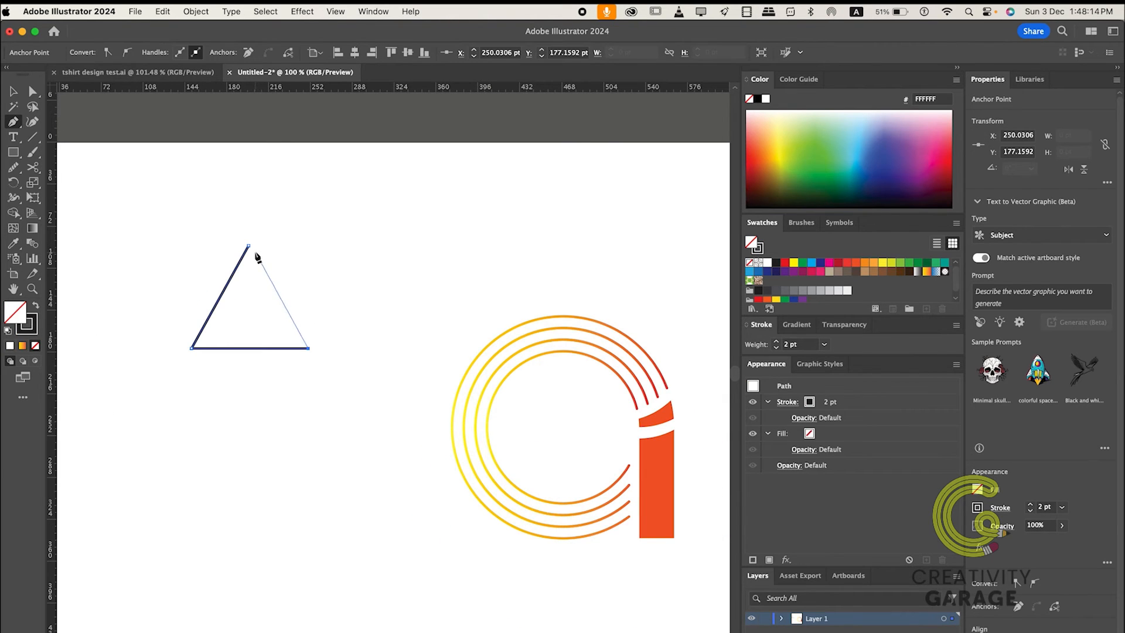
{"action": "left_click", "coordinate": [255, 251]}
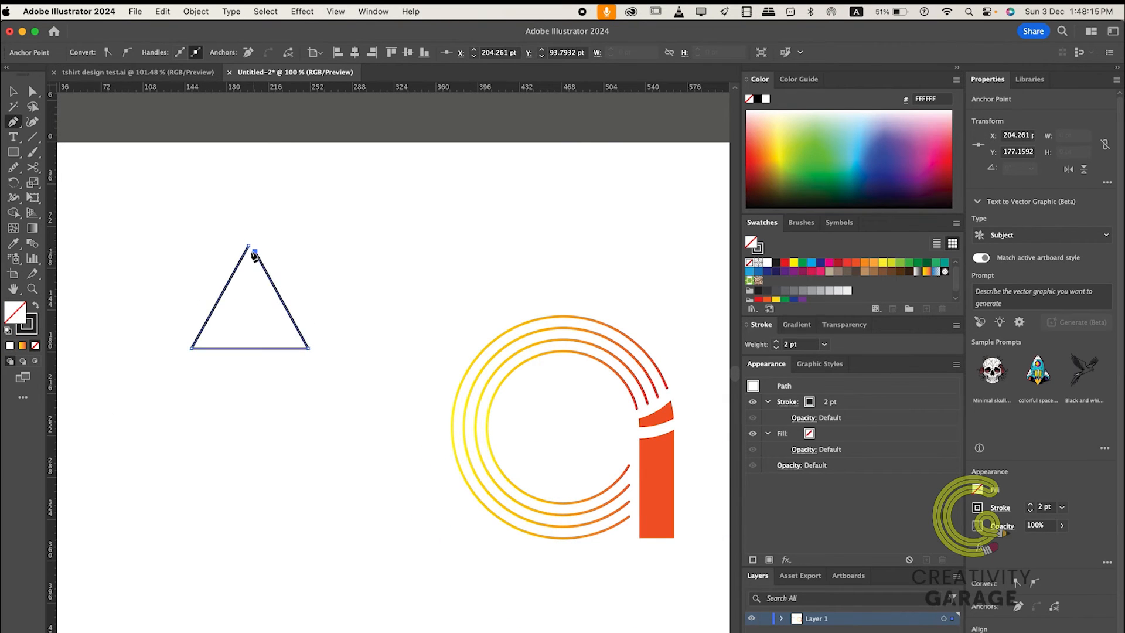
{"action": "left_click", "coordinate": [288, 238], "text": "super"}
{"action": "scroll", "coordinate": [222, 239], "scroll_direction": "up", "scroll_amount": 2}
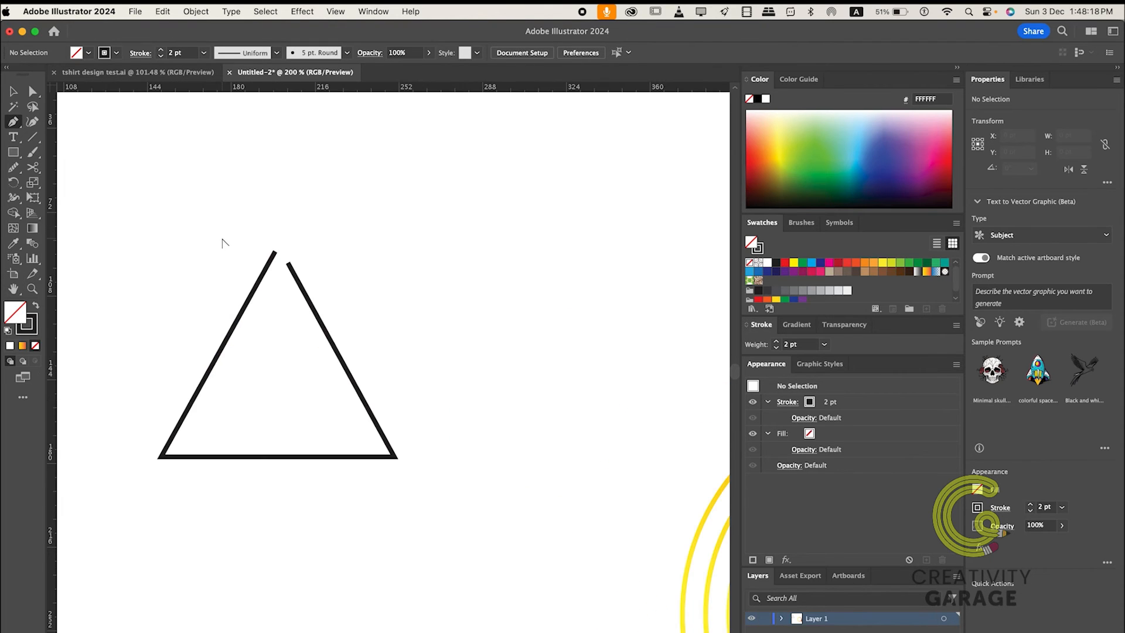
Step: Select the open triangle and check whether Shape Builder detects its inner area
{"action": "left_click", "coordinate": [15, 92]}
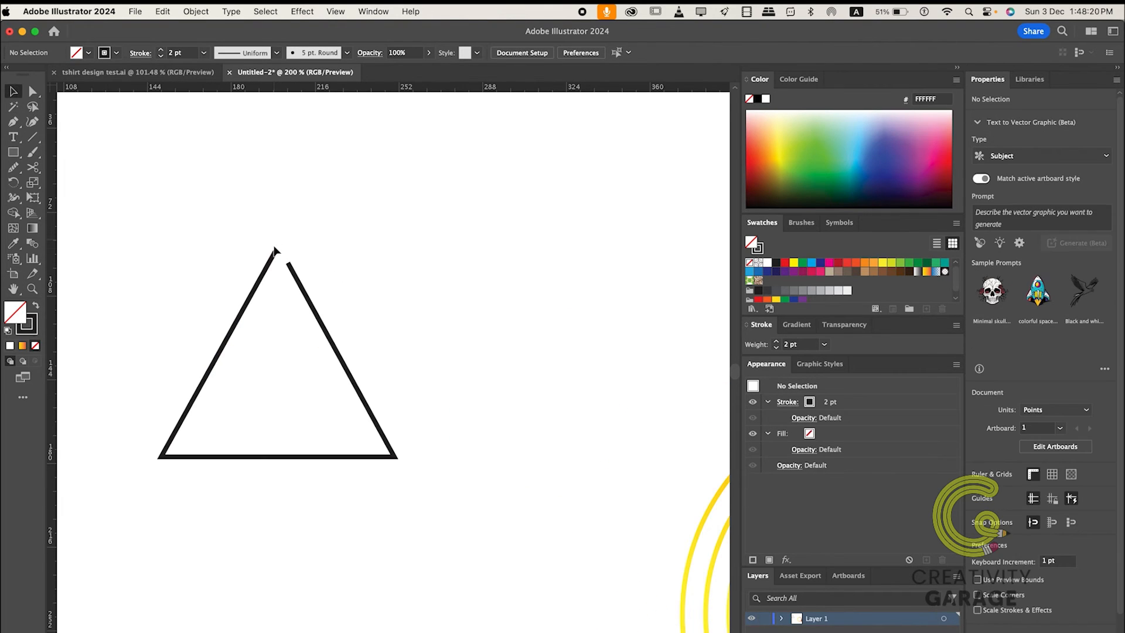
{"action": "left_click", "coordinate": [320, 322]}
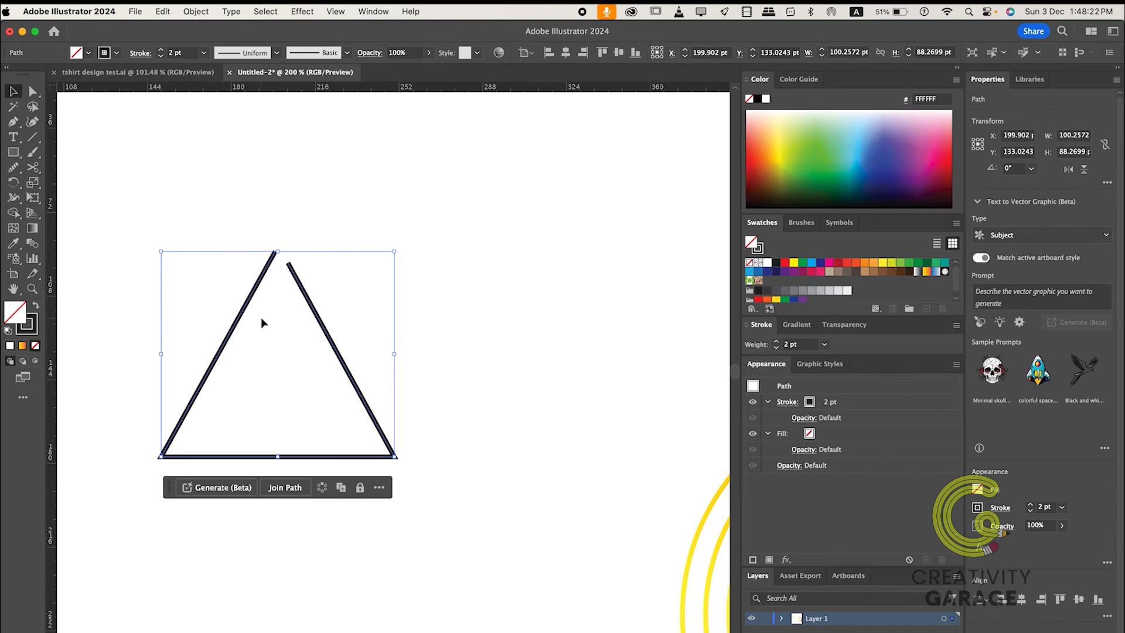
{"action": "left_click", "coordinate": [13, 214]}
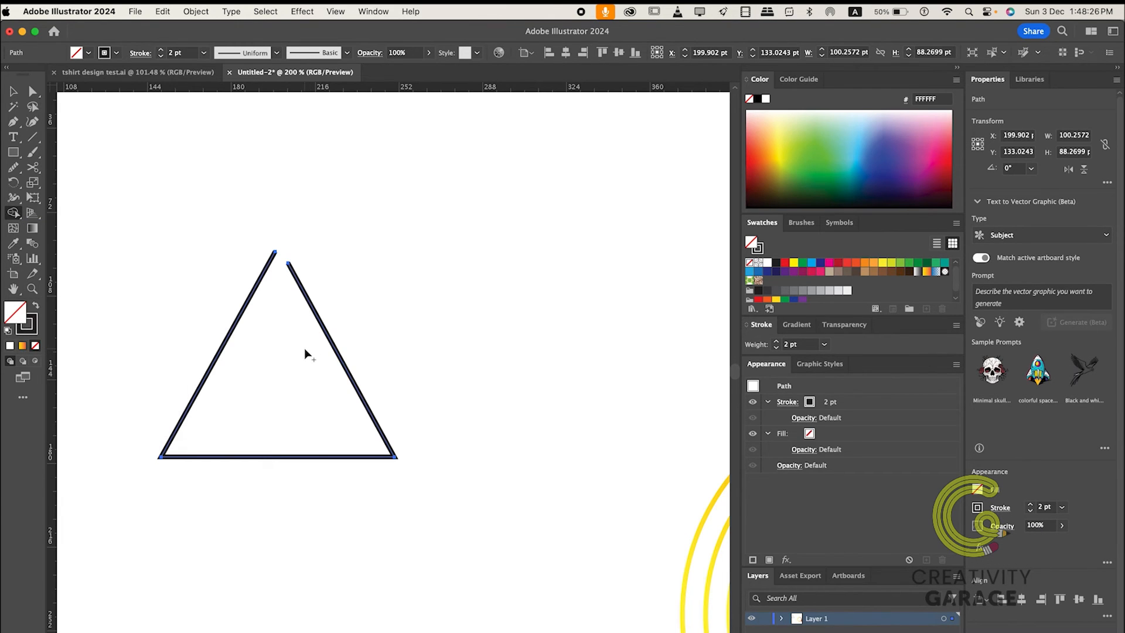
{"action": "left_click", "coordinate": [8, 86]}
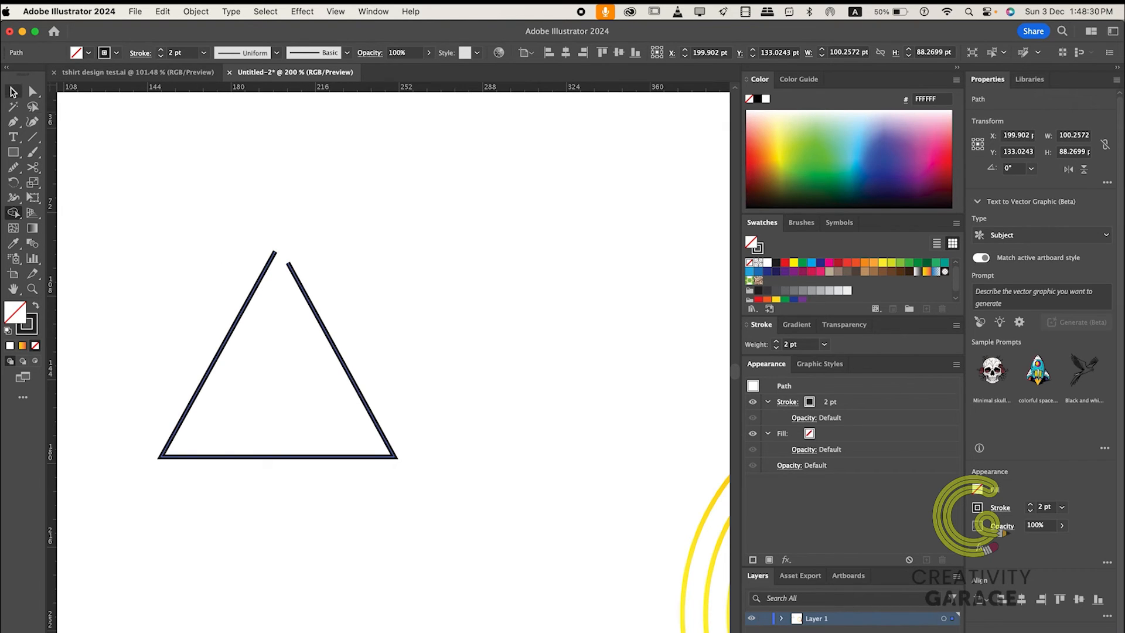
{"action": "left_click", "coordinate": [444, 298]}
{"action": "left_click", "coordinate": [336, 349]}
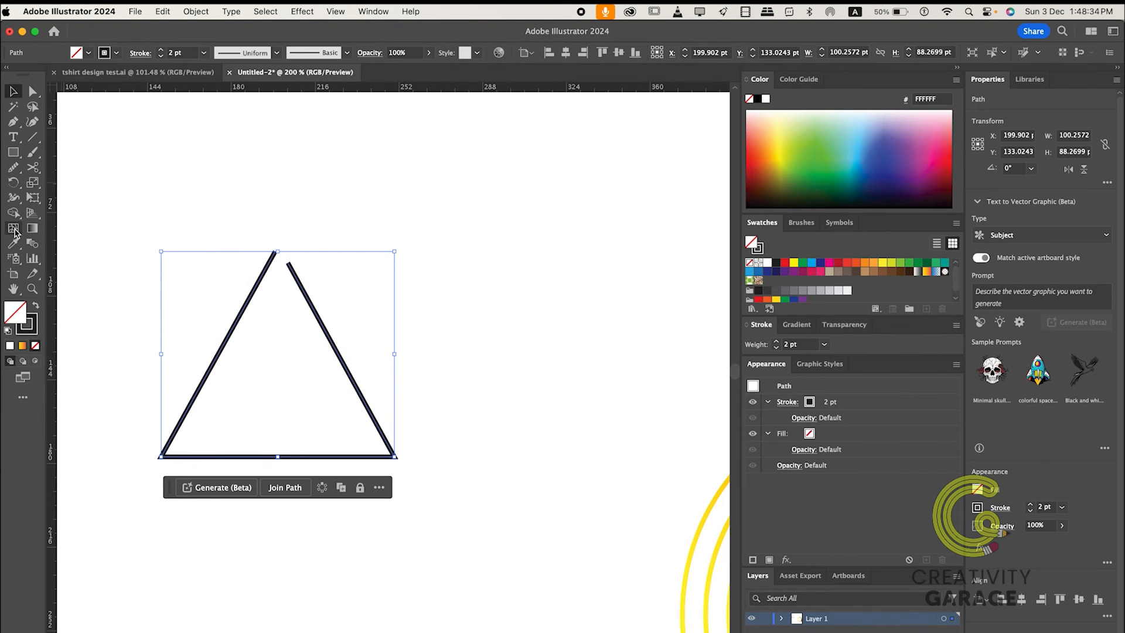
Step: Enable Gap Detection for Shape Builder with the gap length set to Medium
{"action": "left_click", "coordinate": [14, 213]}
{"action": "double_click", "coordinate": [15, 214]}
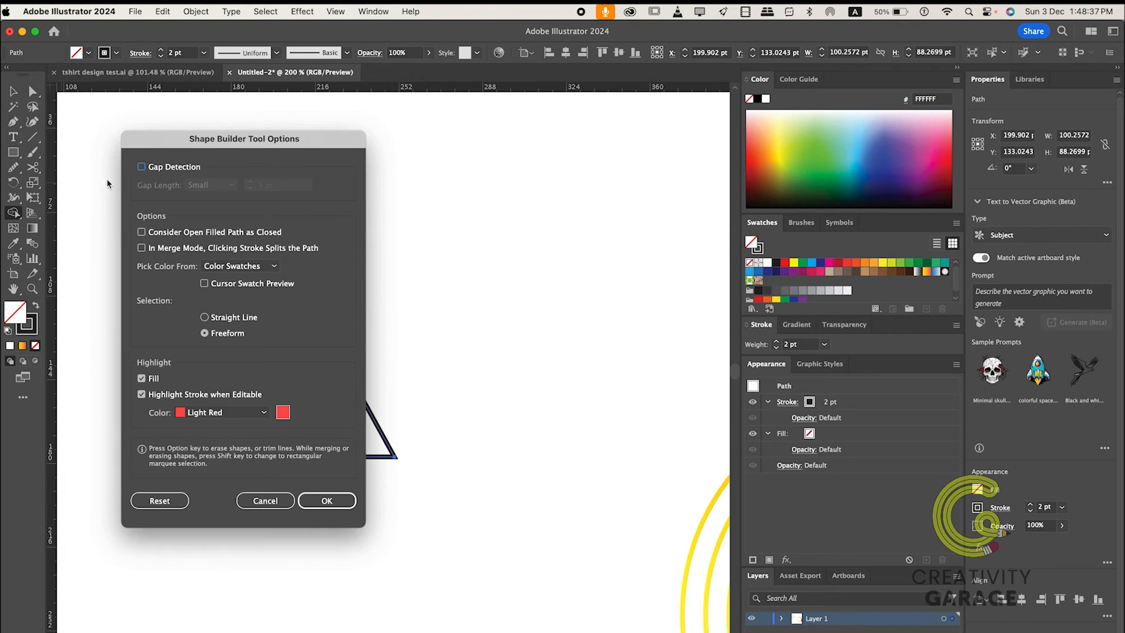
{"action": "left_click", "coordinate": [141, 167]}
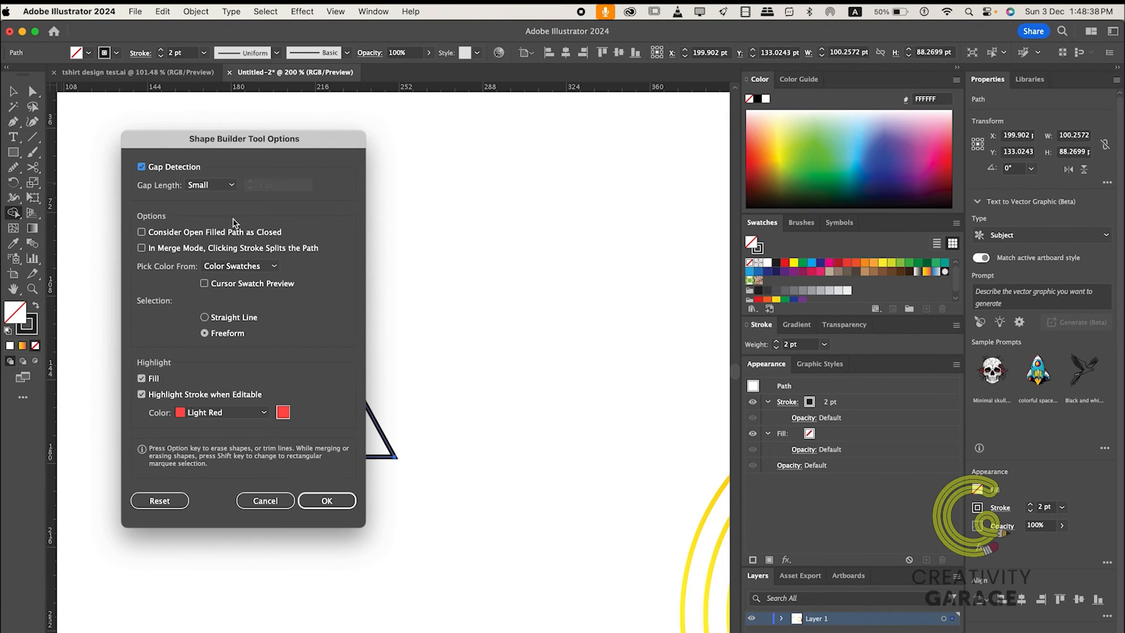
{"action": "left_click", "coordinate": [231, 185]}
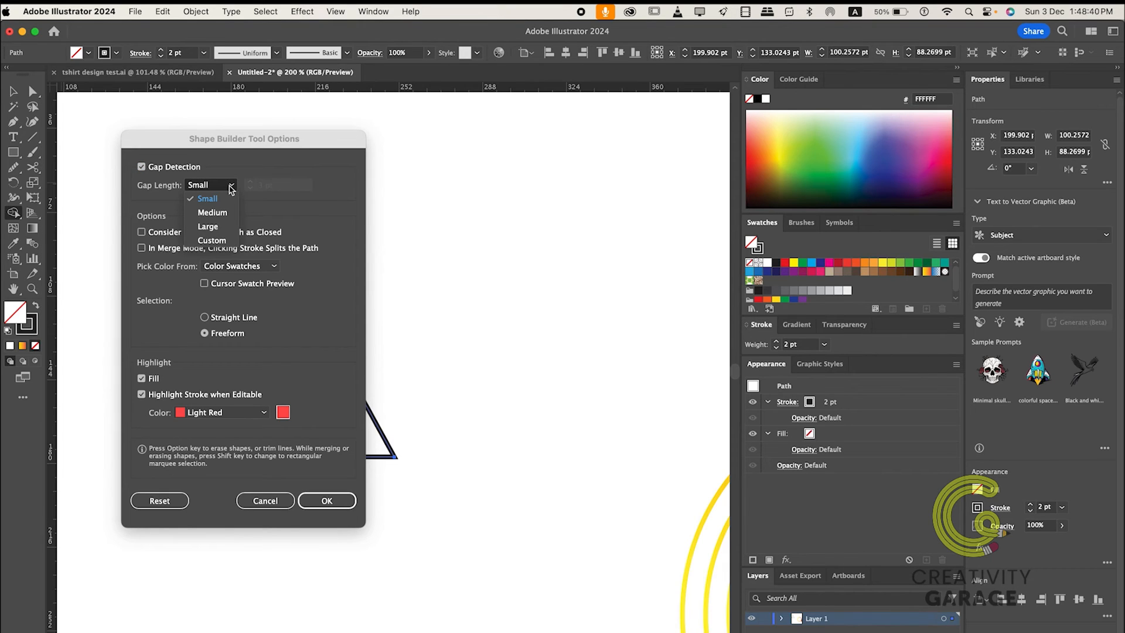
{"action": "left_click", "coordinate": [222, 212]}
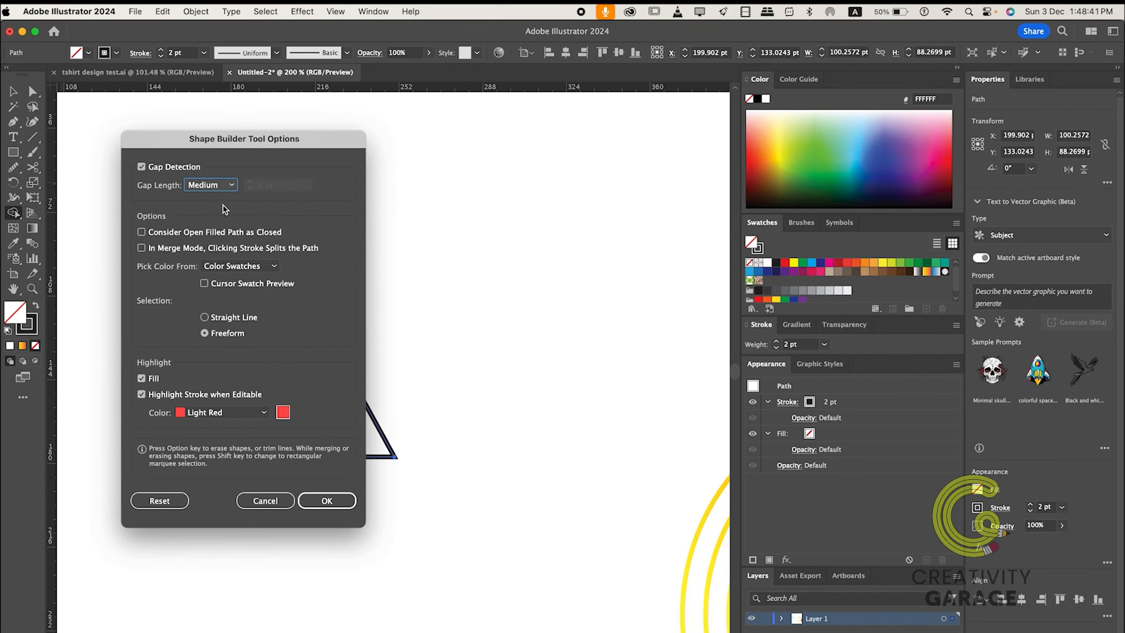
{"action": "left_click", "coordinate": [319, 499]}
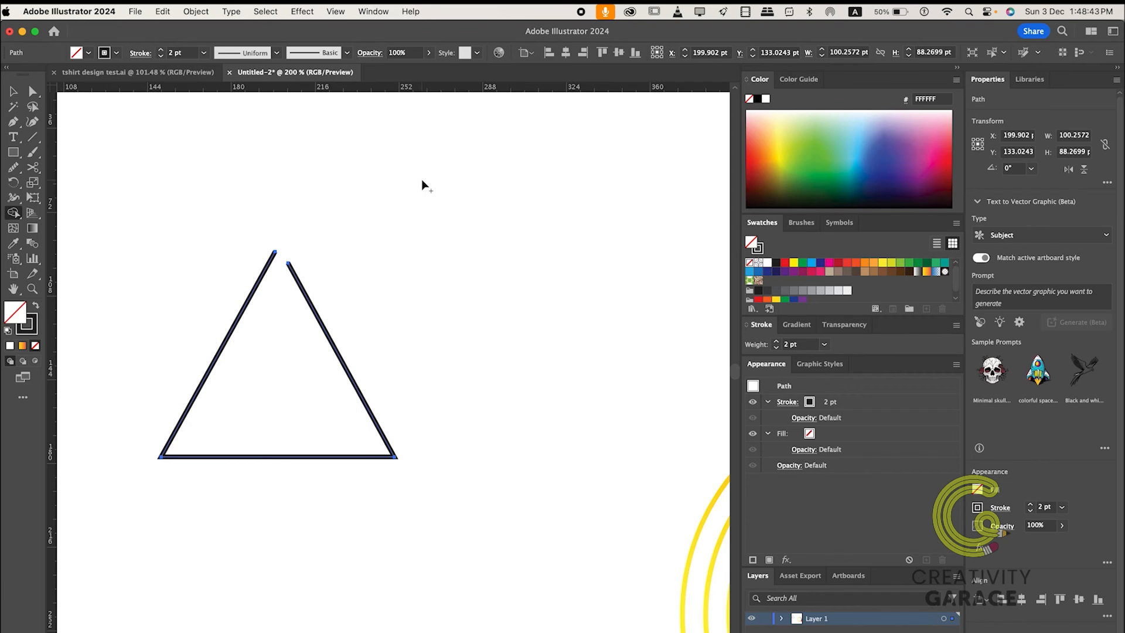
Step: Reselect the open triangle and test whether Shape Builder detects its area with the Medium gap length
{"action": "left_click", "coordinate": [13, 90]}
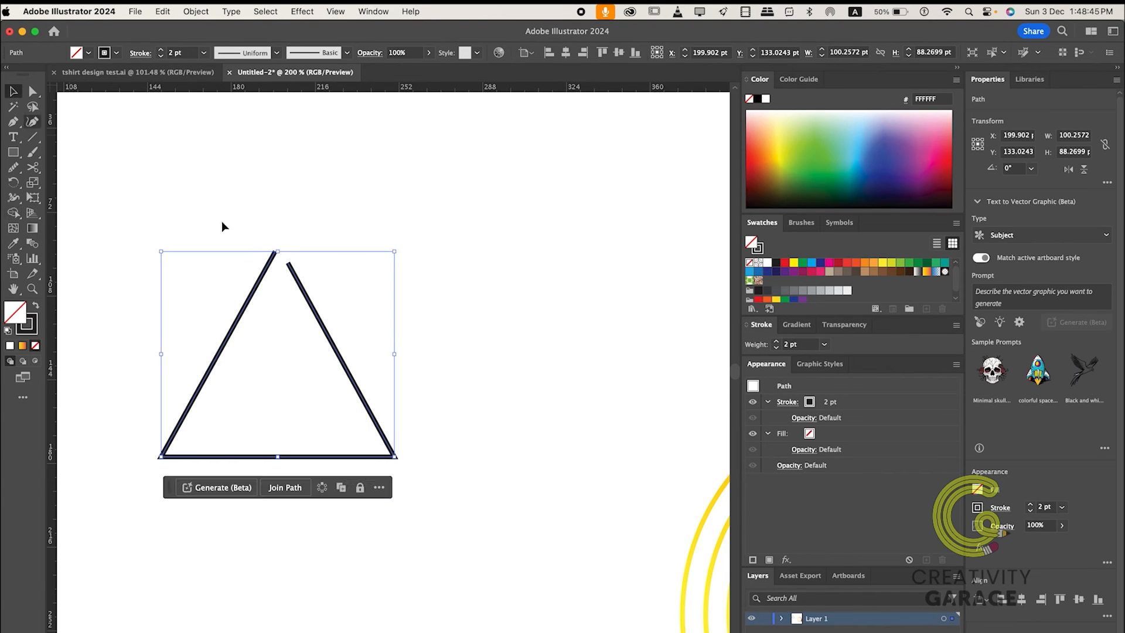
{"action": "left_click", "coordinate": [87, 243]}
{"action": "left_click_drag", "start_coordinate": [327, 260], "coordinate": [242, 366]}
{"action": "left_click", "coordinate": [13, 213]}
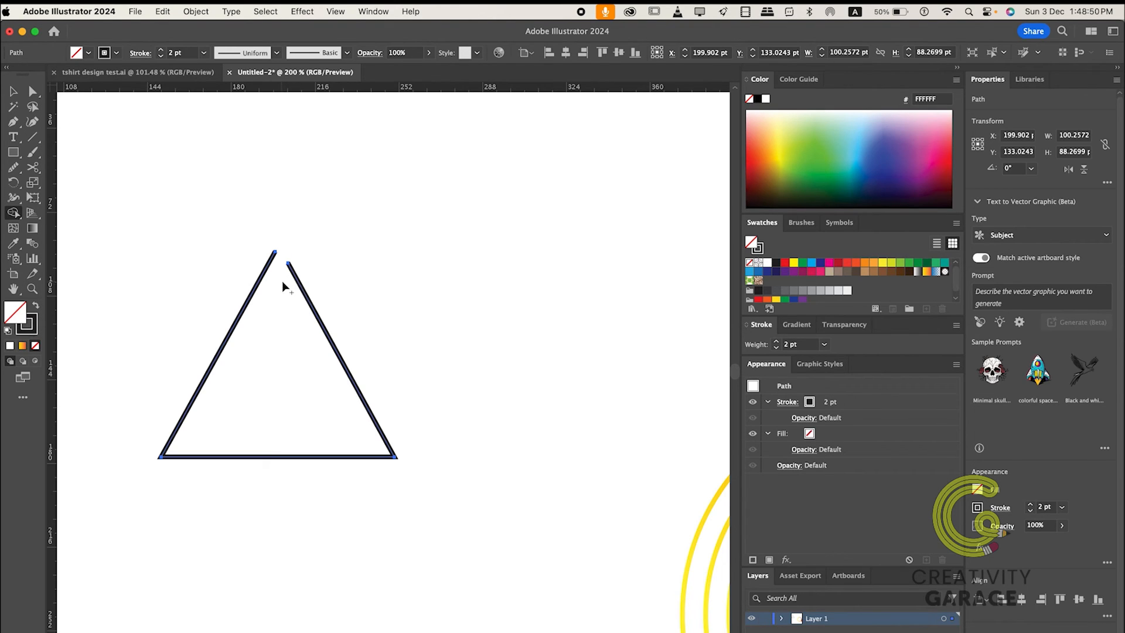
{"action": "left_click", "coordinate": [13, 91]}
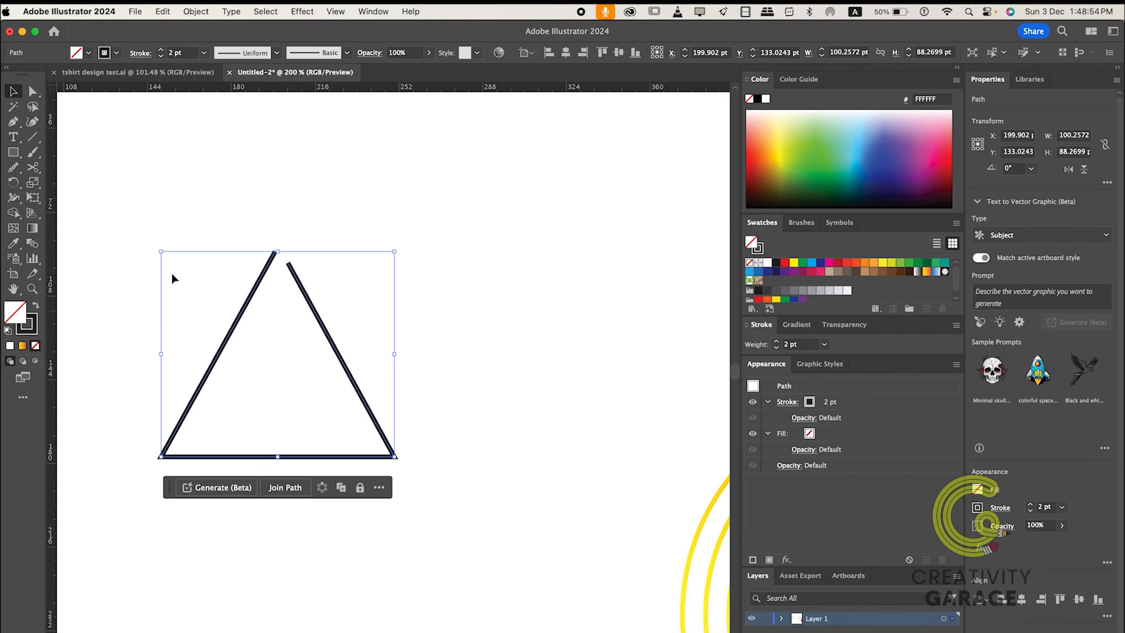
Step: Set Shape Builder's gap length to Large and close the triangle's apex gap by building its inner area
{"action": "double_click", "coordinate": [18, 215]}
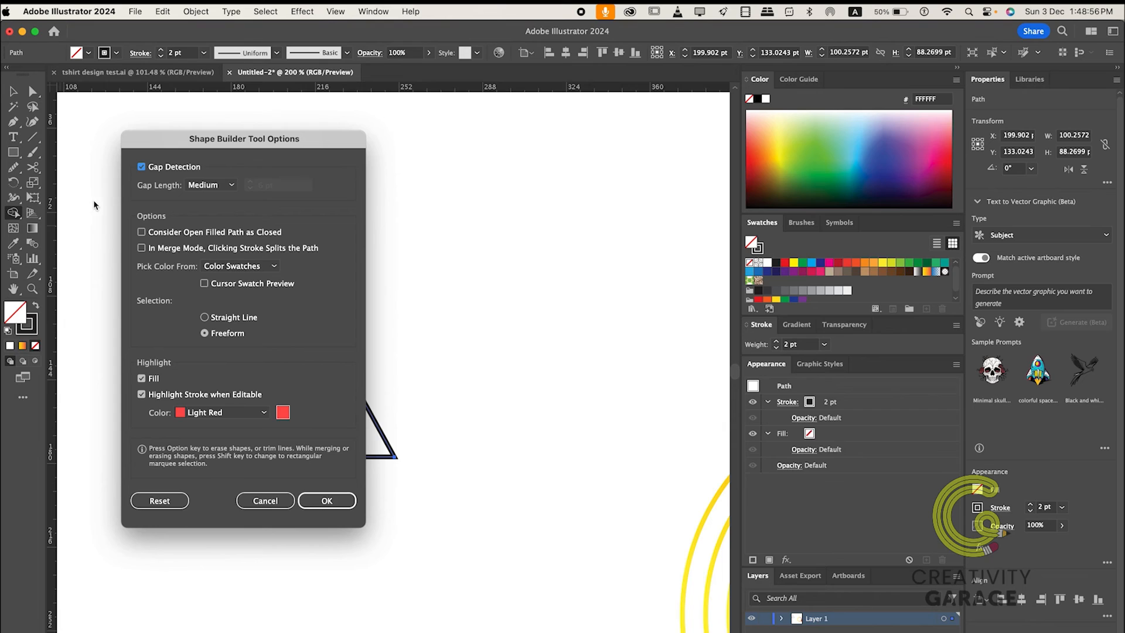
{"action": "left_click", "coordinate": [230, 185]}
{"action": "left_click", "coordinate": [209, 227]}
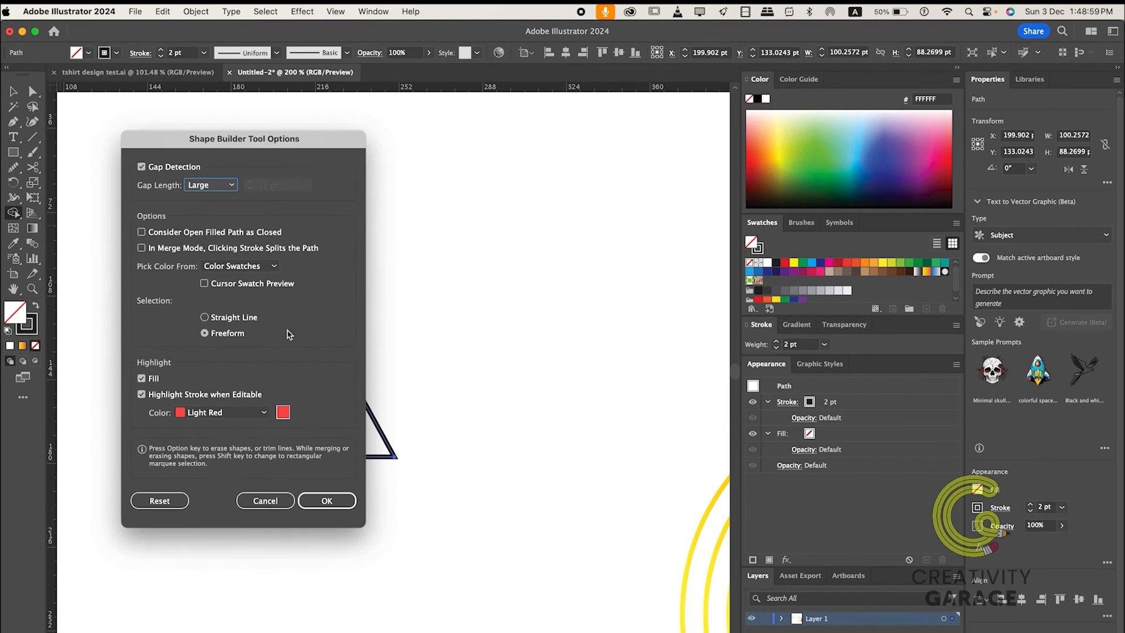
{"action": "left_click", "coordinate": [342, 501]}
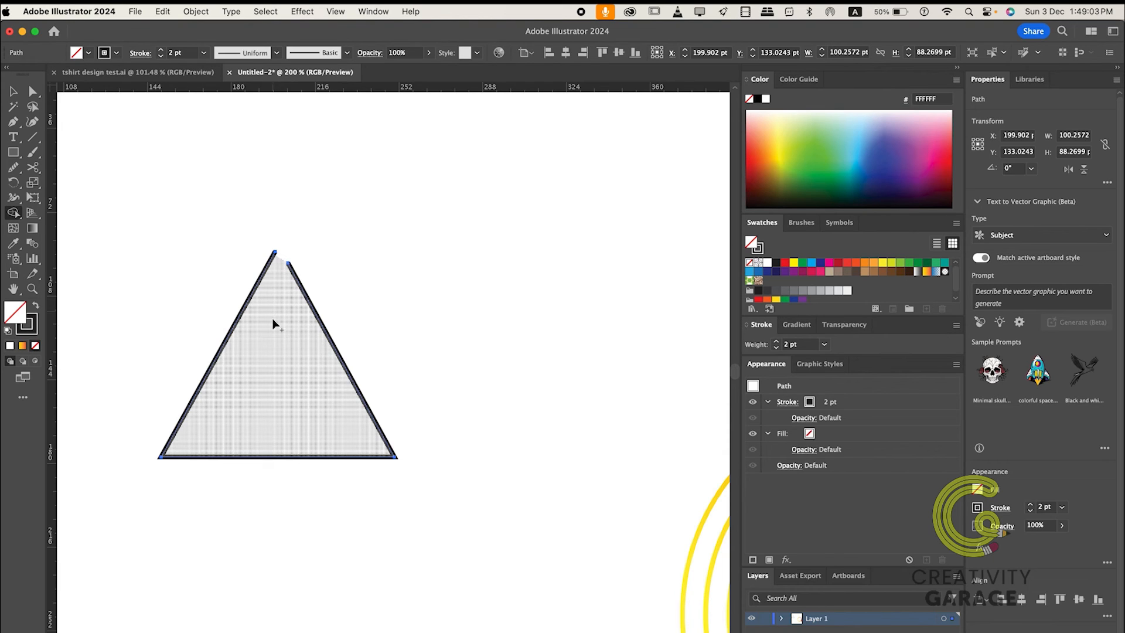
{"action": "left_click", "coordinate": [293, 346]}
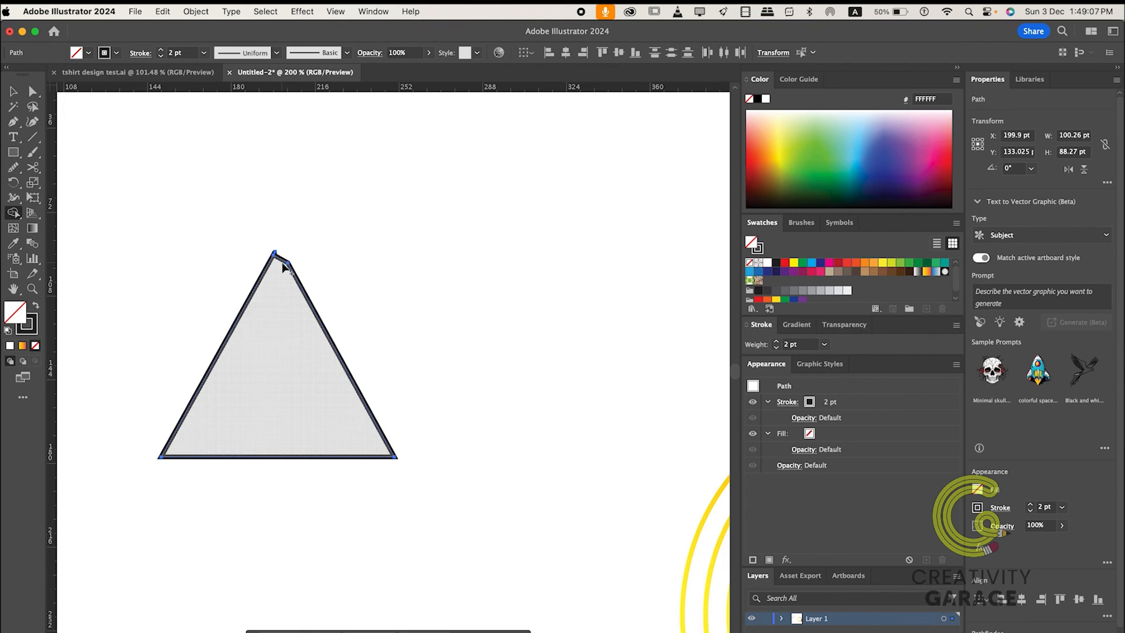
Step: Change Shape Builder's gap length to Custom and raise its value stepwise past 16 pt
{"action": "double_click", "coordinate": [13, 212]}
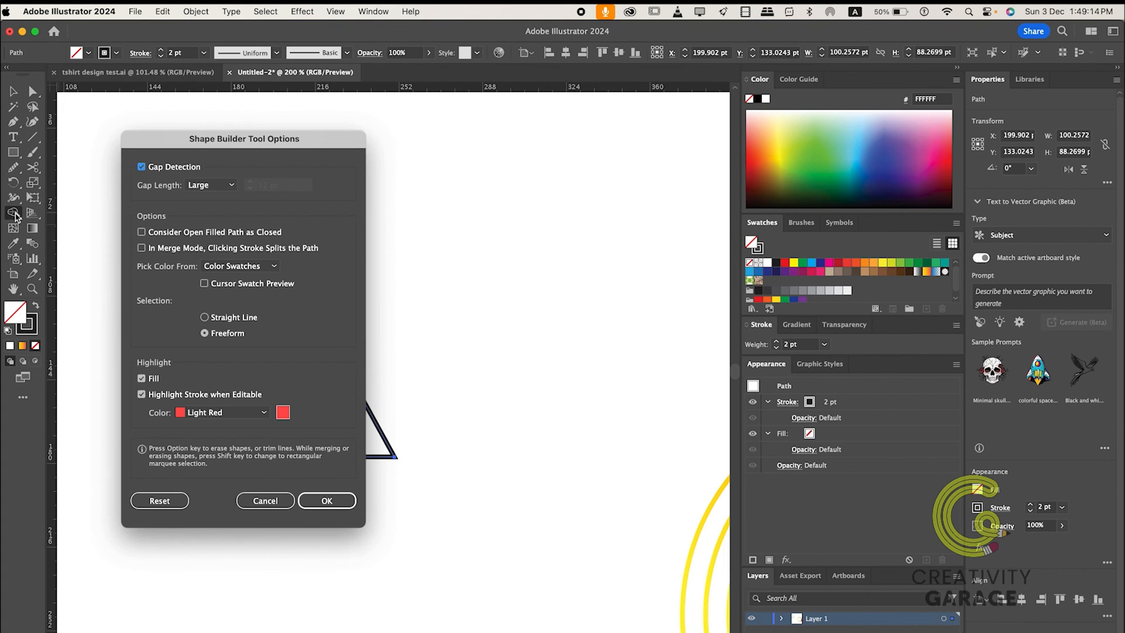
{"action": "left_click", "coordinate": [227, 188]}
{"action": "left_click", "coordinate": [212, 240]}
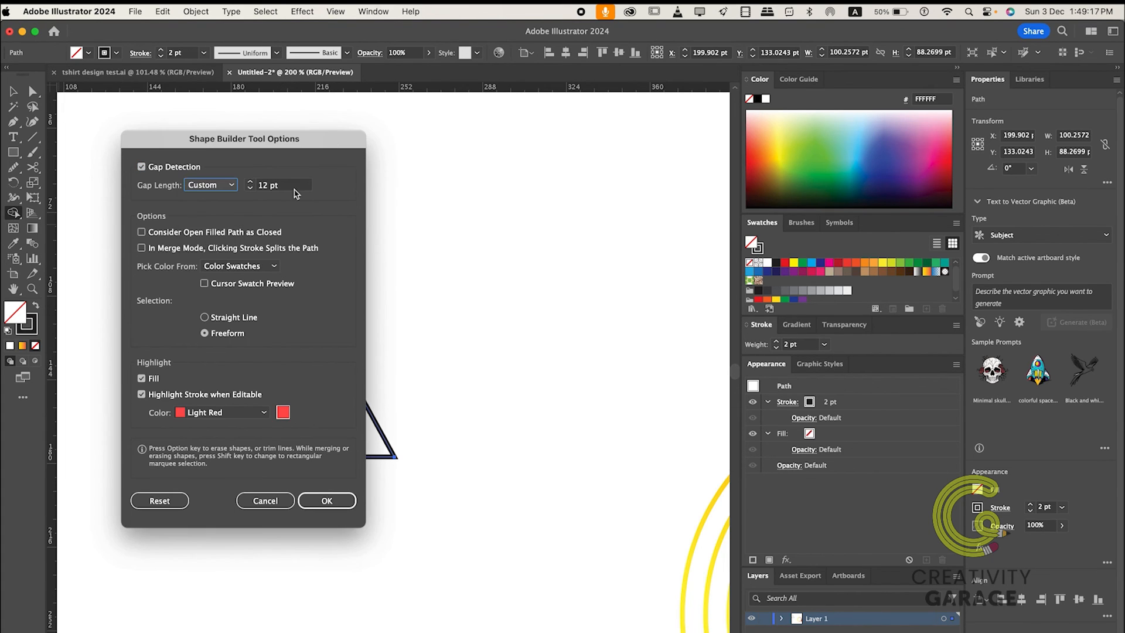
{"action": "left_click", "coordinate": [250, 182]}
{"action": "left_click", "coordinate": [250, 182]}
{"action": "left_click", "coordinate": [250, 183]}
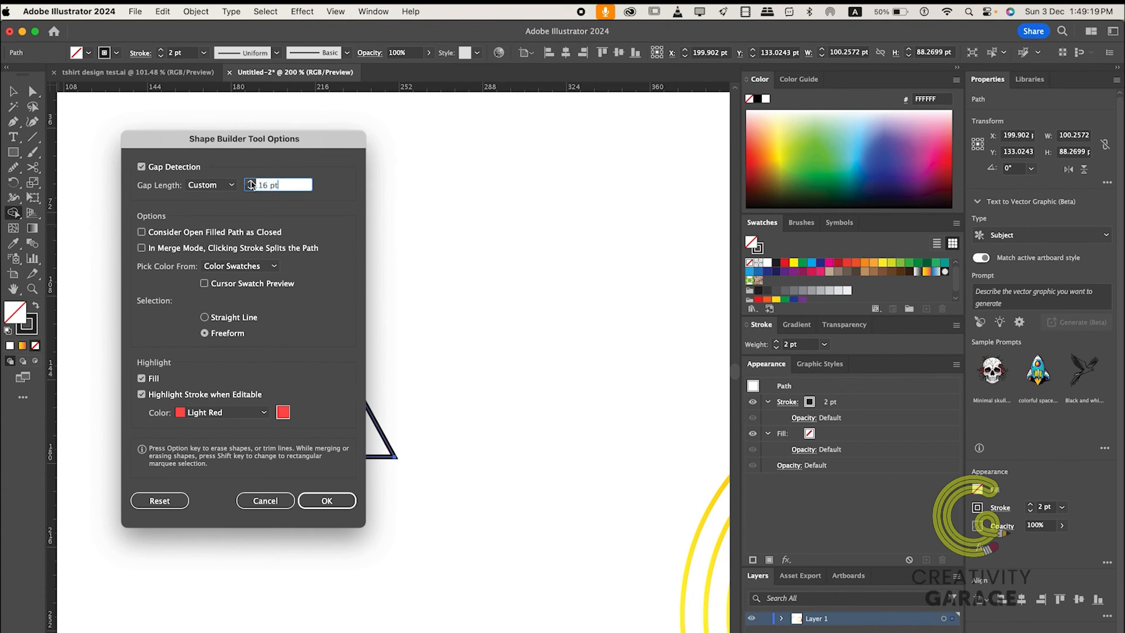
{"action": "left_click", "coordinate": [250, 182]}
{"action": "left_click", "coordinate": [251, 182]}
{"action": "left_click", "coordinate": [250, 182]}
{"action": "left_click", "coordinate": [250, 182]}
Step: Turn off Gap Detection and enable Consider Open Filled Path as Closed for Shape Builder
{"action": "left_click", "coordinate": [142, 168]}
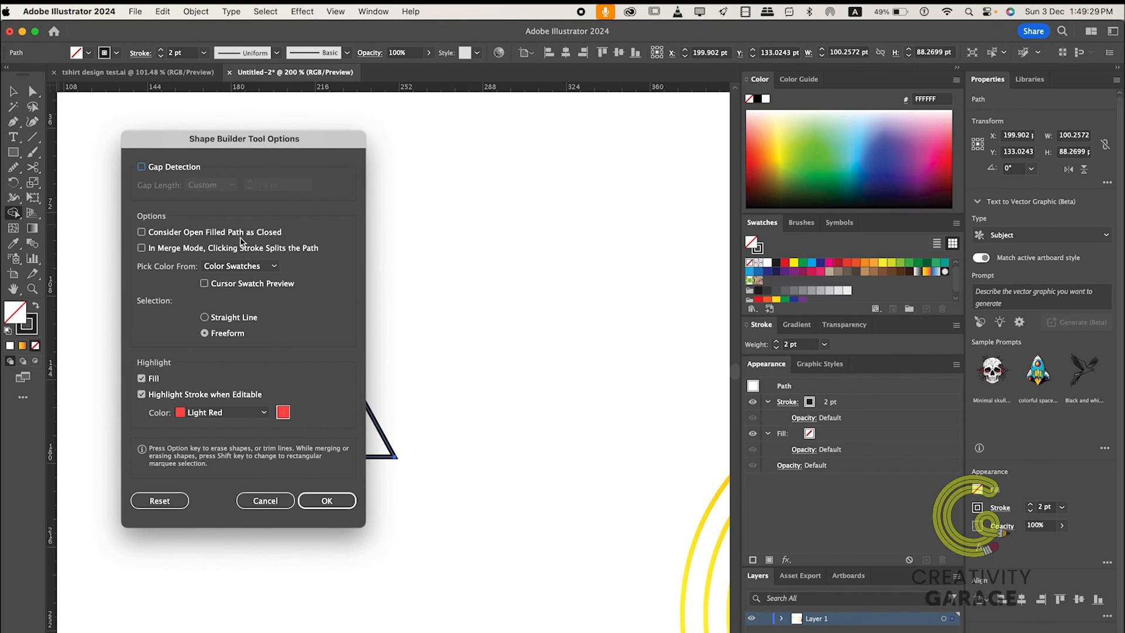
{"action": "left_click", "coordinate": [141, 232]}
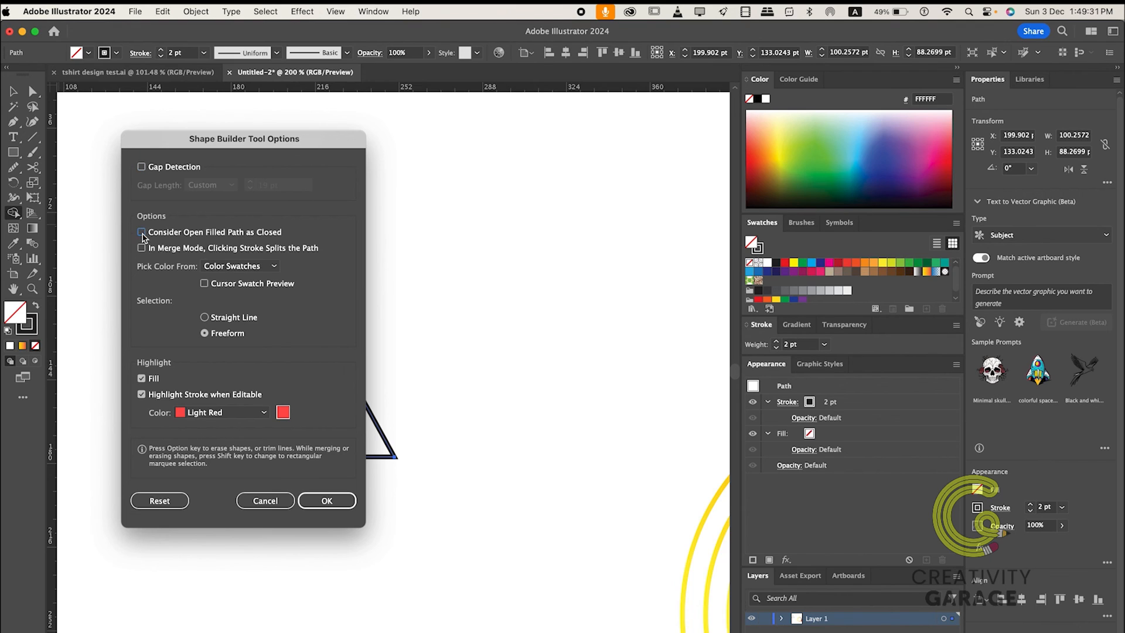
{"action": "left_click", "coordinate": [324, 505]}
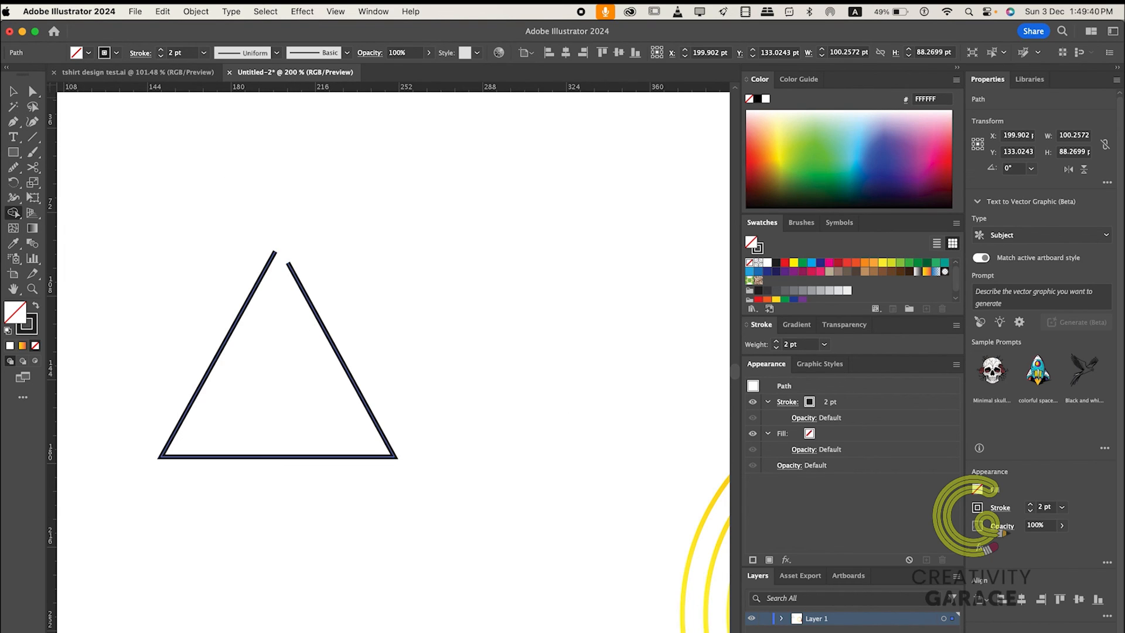
Step: Check in the Shape Builder options that Gap Detection is off and Consider Open Filled Path as Closed is on
{"action": "key", "text": "v"}
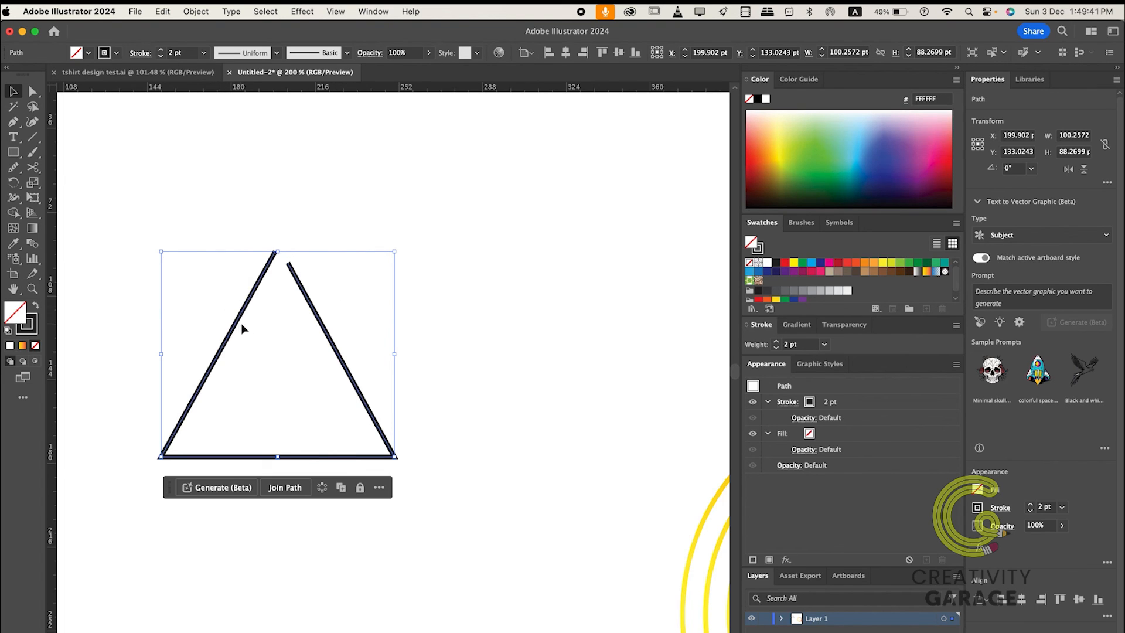
{"action": "left_click", "coordinate": [13, 213]}
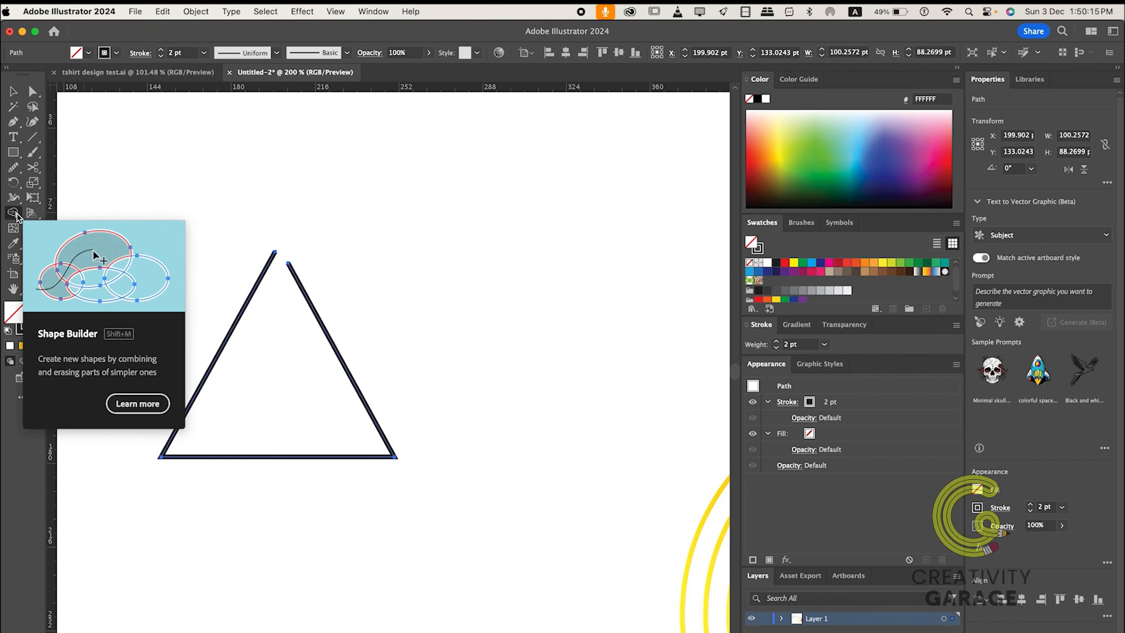
{"action": "double_click", "coordinate": [13, 213]}
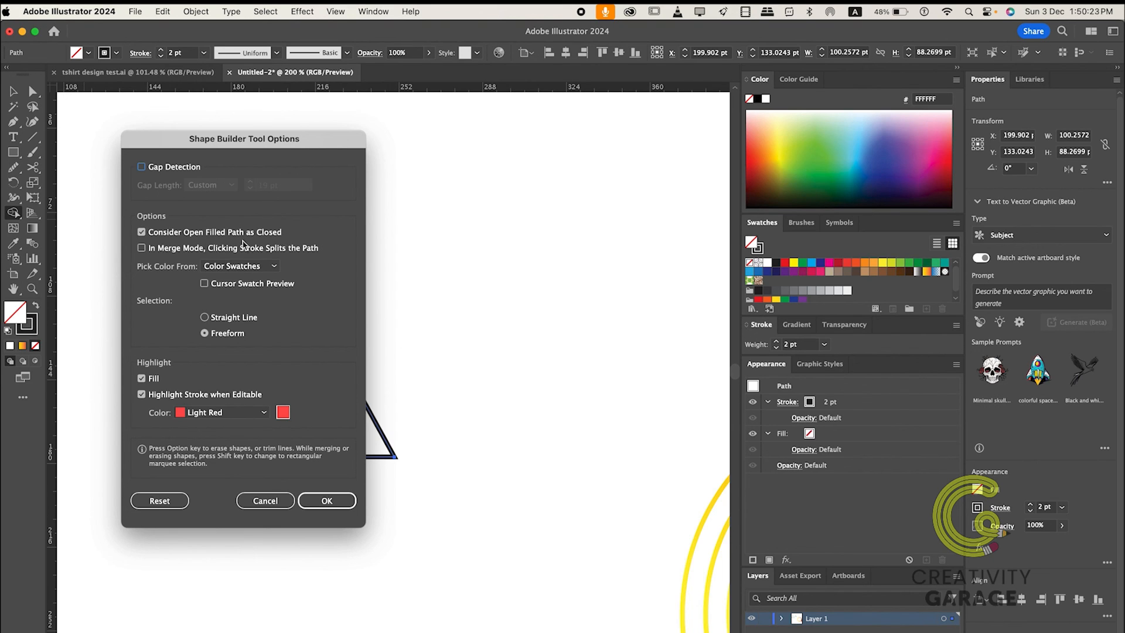
{"action": "left_click", "coordinate": [324, 501]}
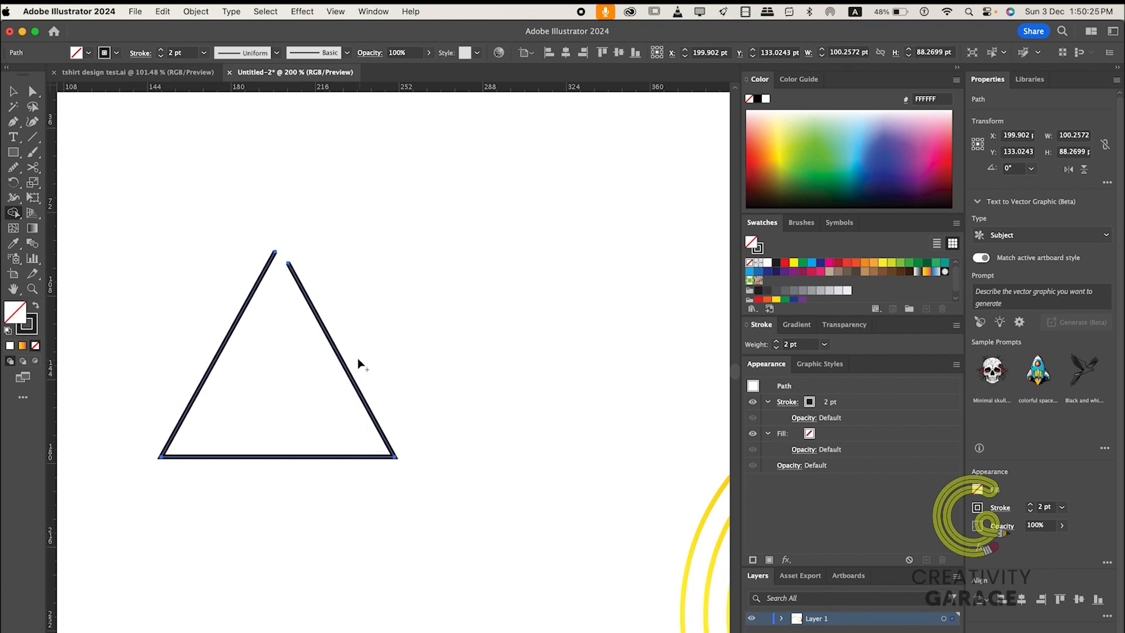
Step: Fill the open triangle with the magenta swatch EC008C and deselect it
{"action": "key", "text": "v"}
{"action": "left_click", "coordinate": [978, 490]}
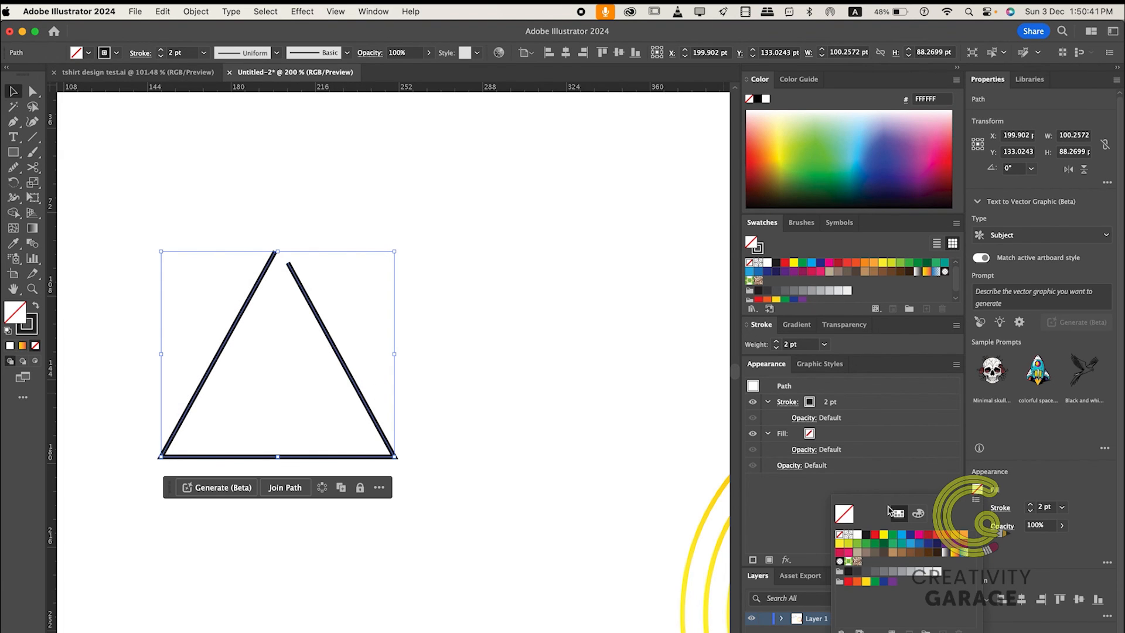
{"action": "left_click", "coordinate": [919, 534]}
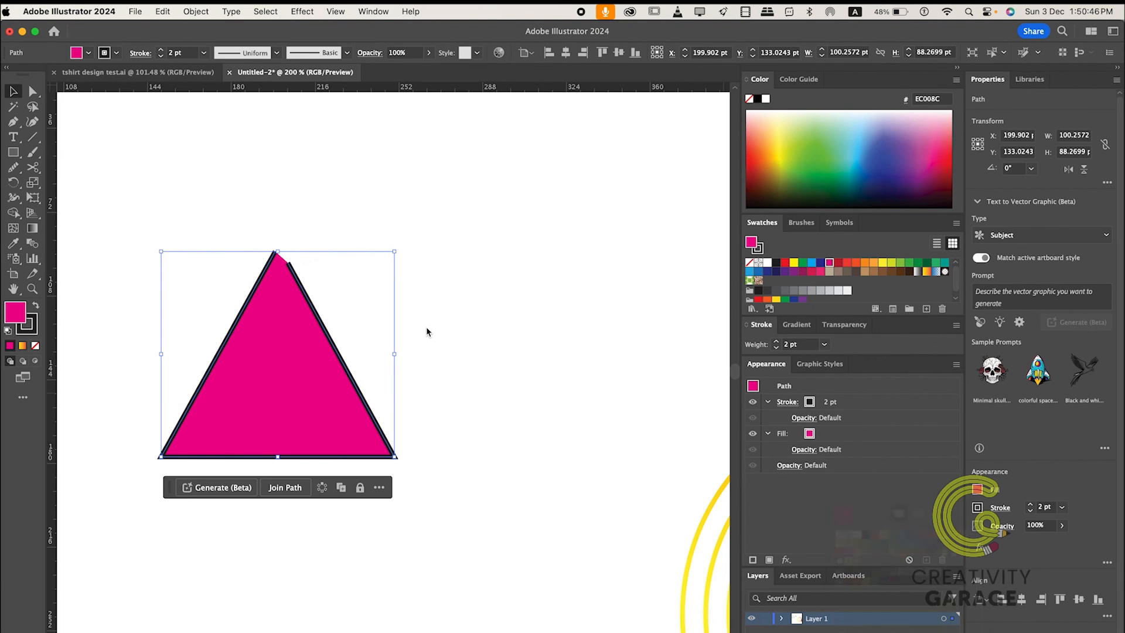
{"action": "left_click", "coordinate": [385, 354]}
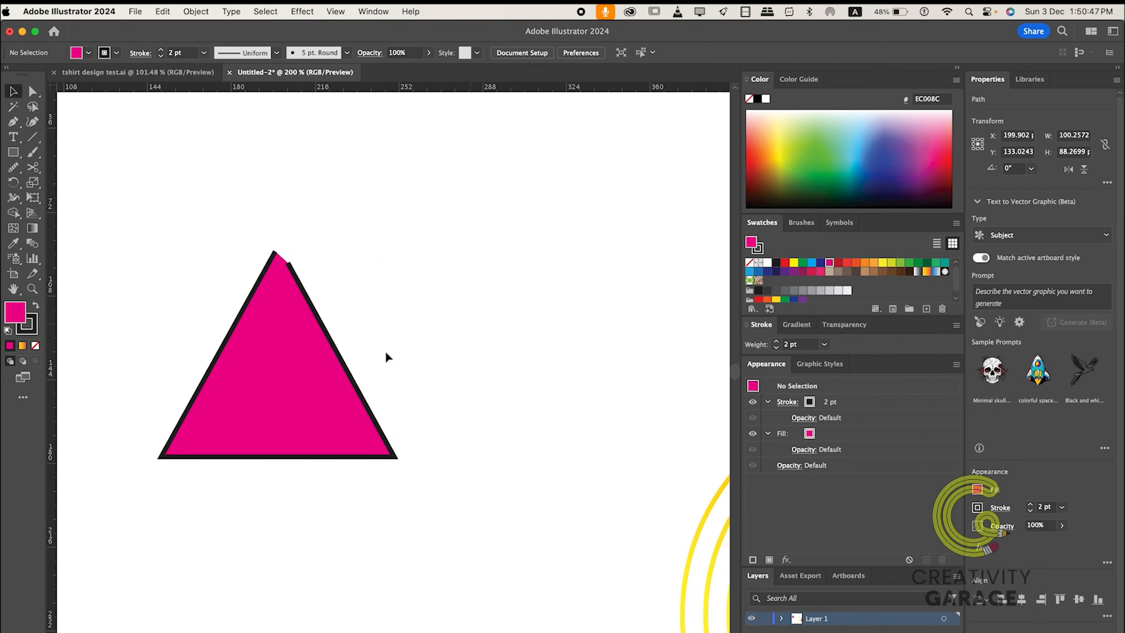
Step: Reselect the magenta triangle, close its apex gap by building its filled area with Shape Builder, and return to the Selection tool
{"action": "left_click", "coordinate": [333, 350]}
{"action": "left_click", "coordinate": [13, 213]}
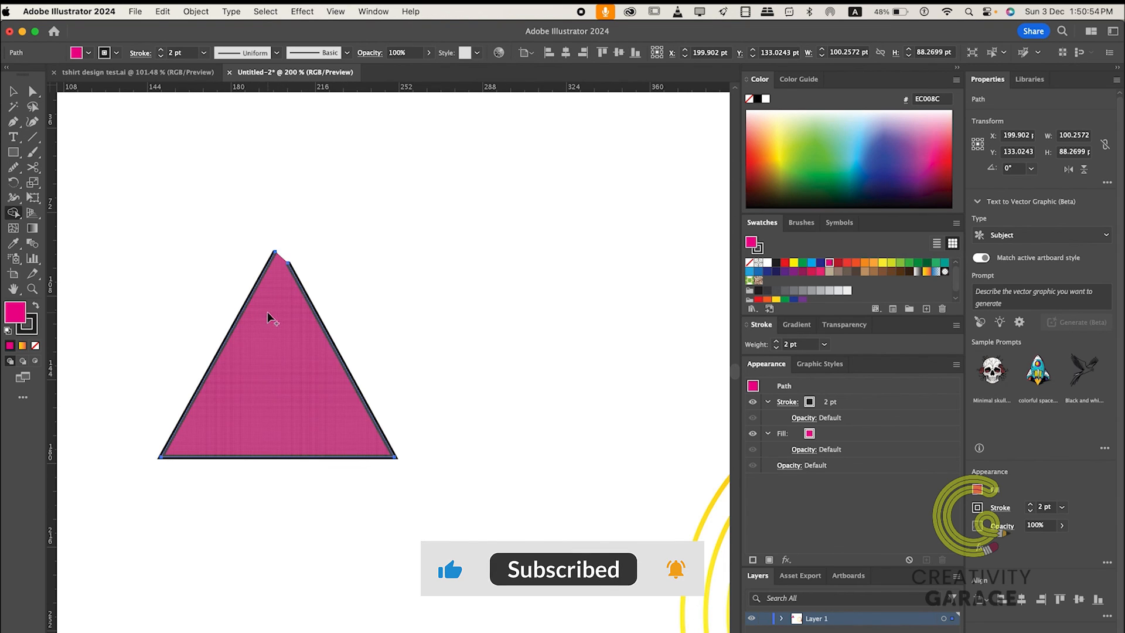
{"action": "left_click", "coordinate": [287, 281]}
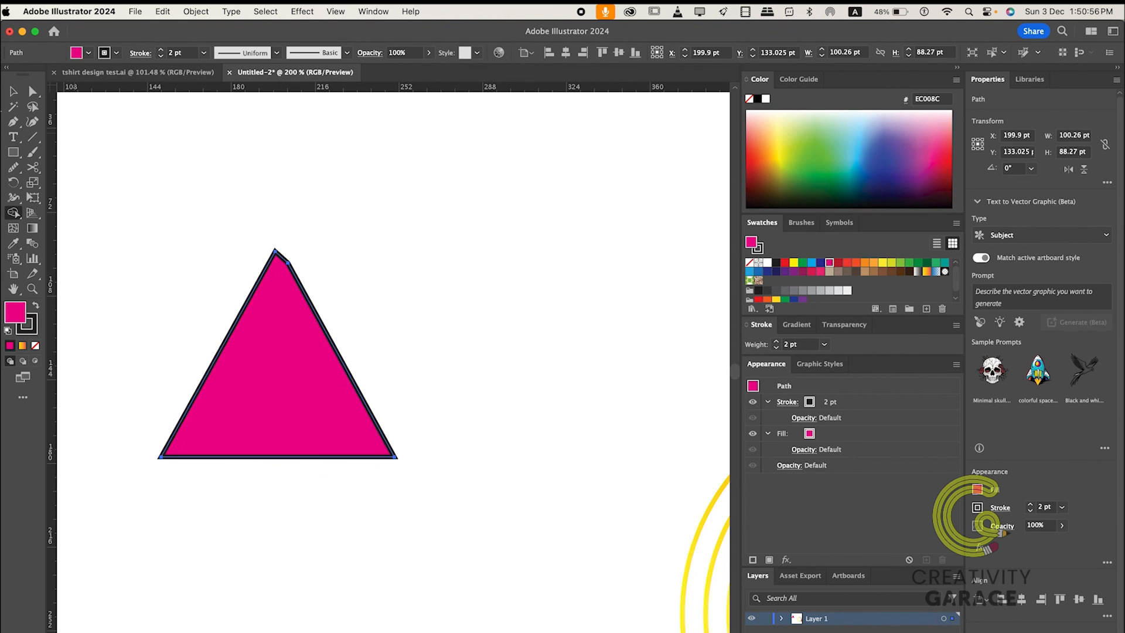
{"action": "key", "text": "v"}
{"action": "left_click", "coordinate": [352, 244]}
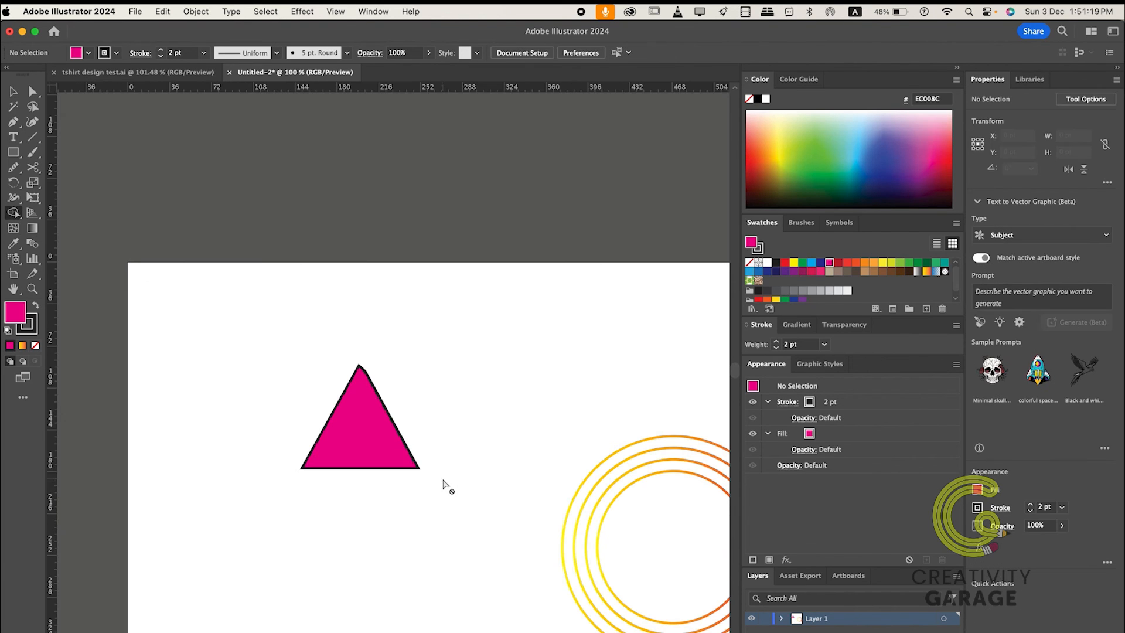
{"action": "key", "text": "super+1"}
{"action": "scroll", "coordinate": [458, 490], "scroll_direction": "right", "scroll_amount": 1}
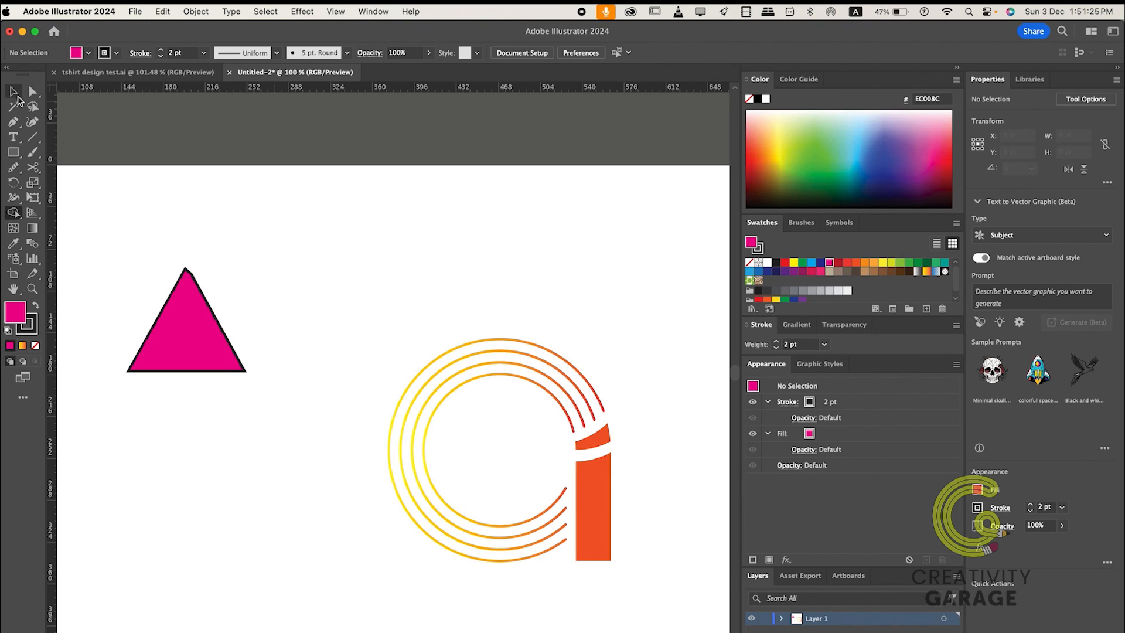
{"action": "left_click", "coordinate": [13, 91]}
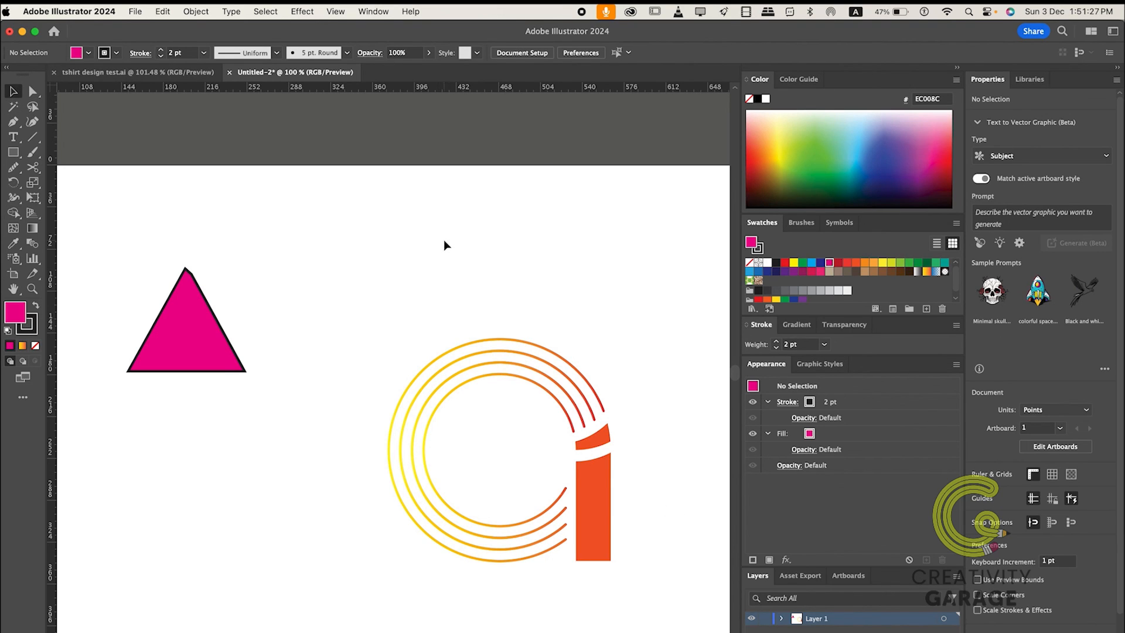